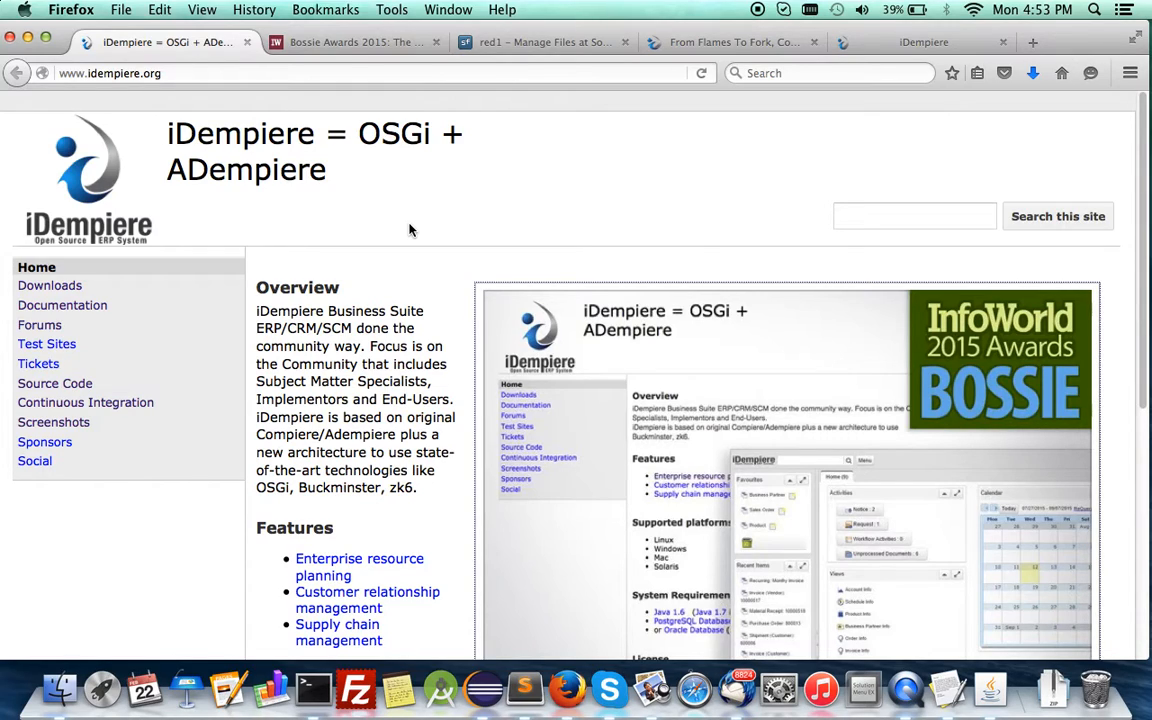
Review the iDempiere home page overview, then read InfoWorld's Bossie Awards 2015 article section about iDempiere.
{"action": "scroll", "coordinate": [450, 256], "scroll_direction": "down", "scroll_amount": 1}
{"action": "scroll", "coordinate": [450, 256], "scroll_direction": "up", "scroll_amount": 1}
{"action": "scroll", "coordinate": [450, 258], "scroll_direction": "down", "scroll_amount": 1}
{"action": "scroll", "coordinate": [450, 258], "scroll_direction": "down", "scroll_amount": 3}
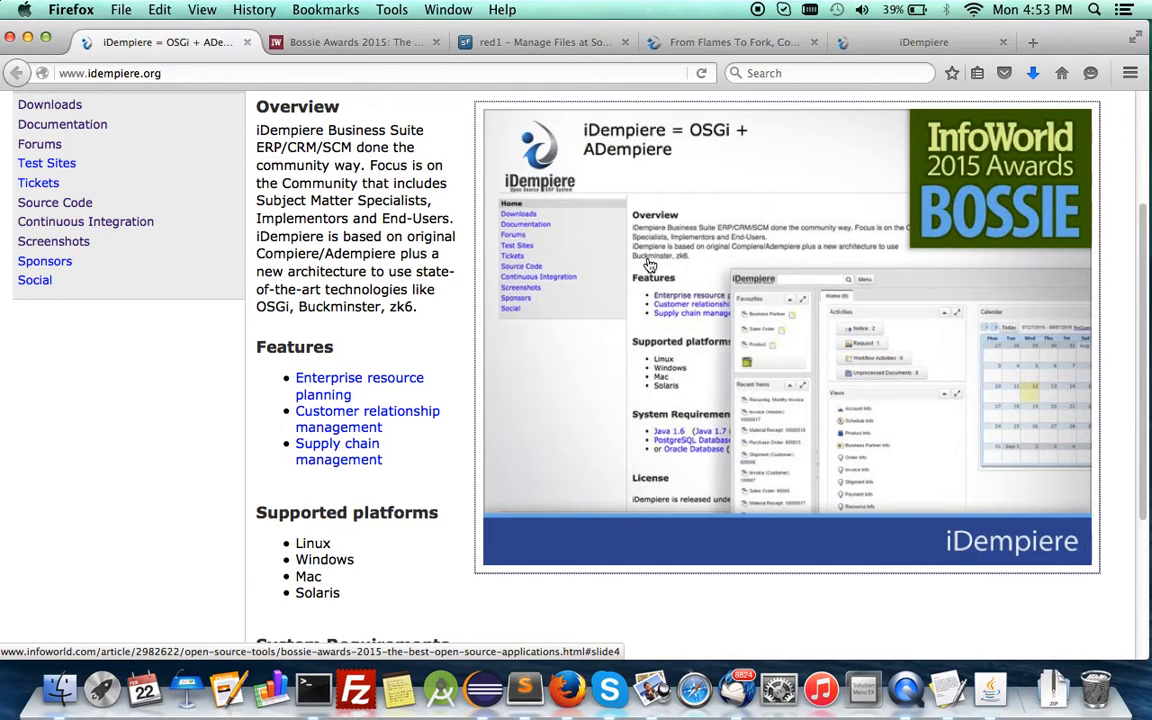
{"action": "scroll", "coordinate": [649, 263], "scroll_direction": "up", "scroll_amount": 1}
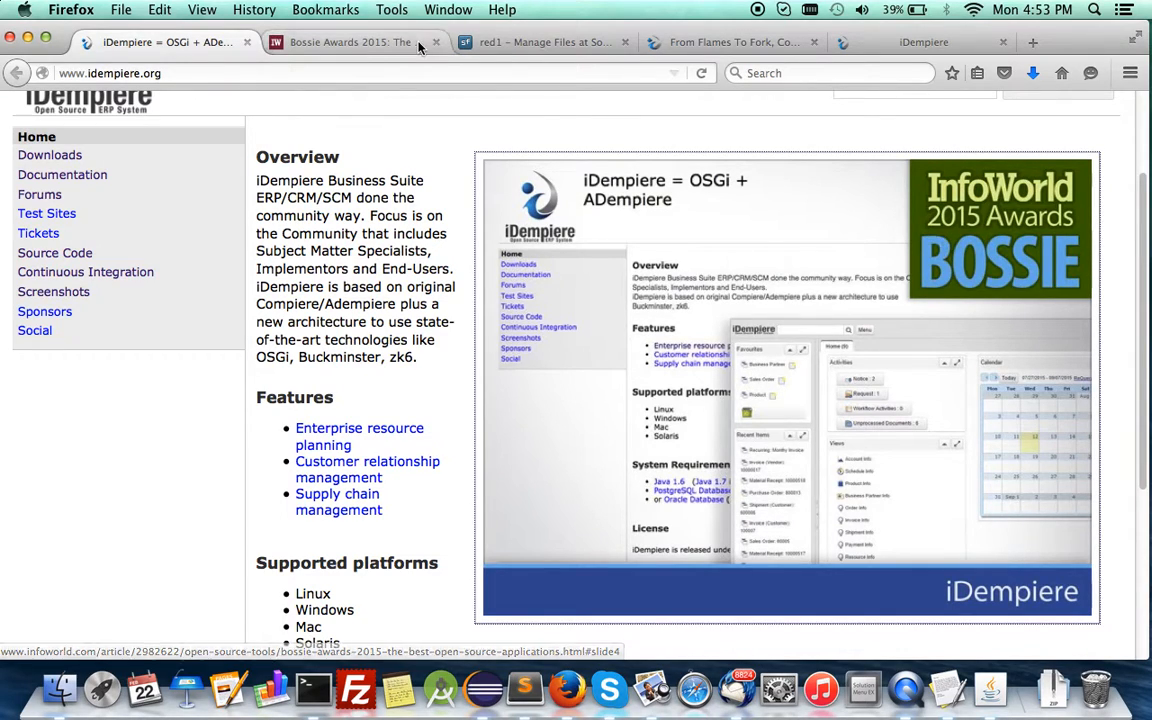
{"action": "left_click", "coordinate": [383, 50]}
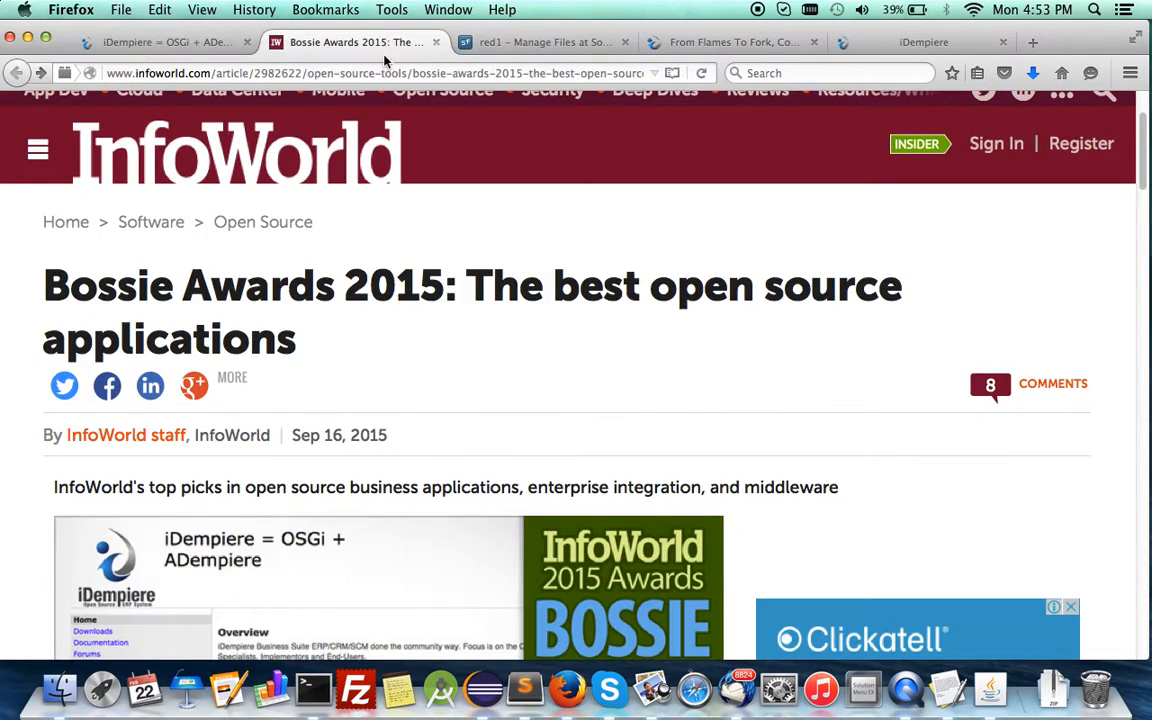
{"action": "scroll", "coordinate": [455, 463], "scroll_direction": "down", "scroll_amount": 10}
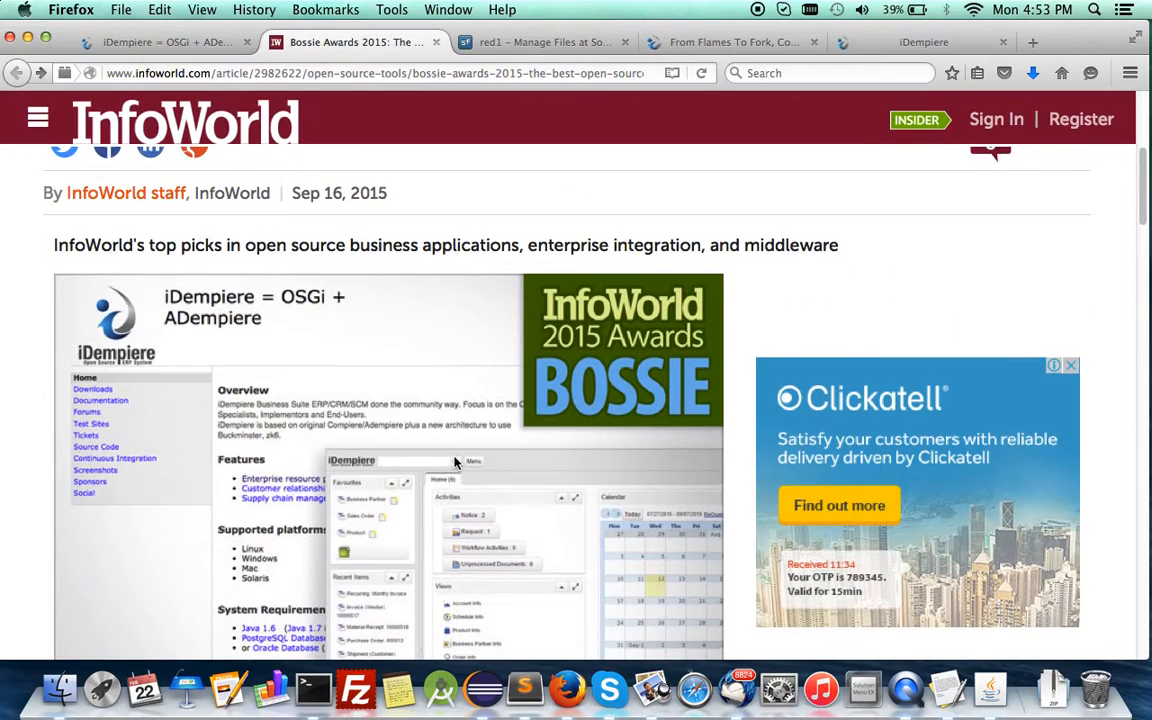
{"action": "scroll", "coordinate": [455, 463], "scroll_direction": "down", "scroll_amount": 3}
{"action": "scroll", "coordinate": [480, 400], "scroll_direction": "up", "scroll_amount": 1}
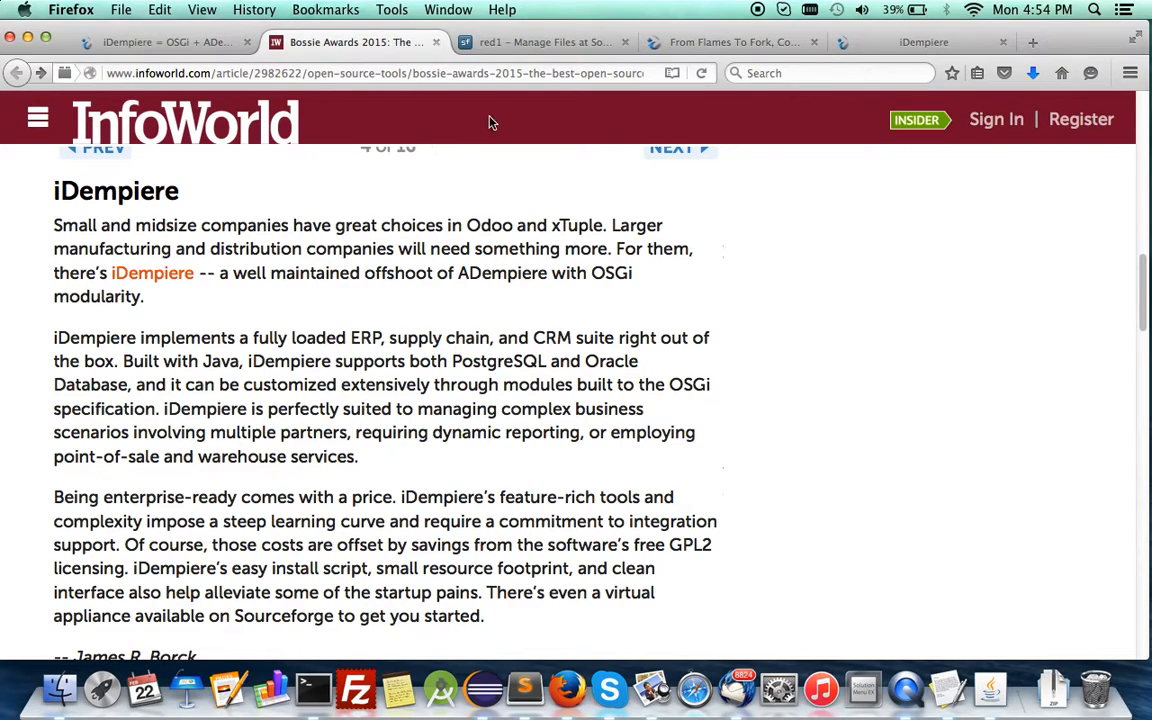
Open the ModuleCreator folder in the red1 project's SourceForge files and examine its file list and README.
{"action": "left_click", "coordinate": [515, 44]}
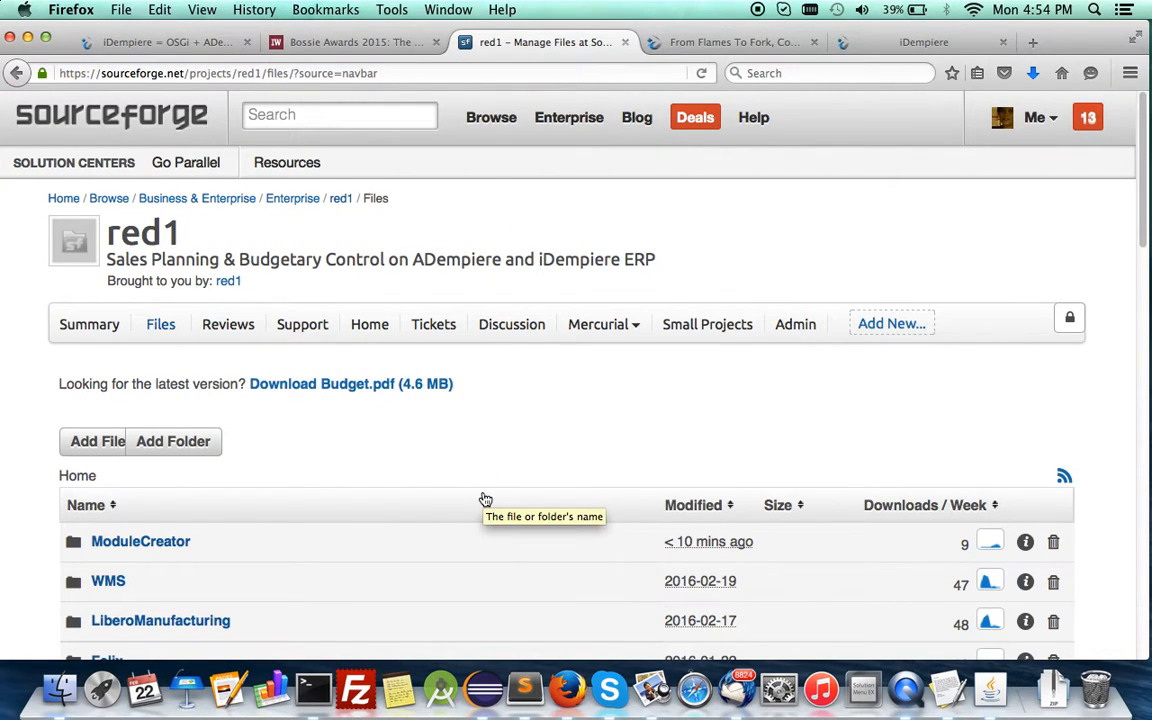
{"action": "scroll", "coordinate": [485, 499], "scroll_direction": "down", "scroll_amount": 5}
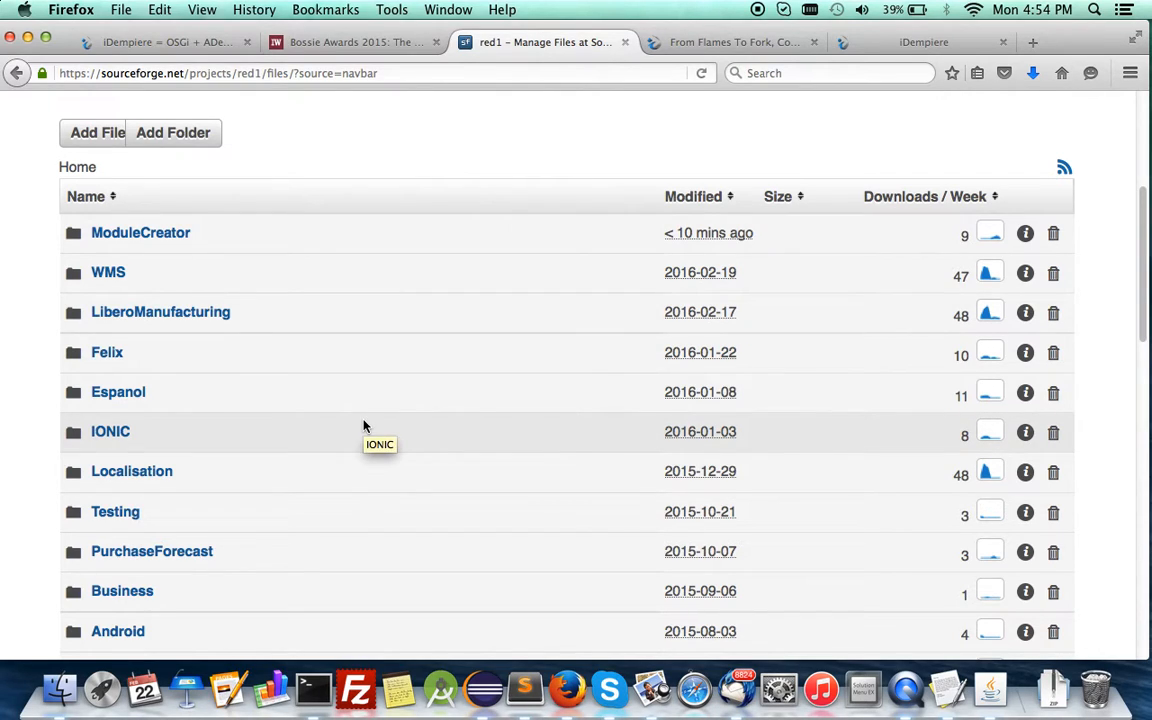
{"action": "scroll", "coordinate": [363, 426], "scroll_direction": "up", "scroll_amount": 1}
{"action": "scroll", "coordinate": [363, 426], "scroll_direction": "down", "scroll_amount": 2}
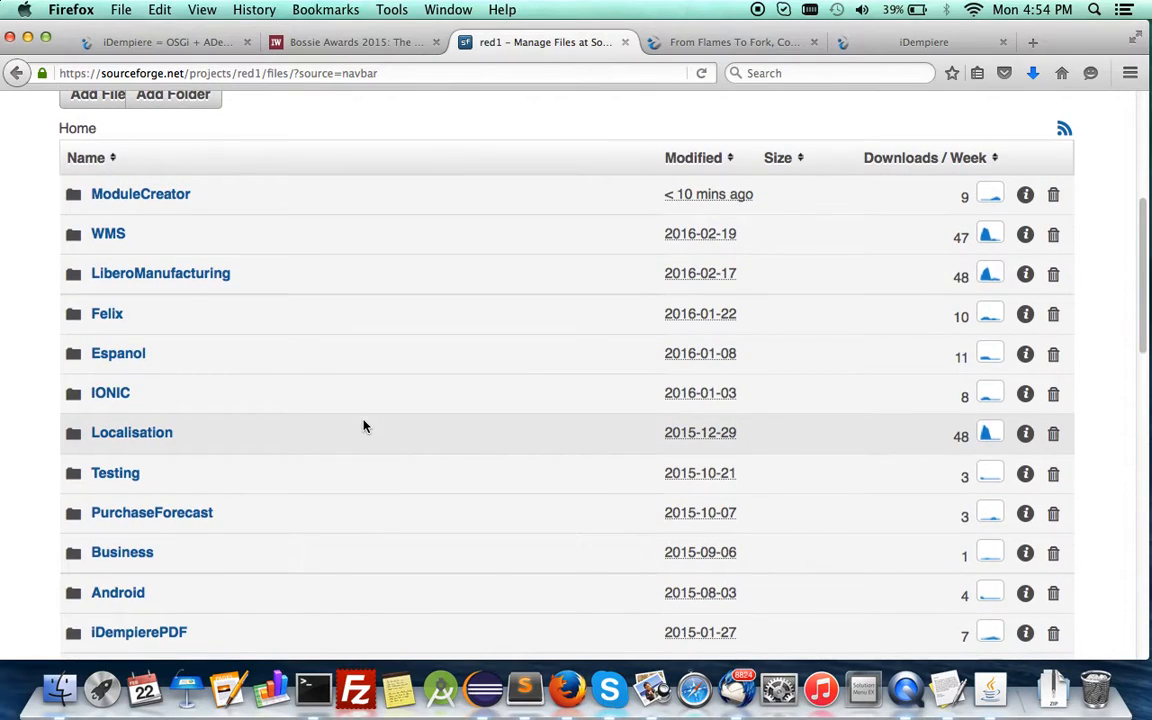
{"action": "scroll", "coordinate": [363, 426], "scroll_direction": "up", "scroll_amount": 1}
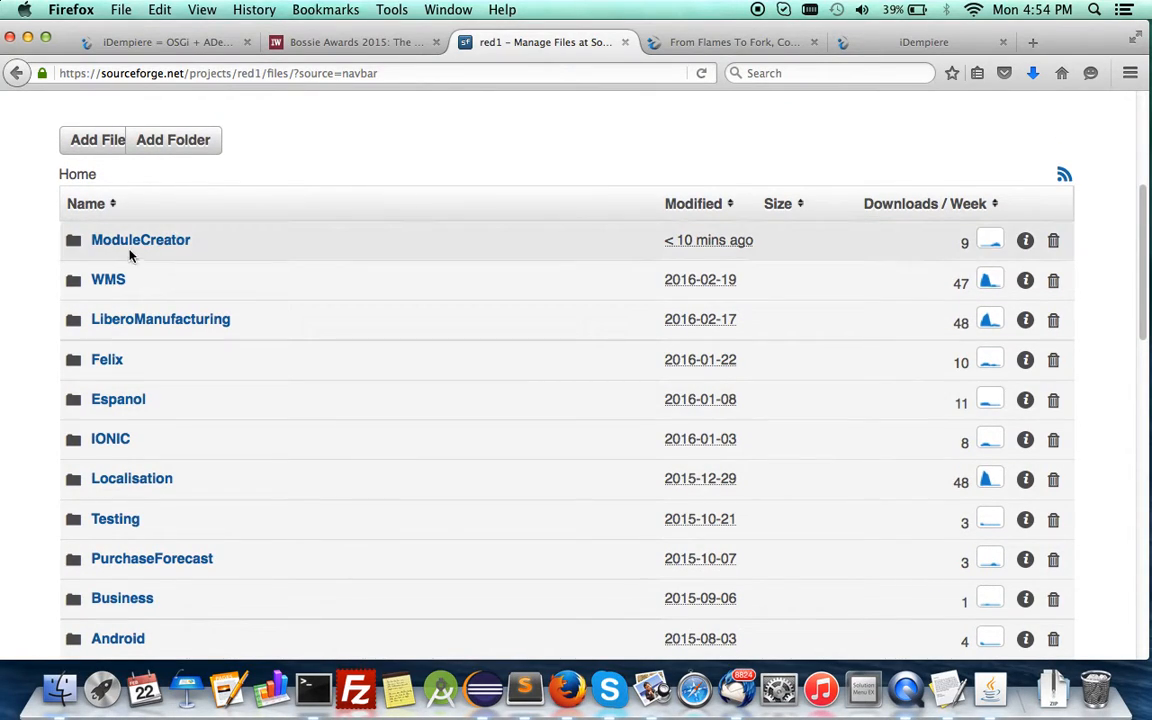
{"action": "left_click", "coordinate": [129, 246]}
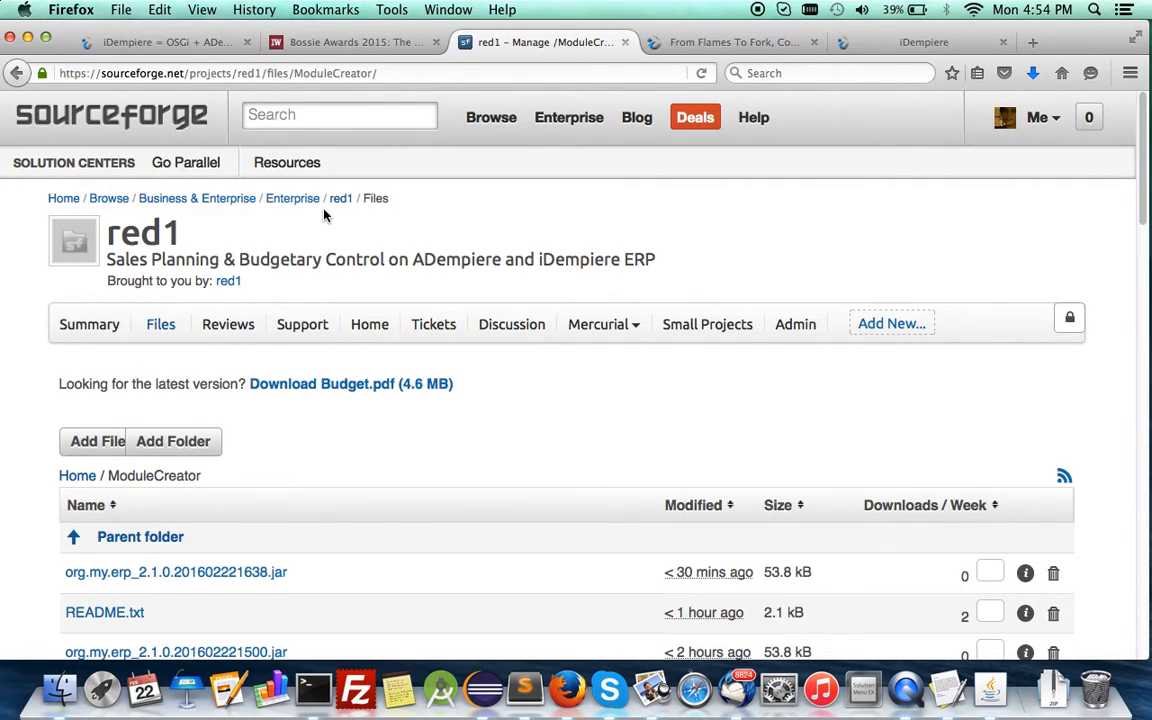
{"action": "scroll", "coordinate": [446, 487], "scroll_direction": "down", "scroll_amount": 6}
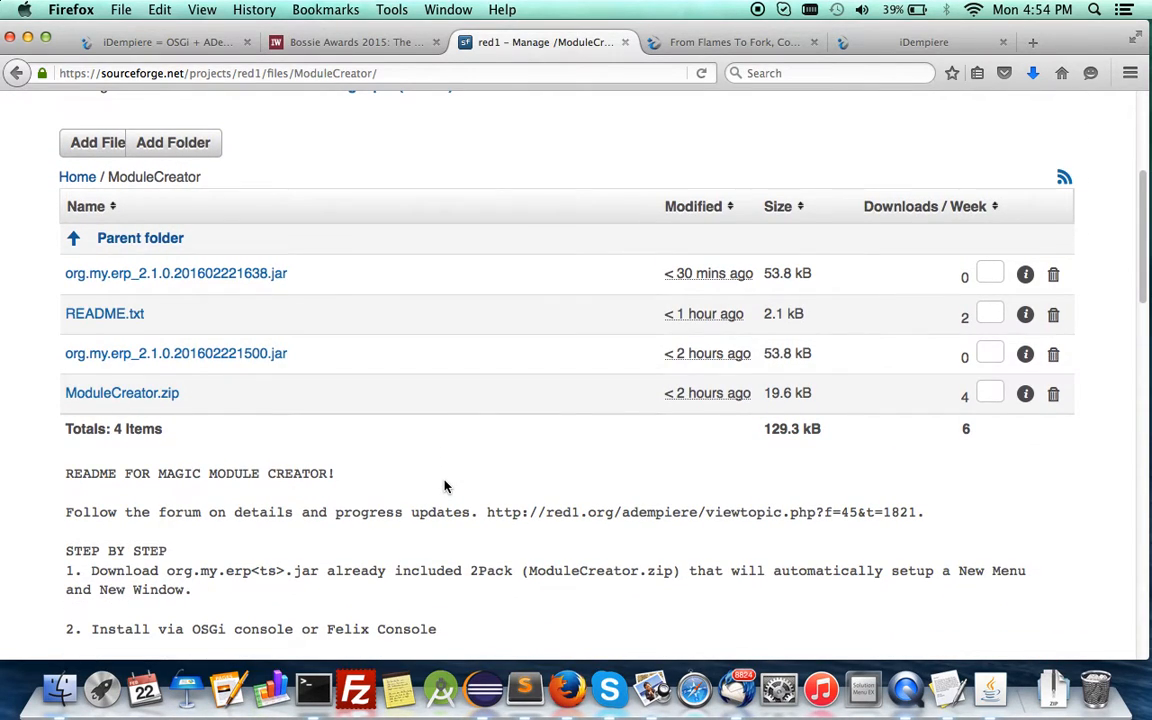
{"action": "scroll", "coordinate": [446, 487], "scroll_direction": "down", "scroll_amount": 2}
{"action": "scroll", "coordinate": [445, 483], "scroll_direction": "up", "scroll_amount": 1}
{"action": "scroll", "coordinate": [446, 481], "scroll_direction": "down", "scroll_amount": 3}
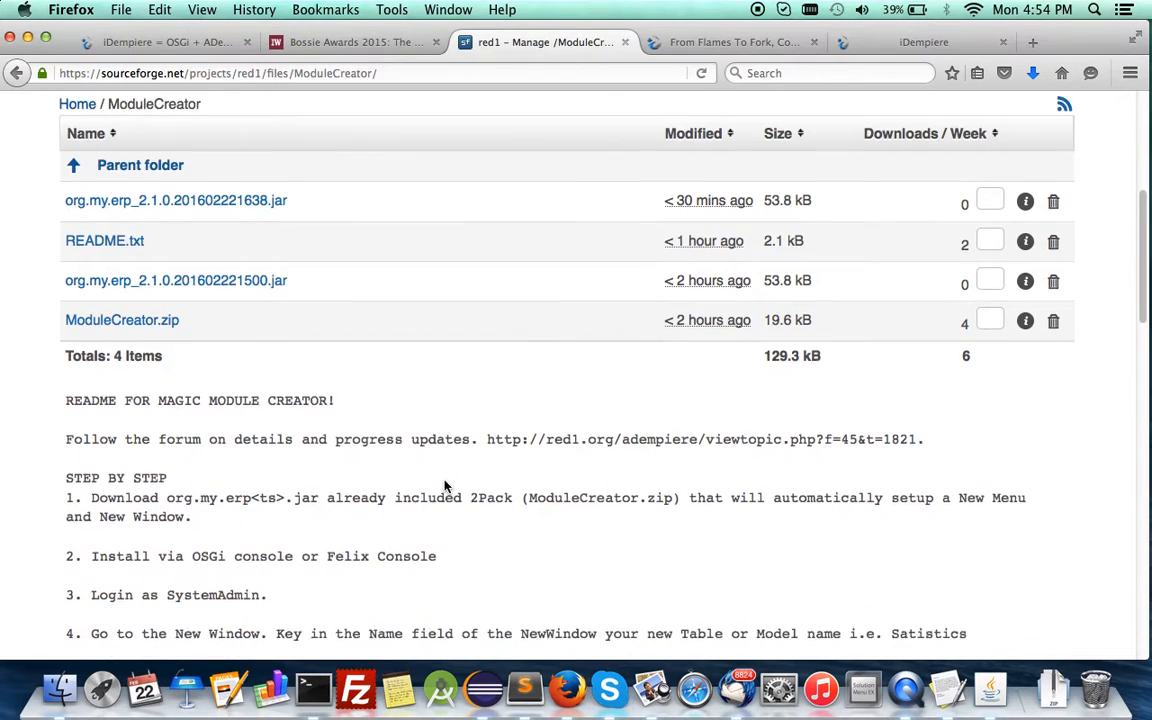
{"action": "scroll", "coordinate": [446, 487], "scroll_direction": "up", "scroll_amount": 4}
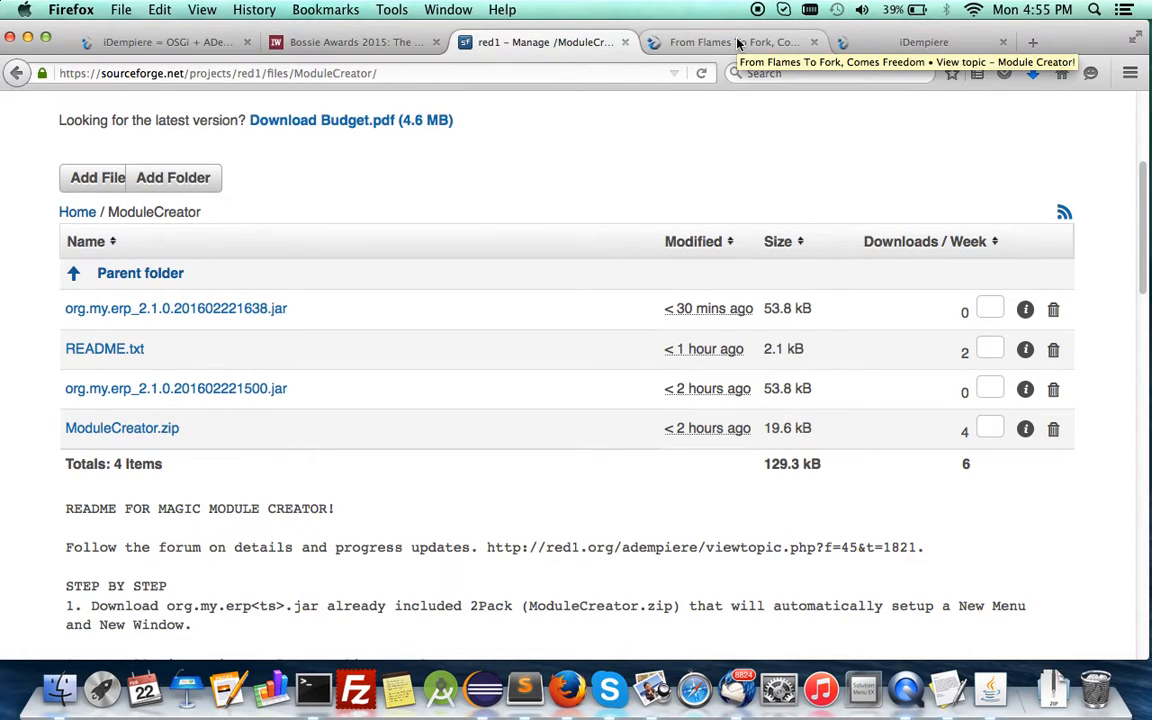
Switch to Terminal, connect to the OSGi console with telnet localhost 12612, and list the bundles with ss.
{"action": "left_click", "coordinate": [900, 44]}
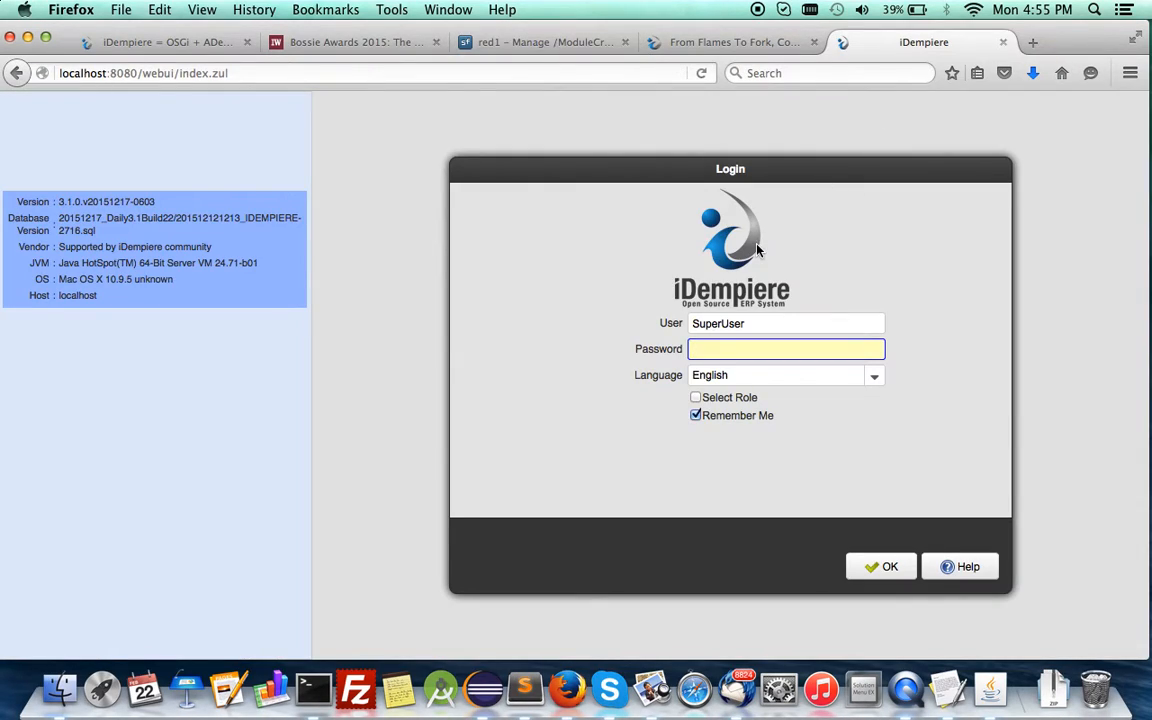
{"action": "left_click", "coordinate": [313, 689]}
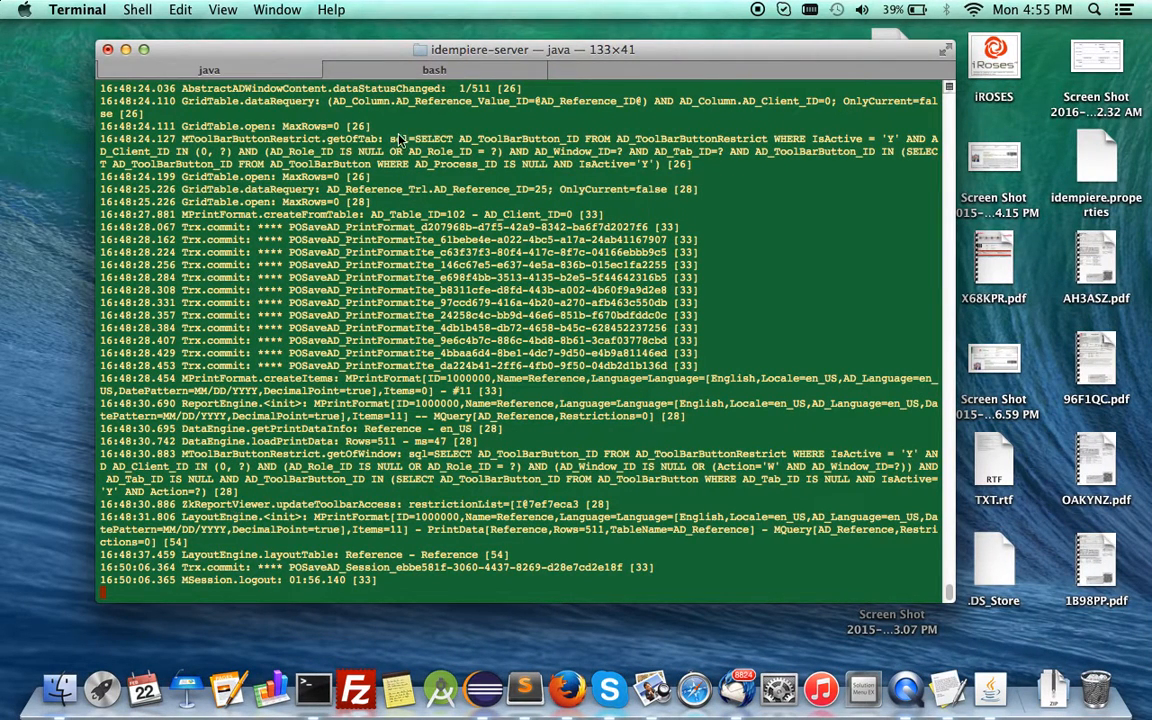
{"action": "left_click", "coordinate": [385, 67]}
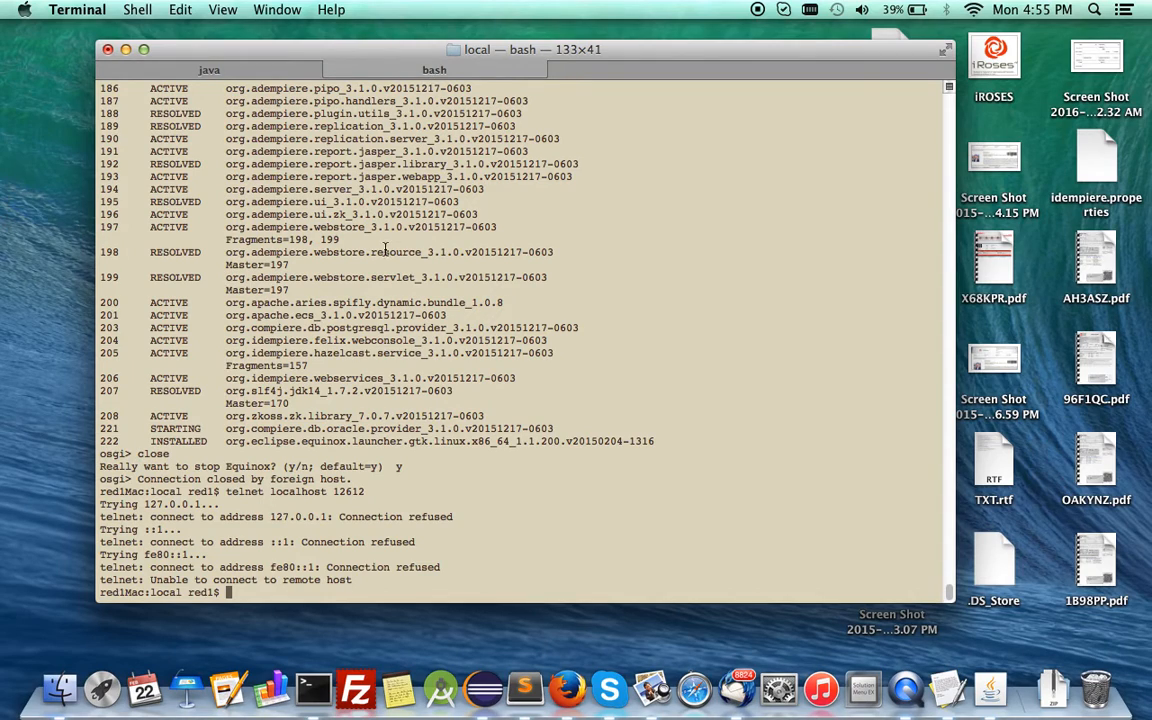
{"action": "key", "text": "Up"}
{"action": "key", "text": "Return"}
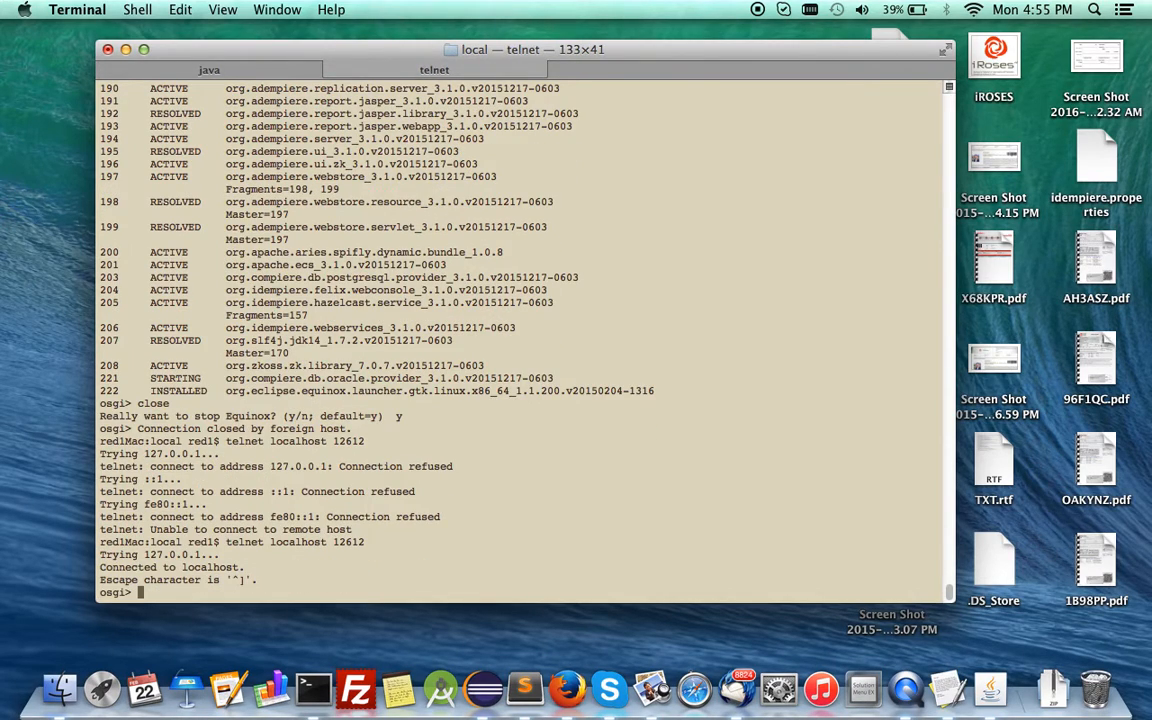
{"action": "type", "text": "ss"}
{"action": "key", "text": "Return"}
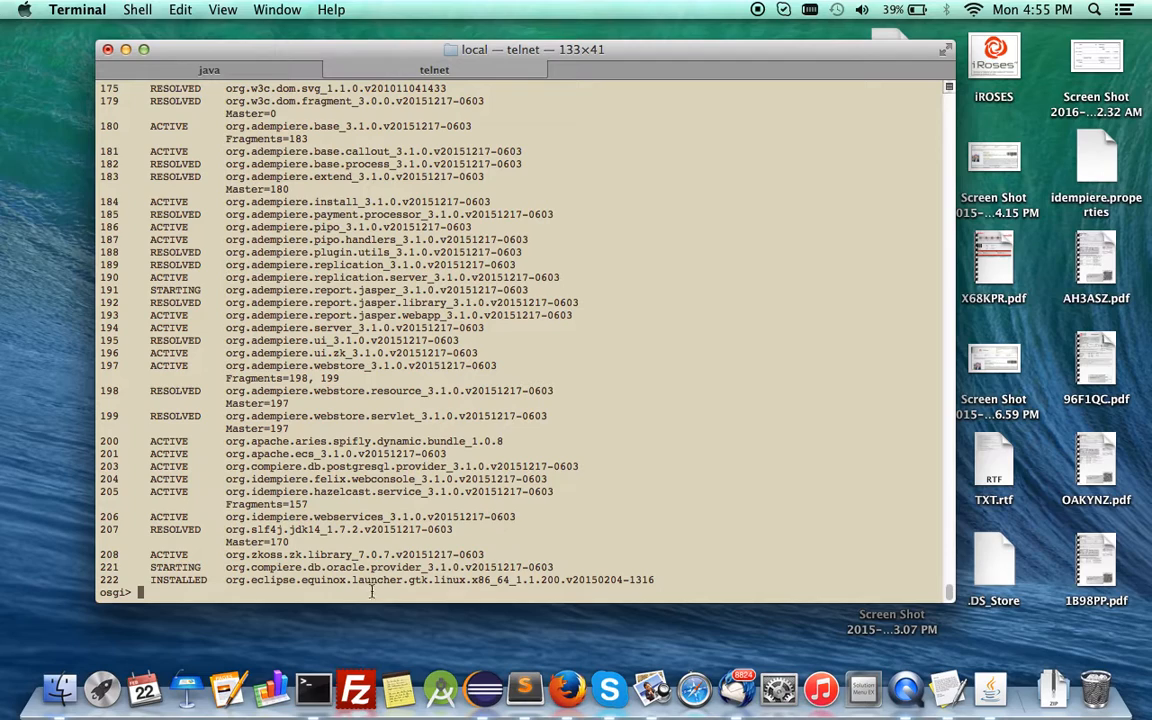
Uninstall bundles 222 and 221 in the OSGi console, and list the bundles again with ss.
{"action": "type", "text": "uninstall 222"}
{"action": "key", "text": "Return"}
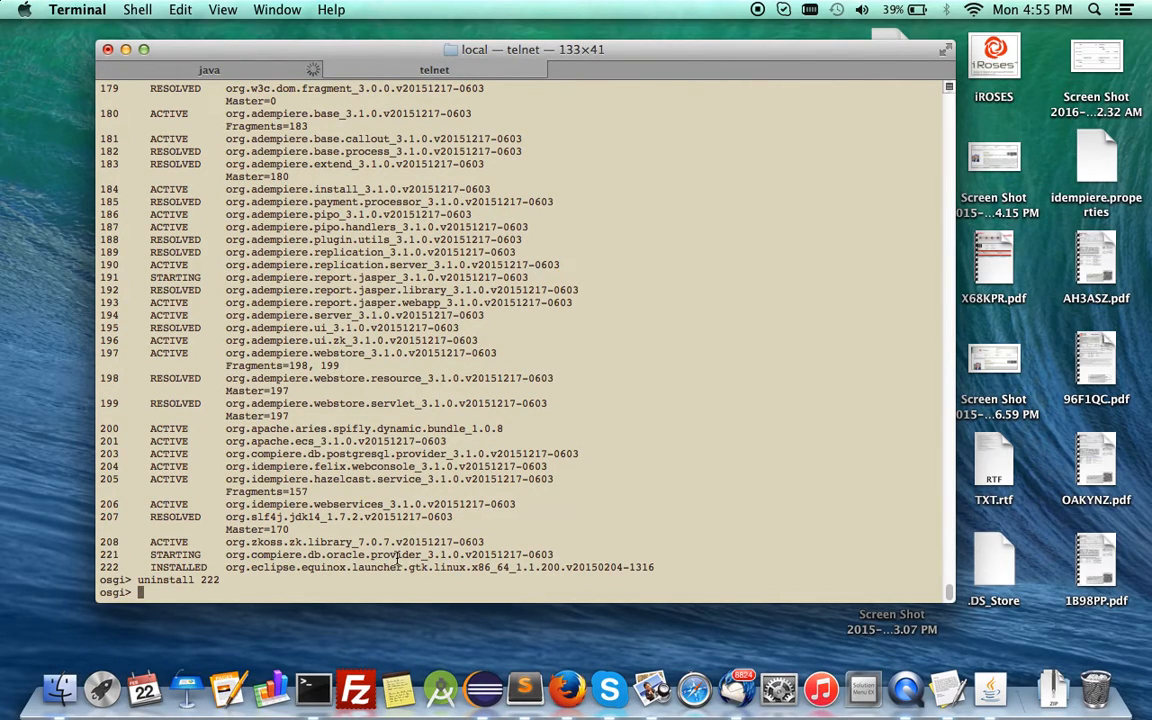
{"action": "type", "text": "uninstall 221"}
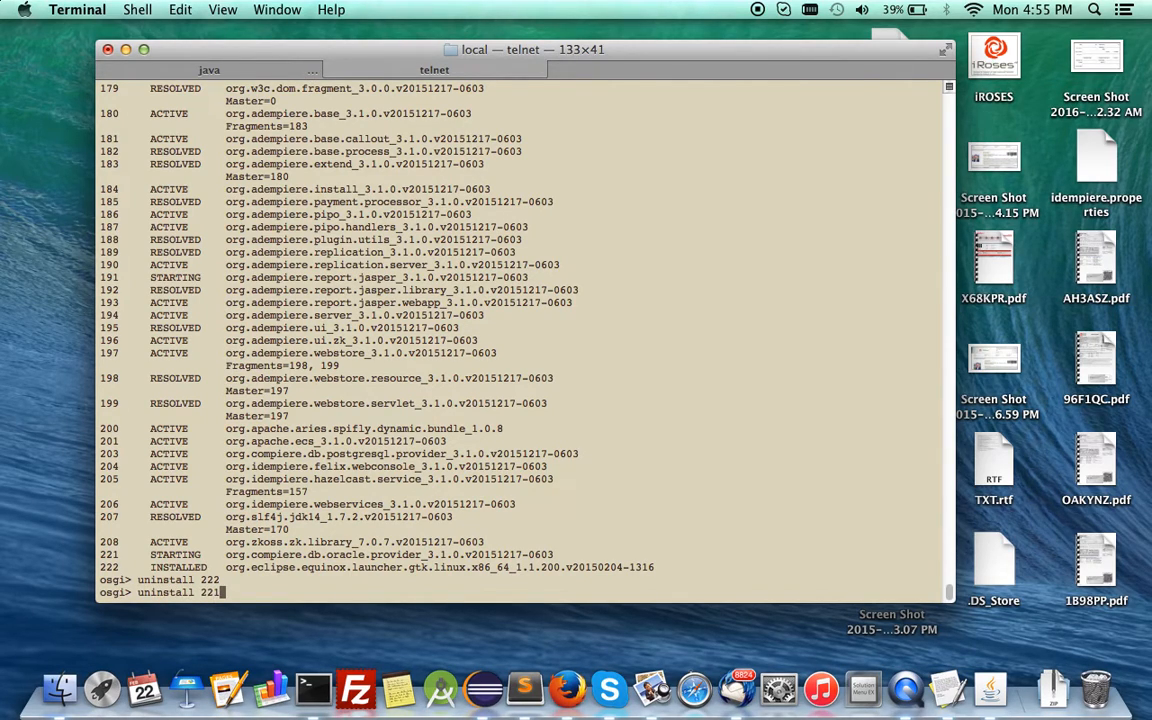
{"action": "key", "text": "Return"}
{"action": "type", "text": "ss"}
{"action": "key", "text": "Return"}
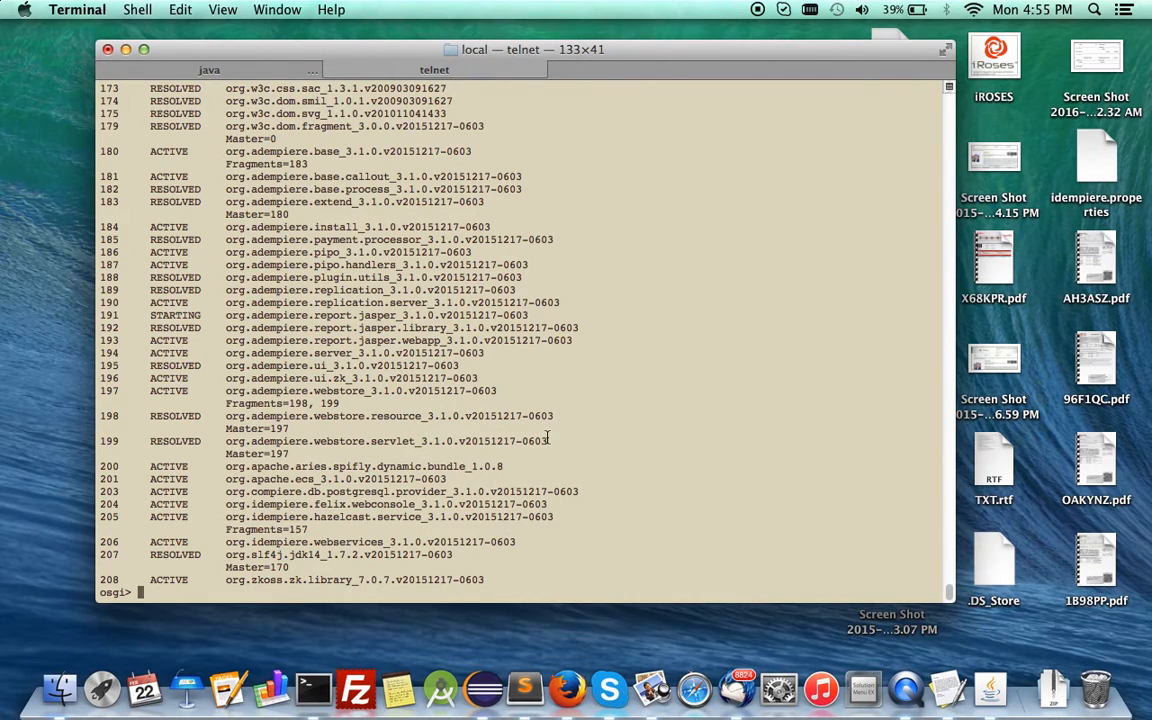
Install the bundle from file:/Applications/OSGI/plugins/org.my.erp_2.1.0.201602221638.jar and list the bundles with ss.
{"action": "type", "text": "install file:/Applications/OSGI/plugins/org.my.erp_2.1.0.201602221638.jar"}
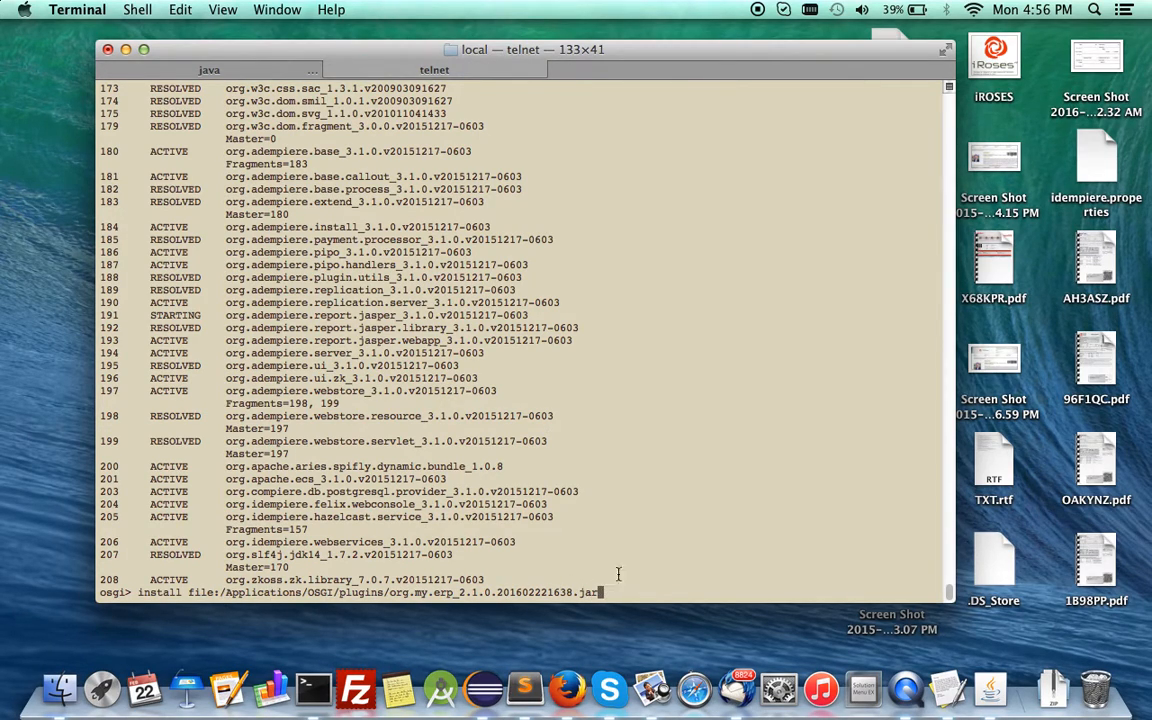
{"action": "key", "text": "Return"}
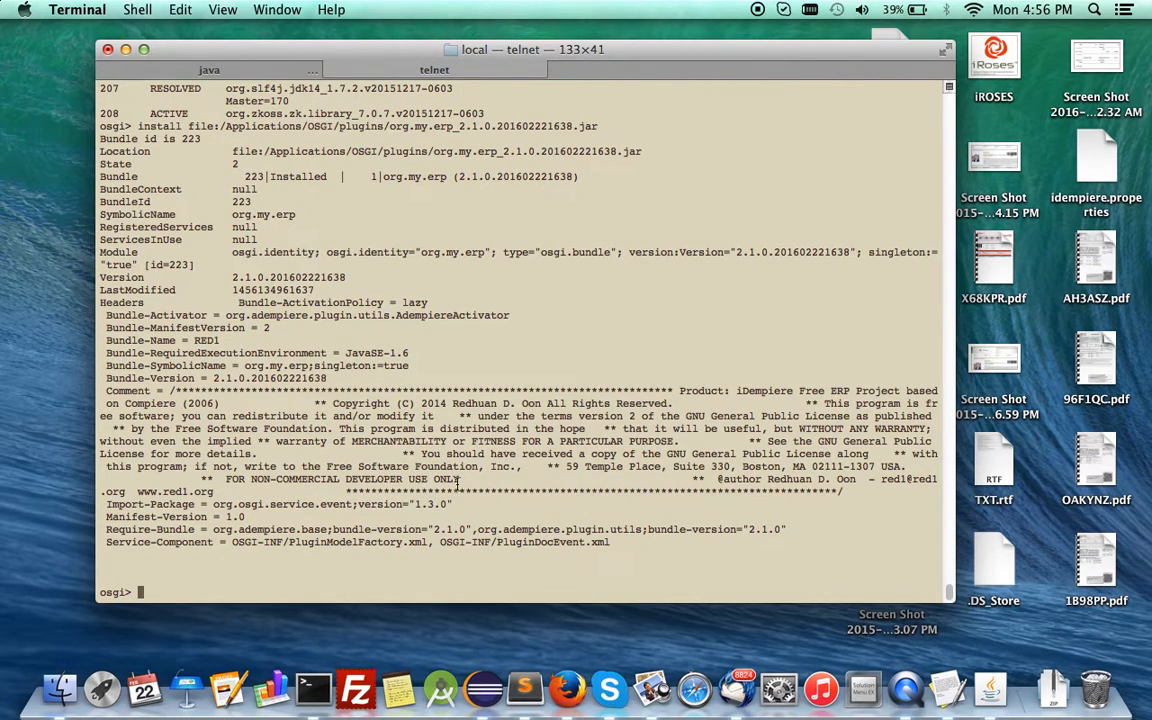
{"action": "type", "text": "ss"}
{"action": "key", "text": "Return"}
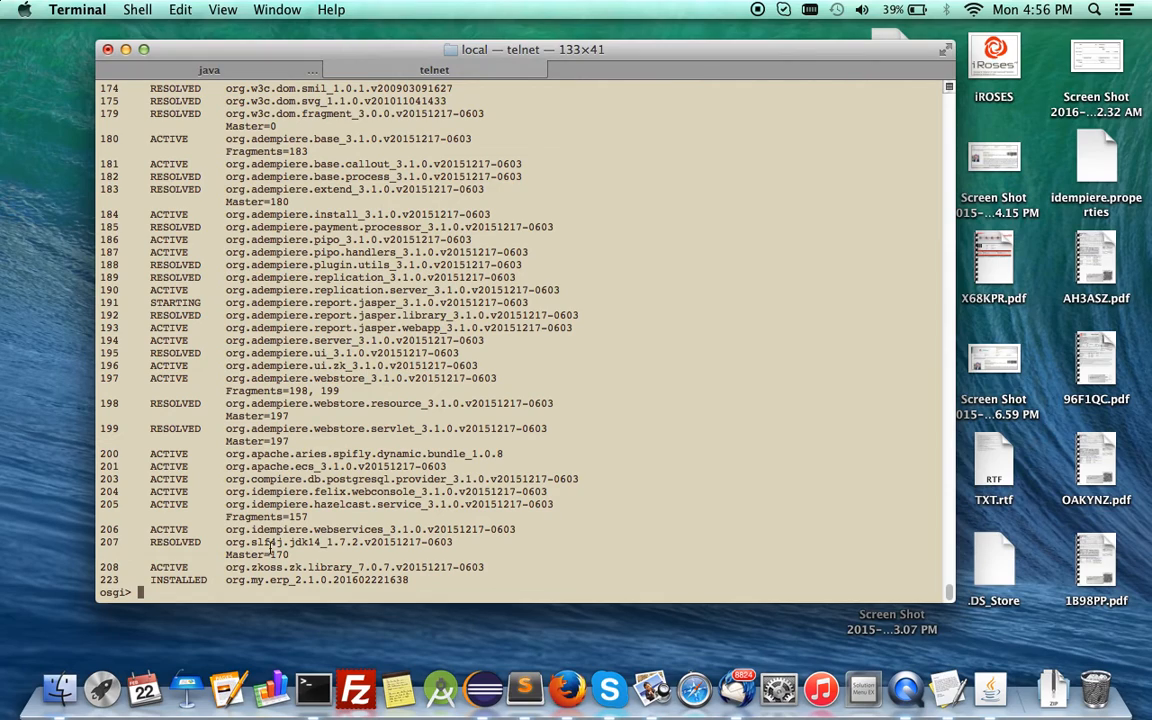
Start bundle 223 (org.my.erp) in the OSGi console and view the iDempiere server's log output.
{"action": "type", "text": "start 223"}
{"action": "key", "text": "Return"}
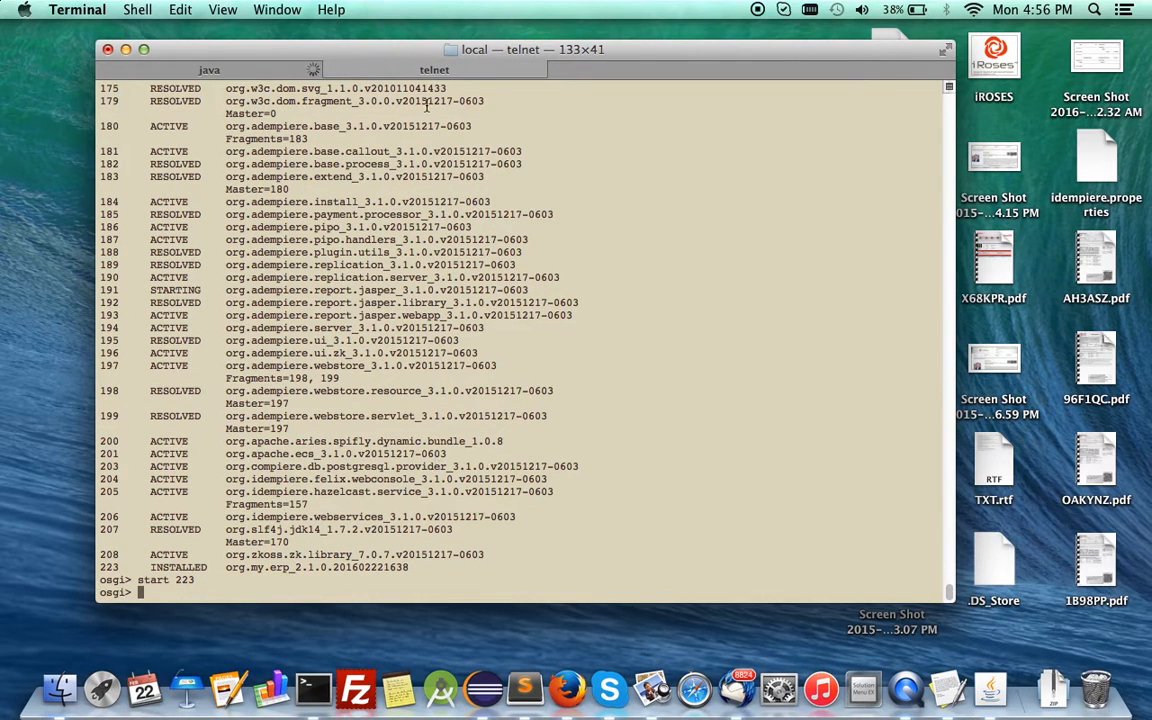
{"action": "left_click", "coordinate": [209, 69]}
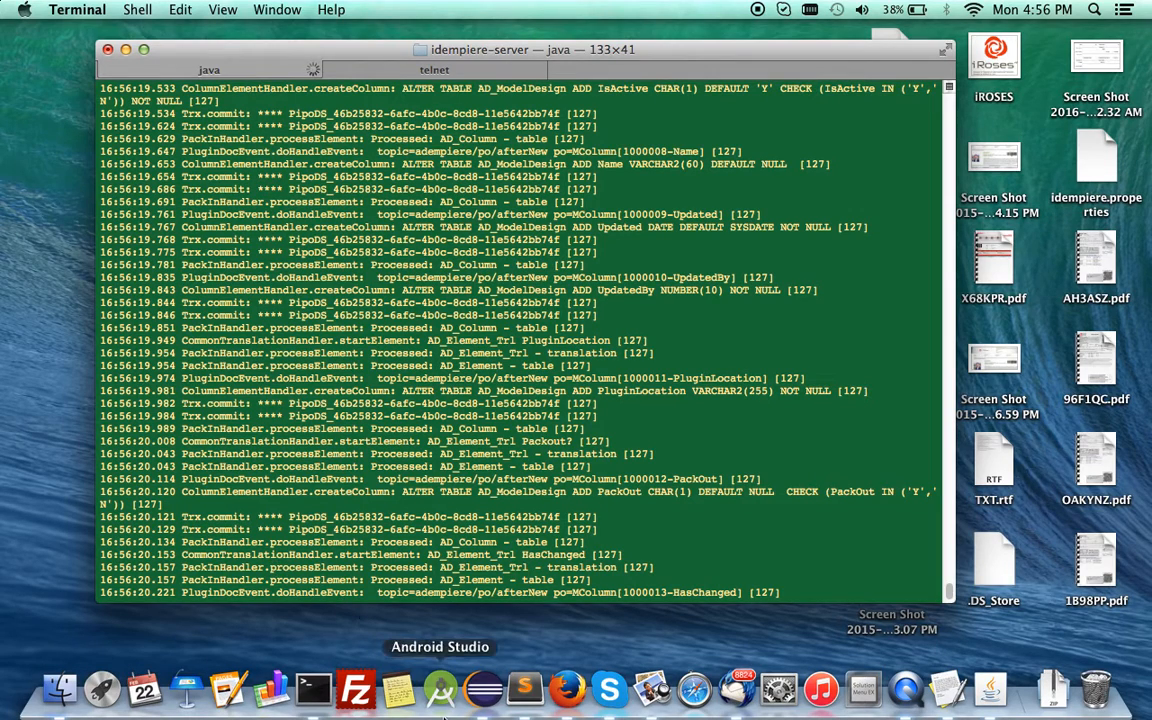
Switch to Firefox and log in to iDempiere as SuperUser, entering and correcting the account password.
{"action": "left_click", "coordinate": [571, 695]}
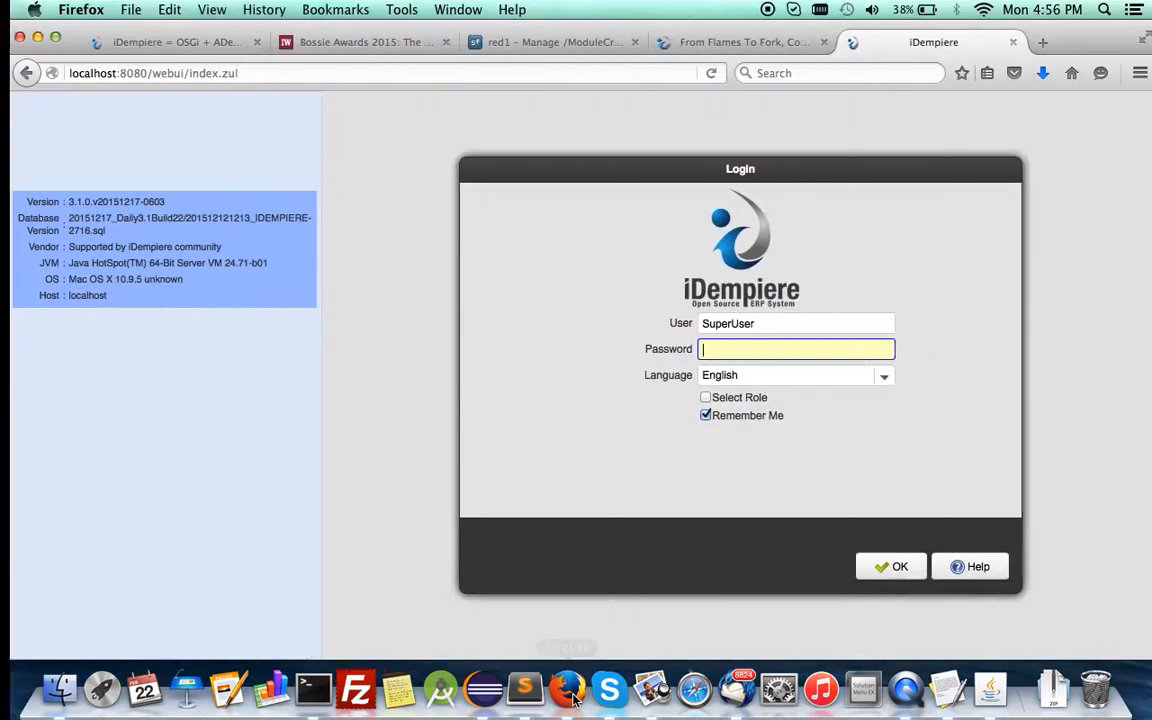
{"action": "type", "text": "S"}
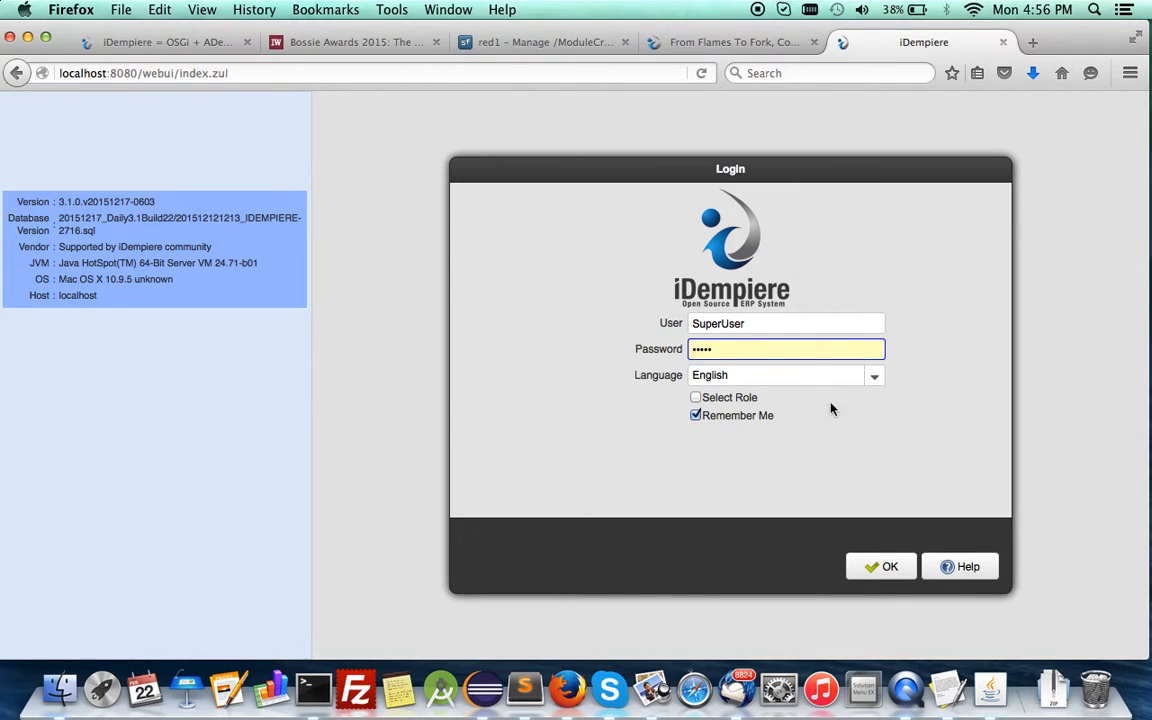
{"action": "left_click", "coordinate": [867, 565]}
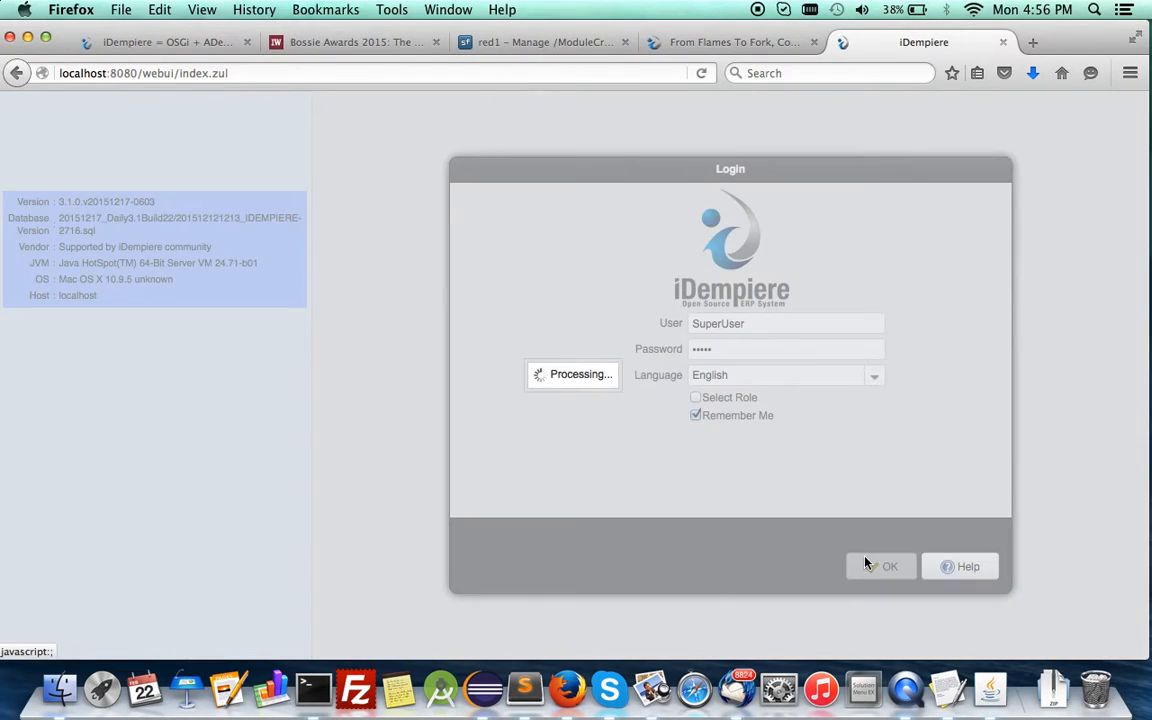
{"action": "left_click", "coordinate": [591, 264]}
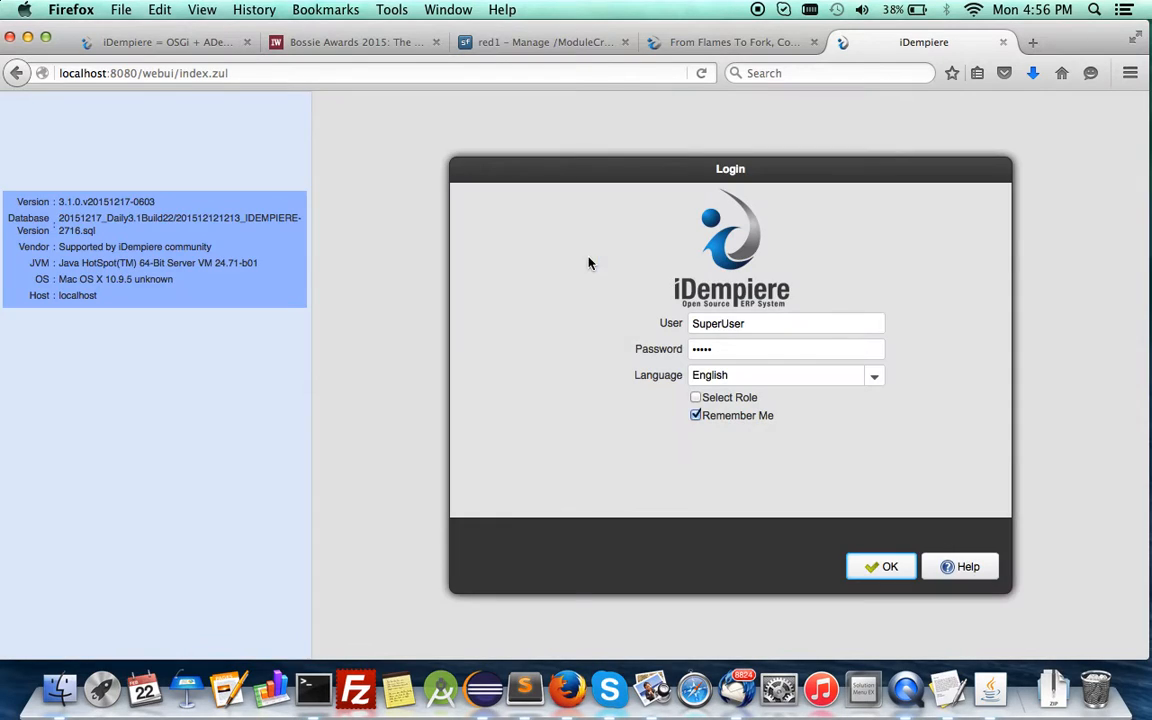
{"action": "left_click", "coordinate": [739, 350]}
{"action": "key", "text": "BackSpace"}
{"action": "key", "text": "BackSpace"}
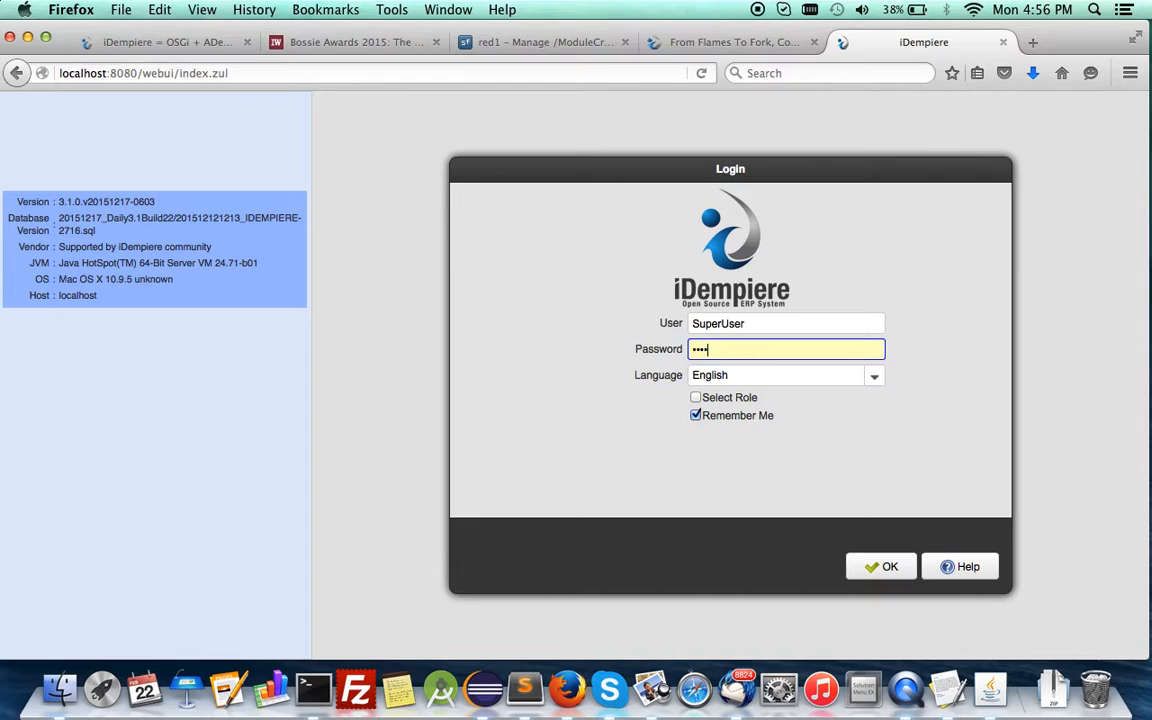
{"action": "key", "text": "Return"}
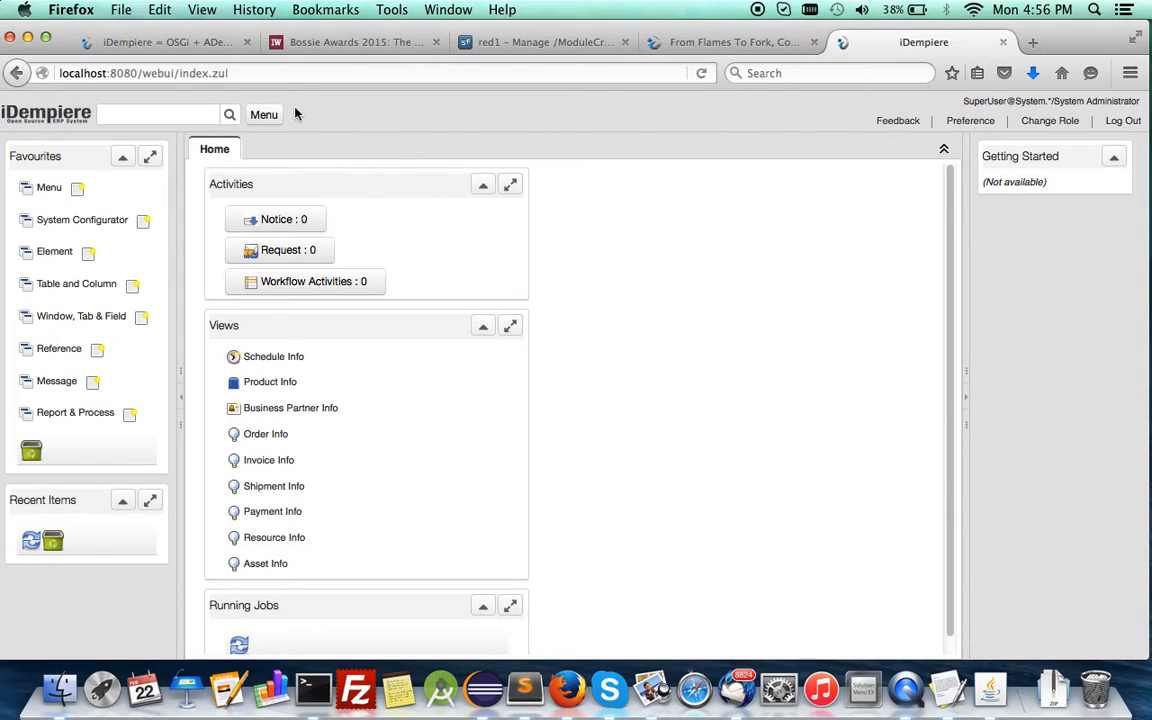
Expand New Menu in the iDempiere menu tree, and bring up the Module Creator forum topic for comparison.
{"action": "left_click", "coordinate": [268, 116]}
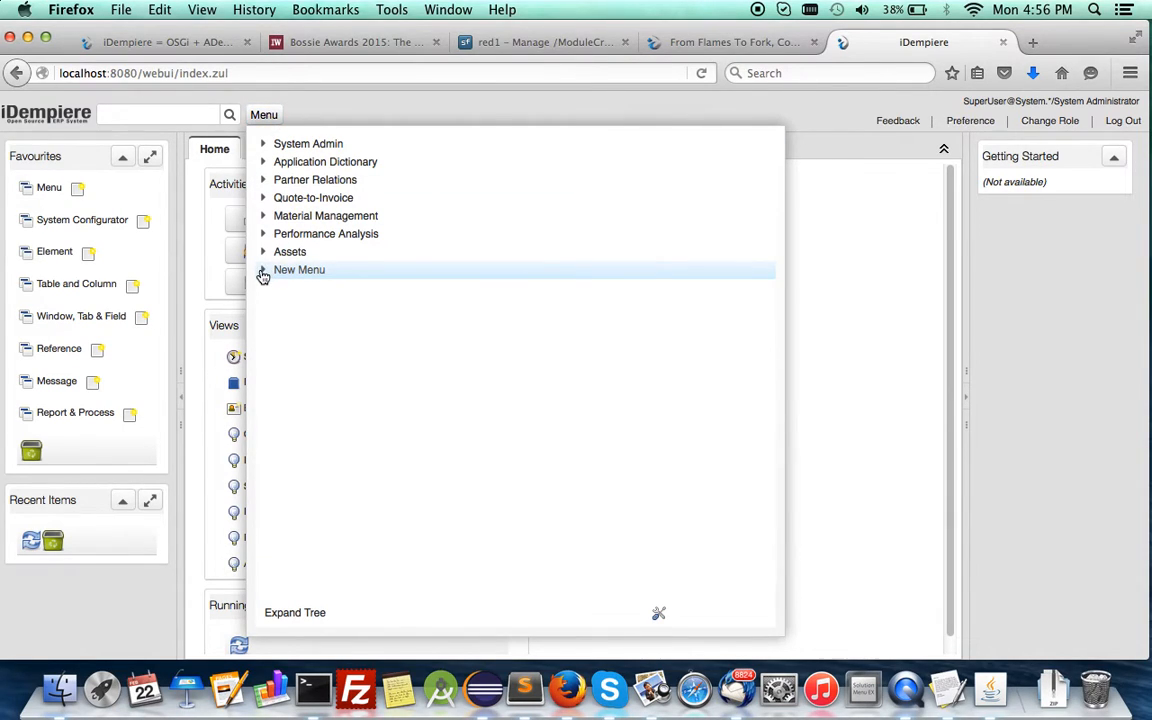
{"action": "left_click", "coordinate": [263, 272]}
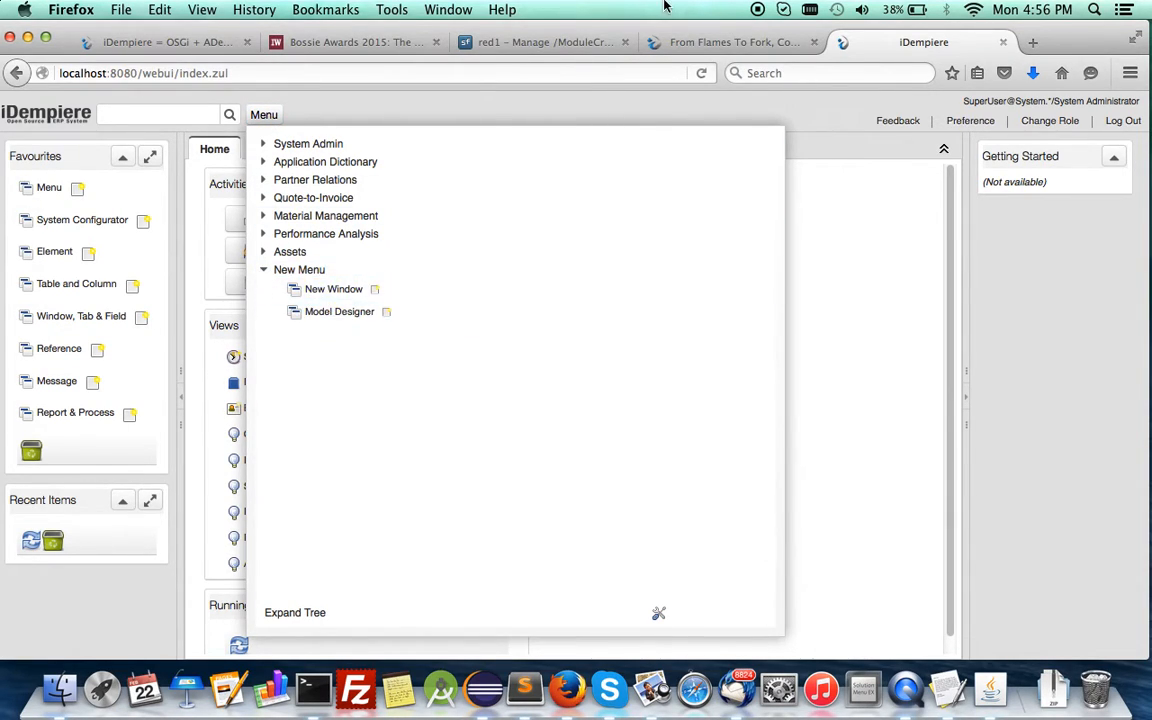
{"action": "left_click", "coordinate": [660, 41]}
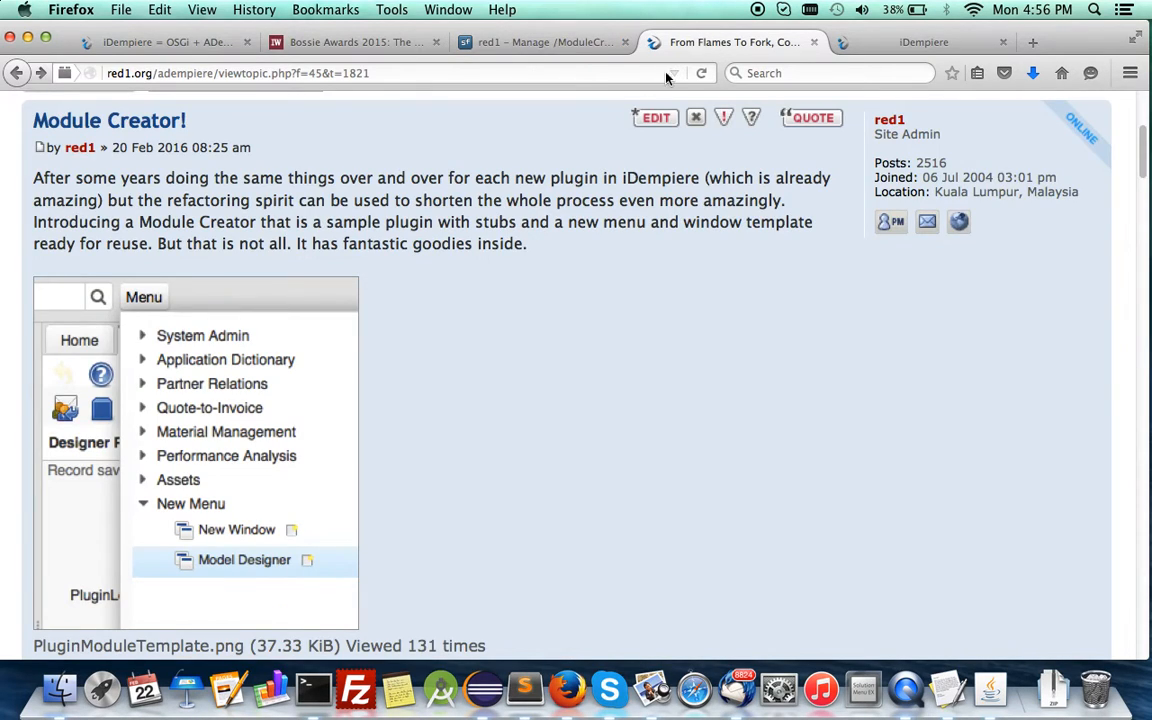
Review the Module Creator forum topic's introduction and its screenshot of the New Menu entries.
{"action": "scroll", "coordinate": [566, 421], "scroll_direction": "down", "scroll_amount": 2}
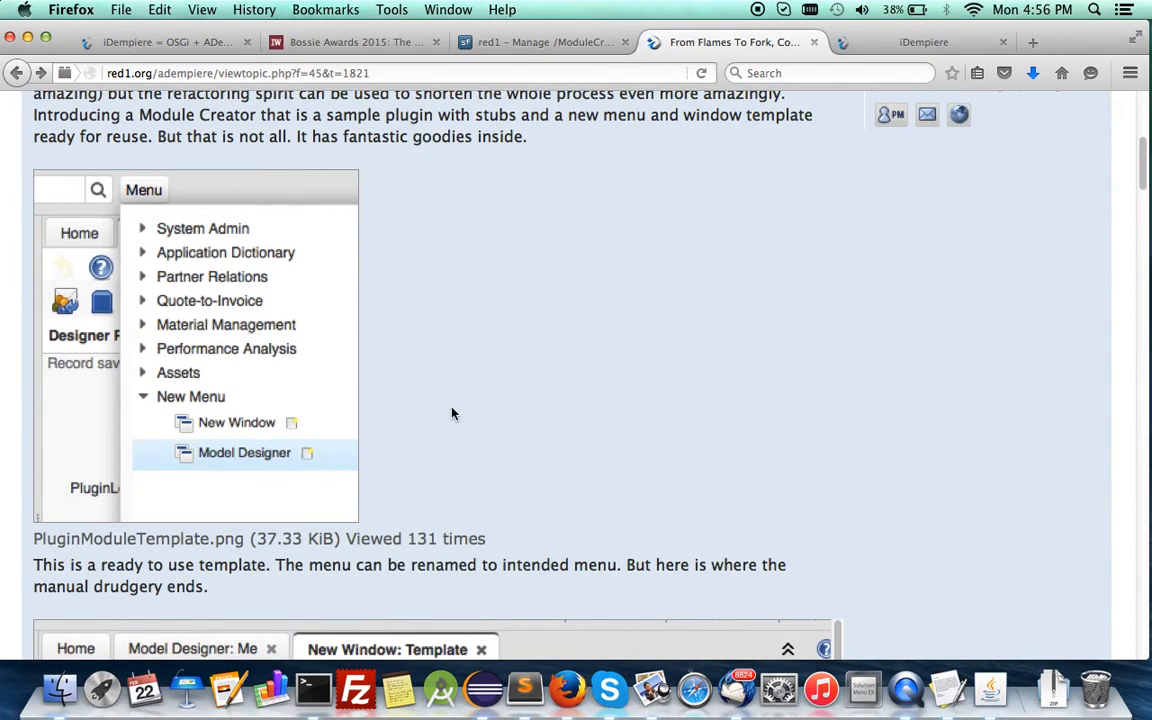
{"action": "scroll", "coordinate": [452, 413], "scroll_direction": "up", "scroll_amount": 2}
{"action": "scroll", "coordinate": [430, 340], "scroll_direction": "up", "scroll_amount": 5}
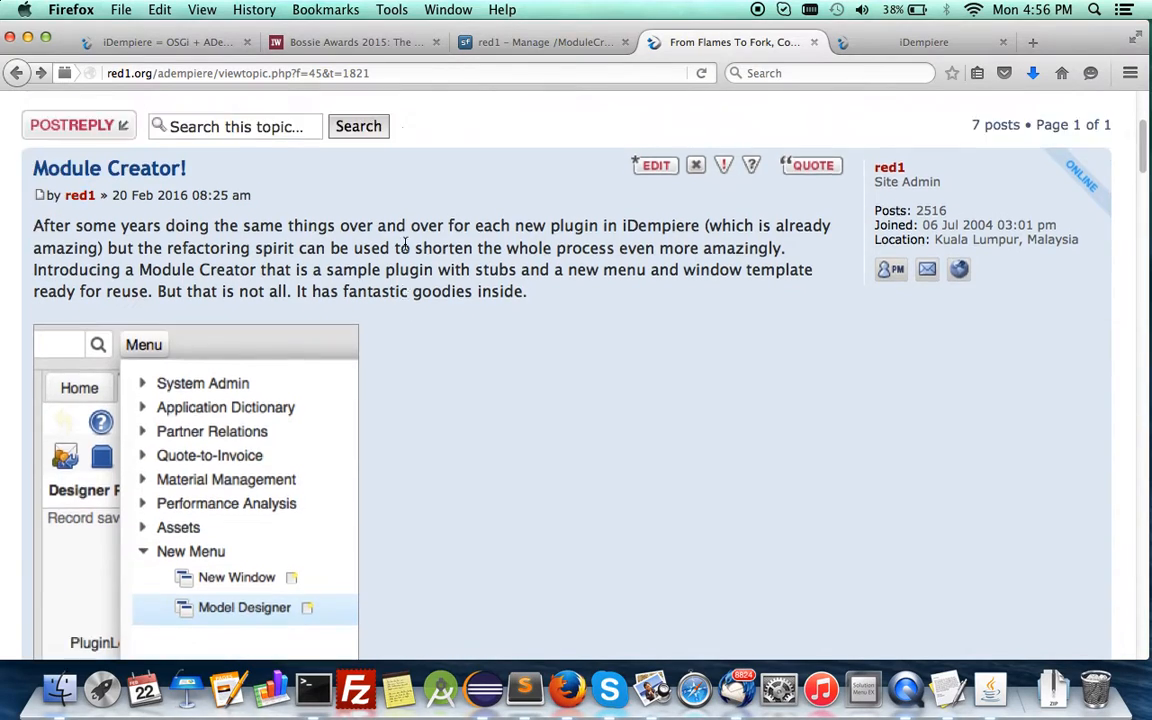
{"action": "scroll", "coordinate": [405, 249], "scroll_direction": "up", "scroll_amount": 1}
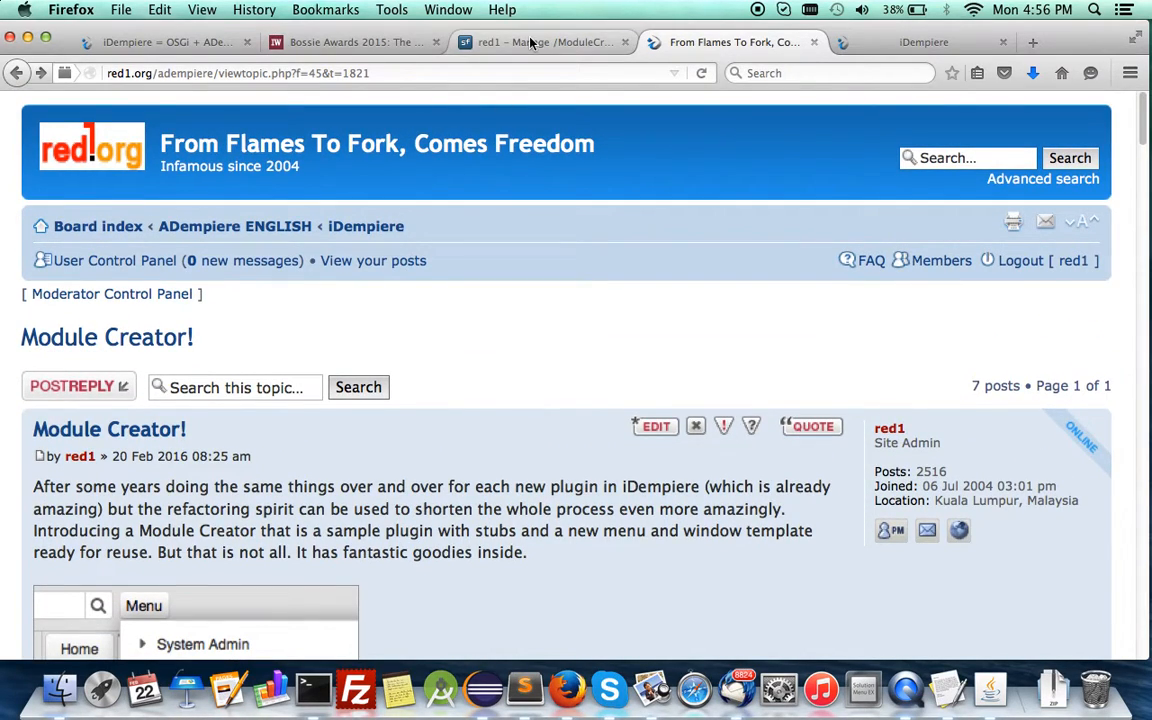
Return to iDempiere, open New Window, add Hips to the Statistics record's ColumnSet, and save the record.
{"action": "left_click", "coordinate": [840, 42]}
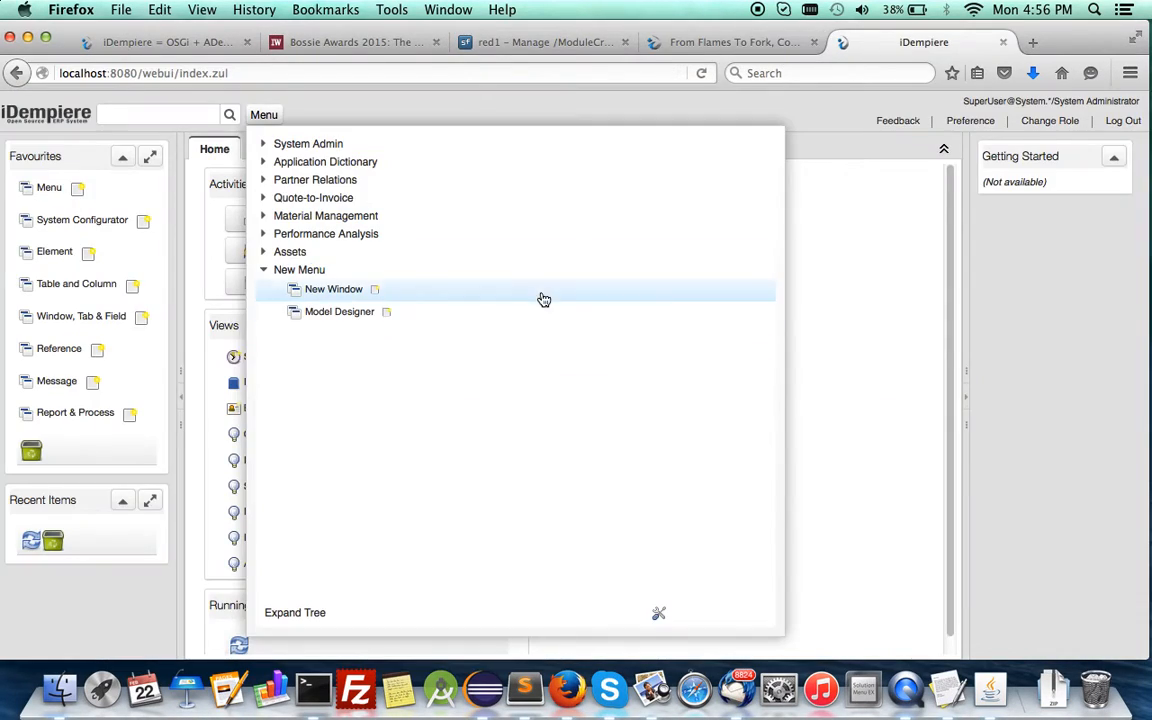
{"action": "left_click", "coordinate": [334, 289]}
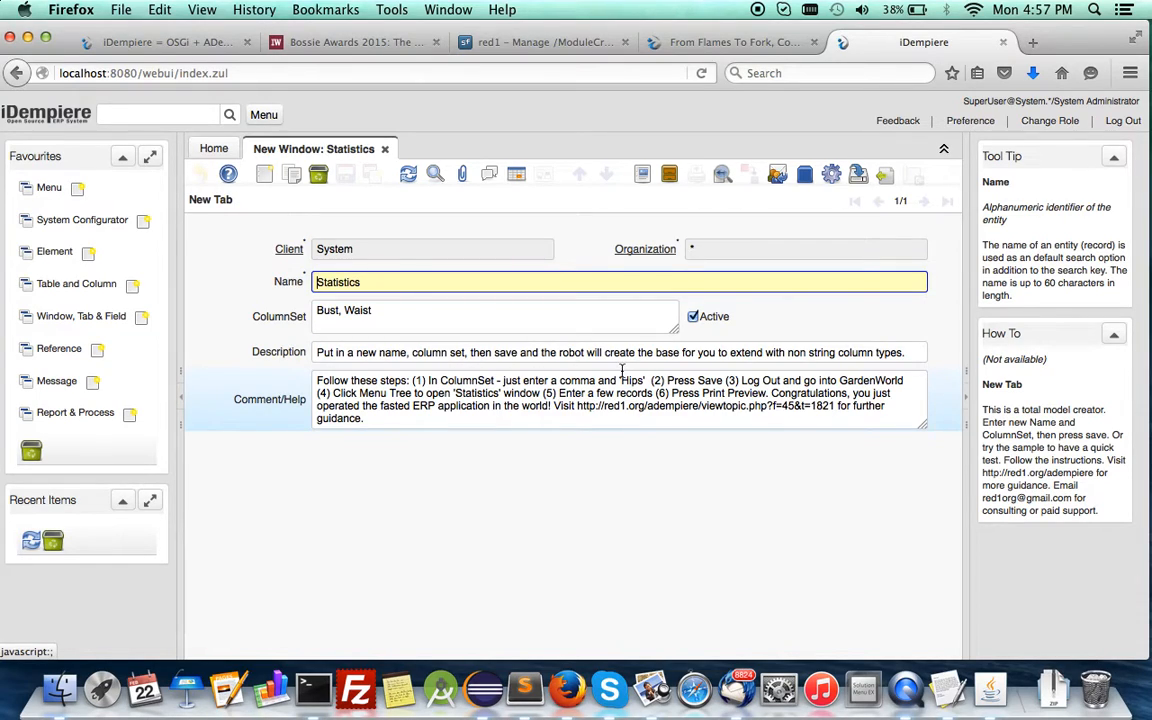
{"action": "left_click", "coordinate": [413, 309]}
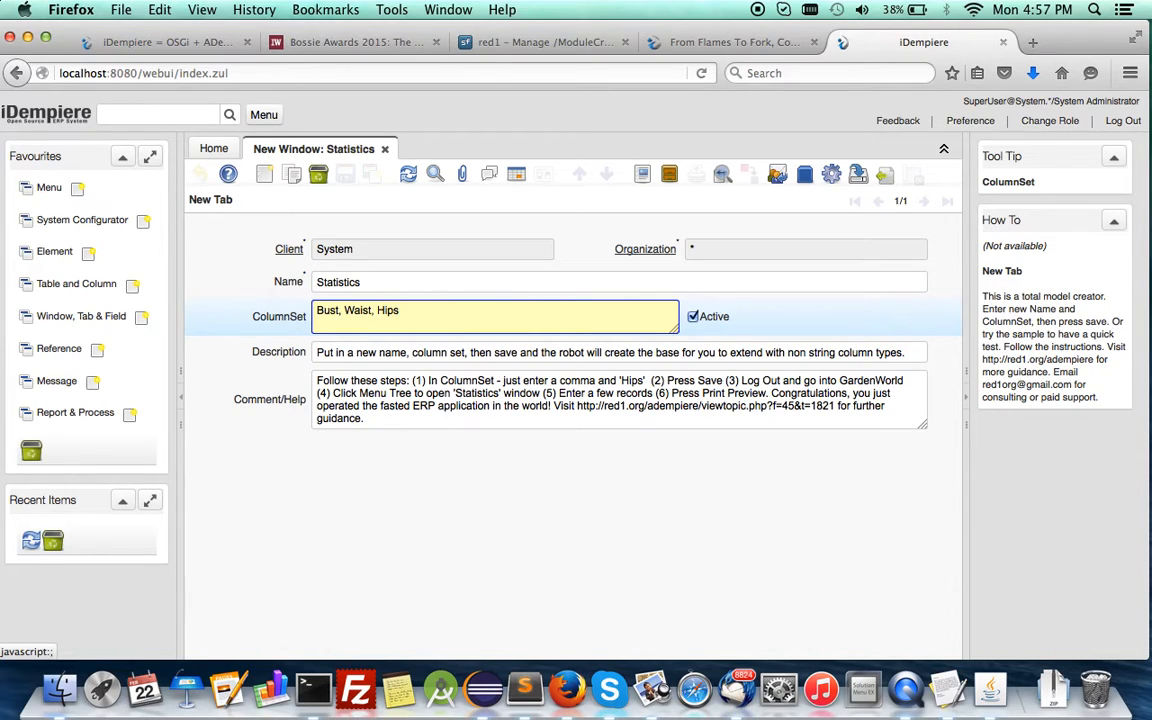
{"action": "type", "text": ", Hips"}
{"action": "left_click", "coordinate": [388, 281]}
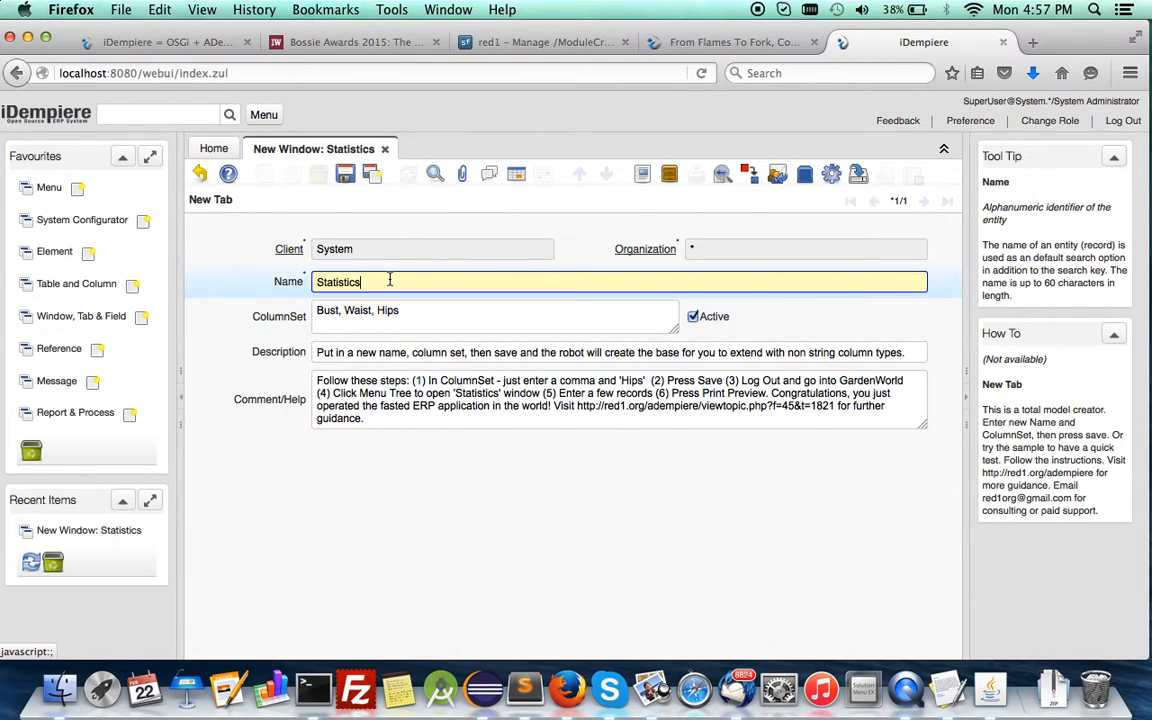
{"action": "left_click", "coordinate": [345, 175]}
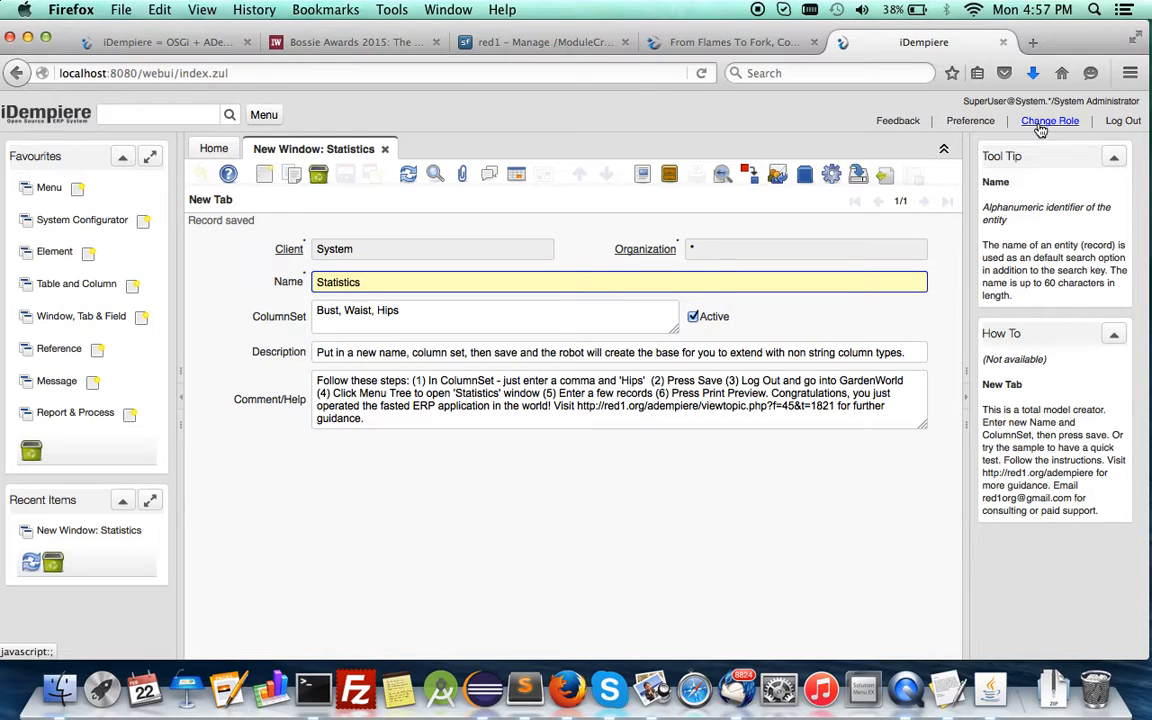
{"action": "left_click", "coordinate": [427, 311]}
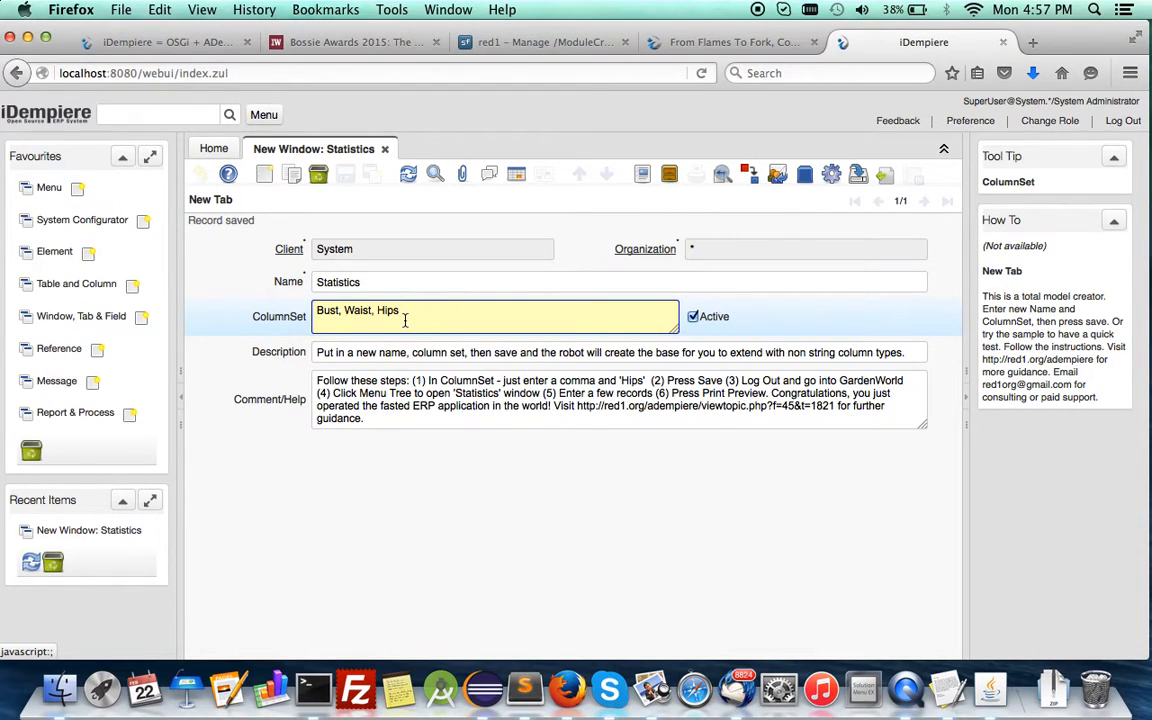
Open the Menu window, select the Statistics item in the menu tree, and open its linked window definition.
{"action": "left_click", "coordinate": [44, 196]}
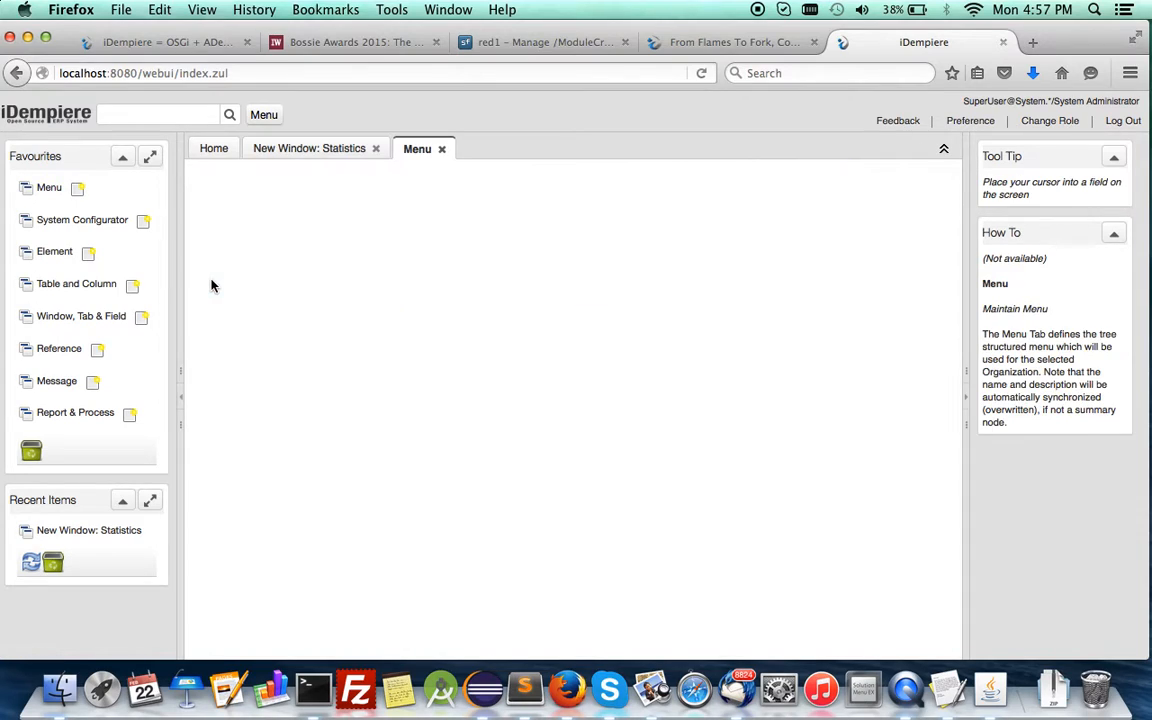
{"action": "left_click", "coordinate": [853, 436]}
{"action": "left_click", "coordinate": [372, 413]}
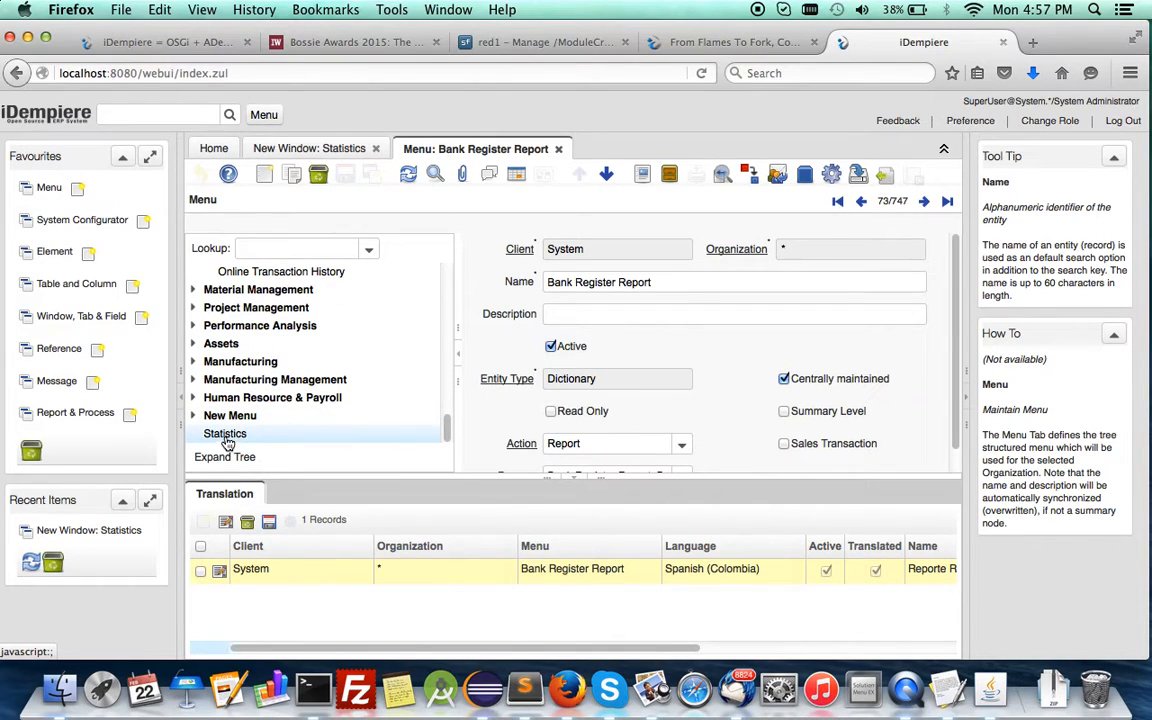
{"action": "left_click", "coordinate": [226, 435]}
{"action": "scroll", "coordinate": [560, 360], "scroll_direction": "down", "scroll_amount": 1}
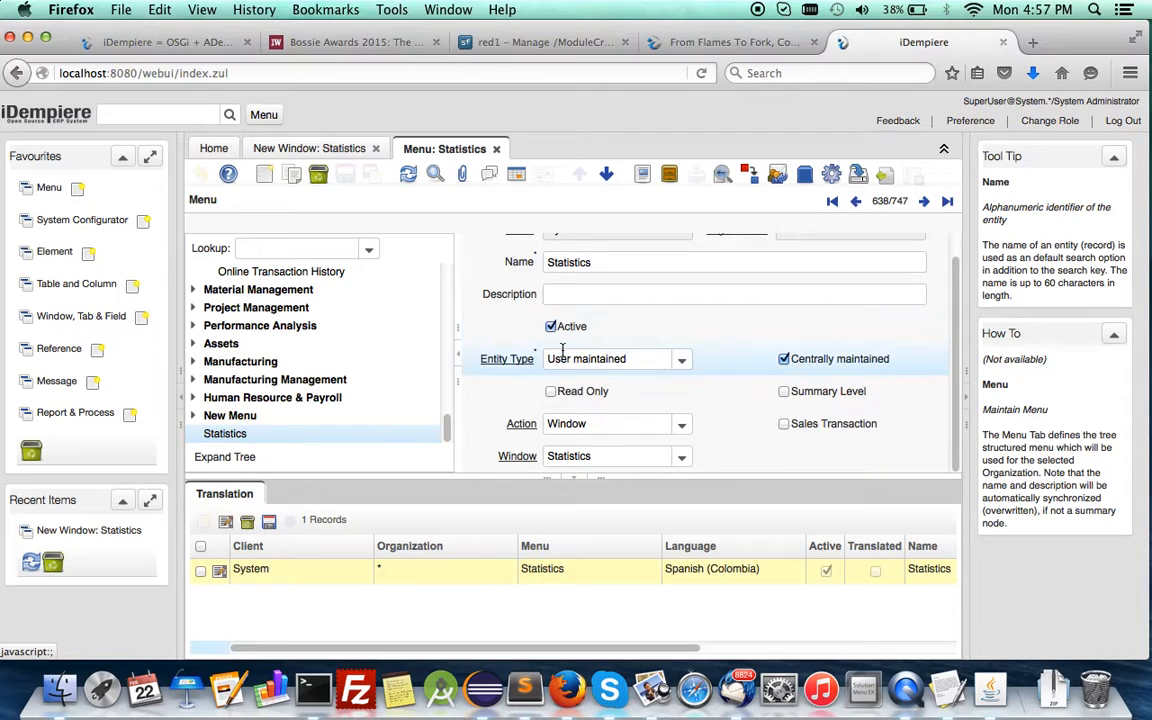
{"action": "left_click", "coordinate": [522, 462]}
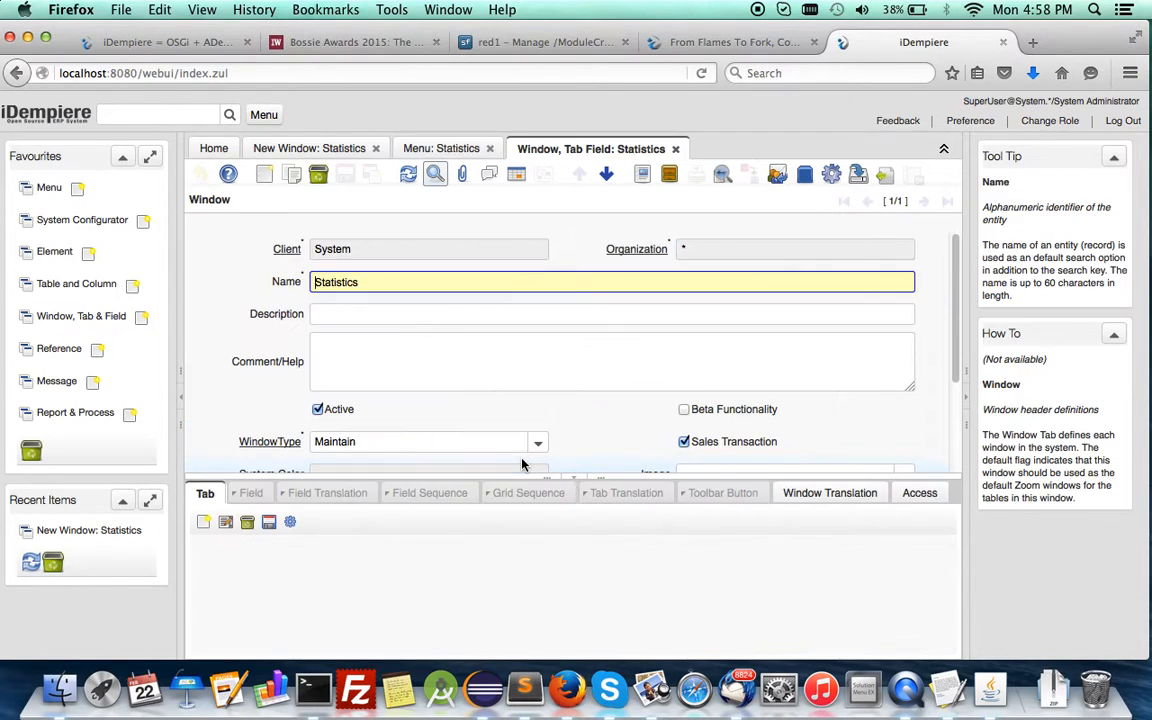
Examine the Statistics window definition and open its Statistics tab record.
{"action": "scroll", "coordinate": [500, 385], "scroll_direction": "down", "scroll_amount": 3}
{"action": "scroll", "coordinate": [500, 385], "scroll_direction": "up", "scroll_amount": 2}
{"action": "scroll", "coordinate": [500, 385], "scroll_direction": "down", "scroll_amount": 2}
{"action": "scroll", "coordinate": [500, 385], "scroll_direction": "up", "scroll_amount": 2}
{"action": "scroll", "coordinate": [499, 385], "scroll_direction": "down", "scroll_amount": 1}
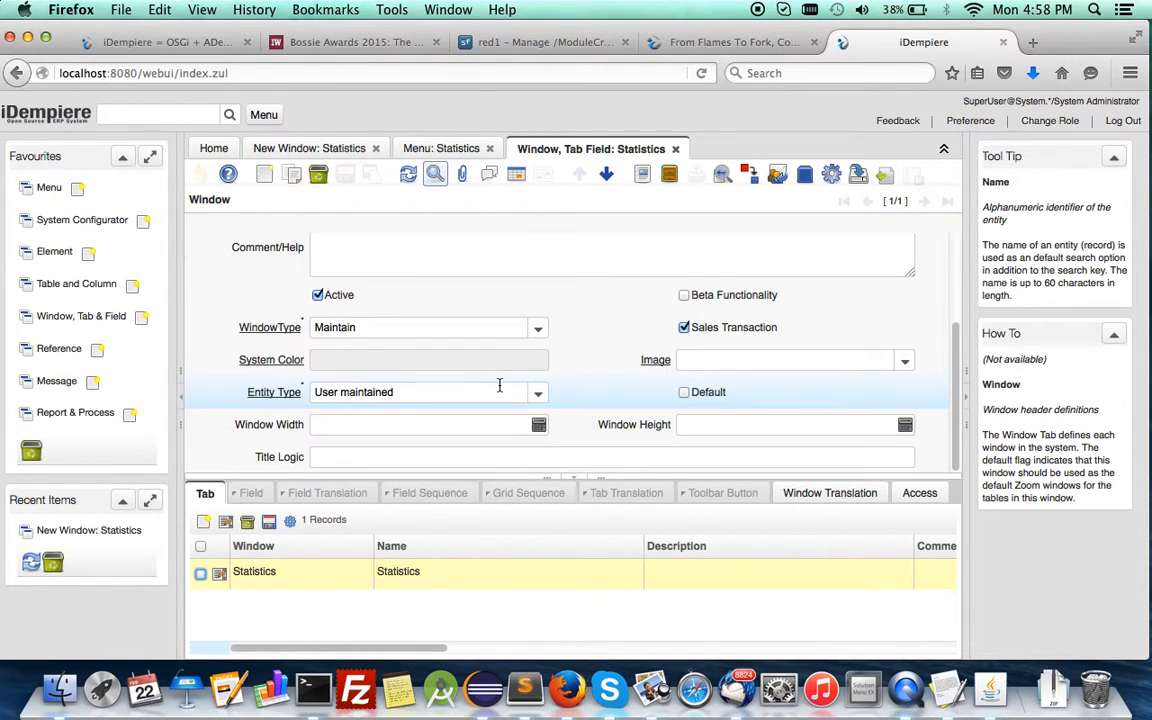
{"action": "scroll", "coordinate": [499, 385], "scroll_direction": "up", "scroll_amount": 2}
{"action": "scroll", "coordinate": [499, 385], "scroll_direction": "down", "scroll_amount": 2}
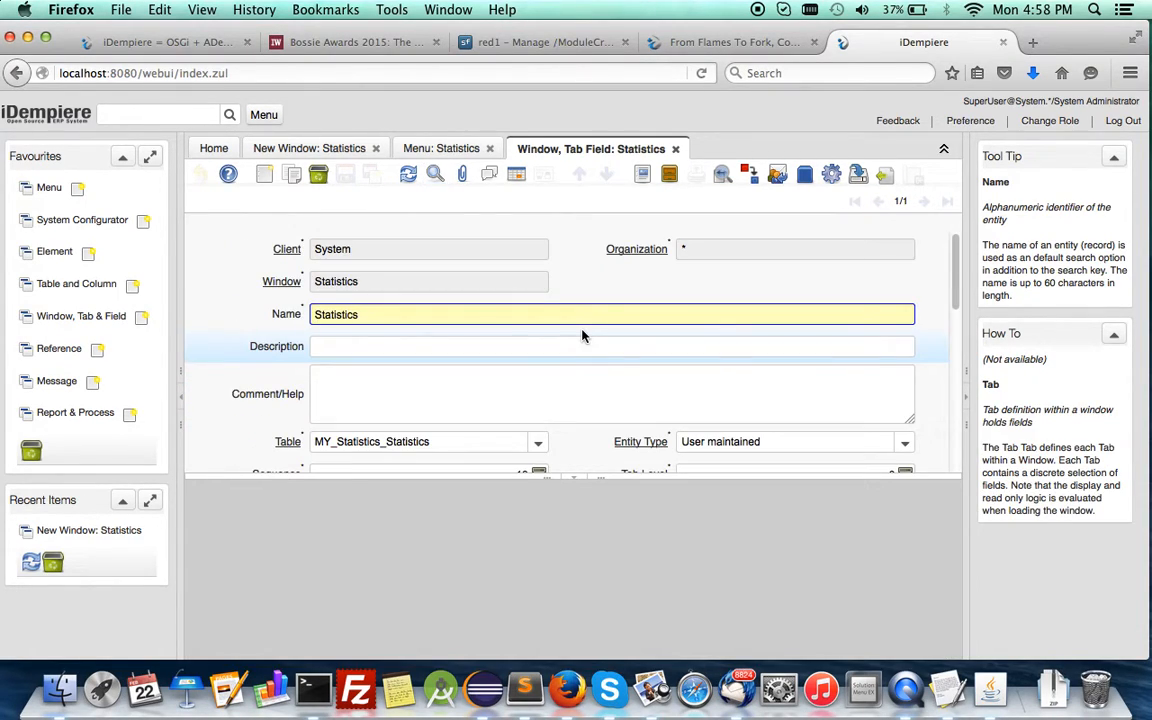
Examine the Statistics tab record's settings, from its table assignment to the SQL and field creation options.
{"action": "scroll", "coordinate": [583, 336], "scroll_direction": "down", "scroll_amount": 5}
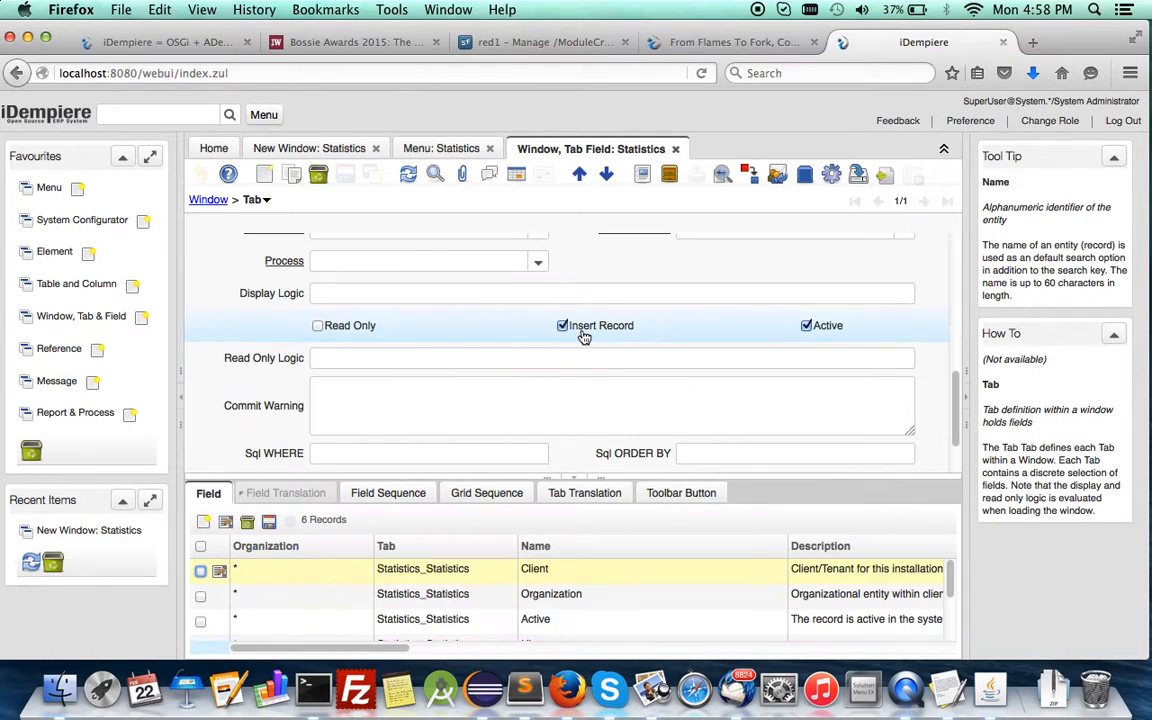
{"action": "scroll", "coordinate": [584, 330], "scroll_direction": "up", "scroll_amount": 5}
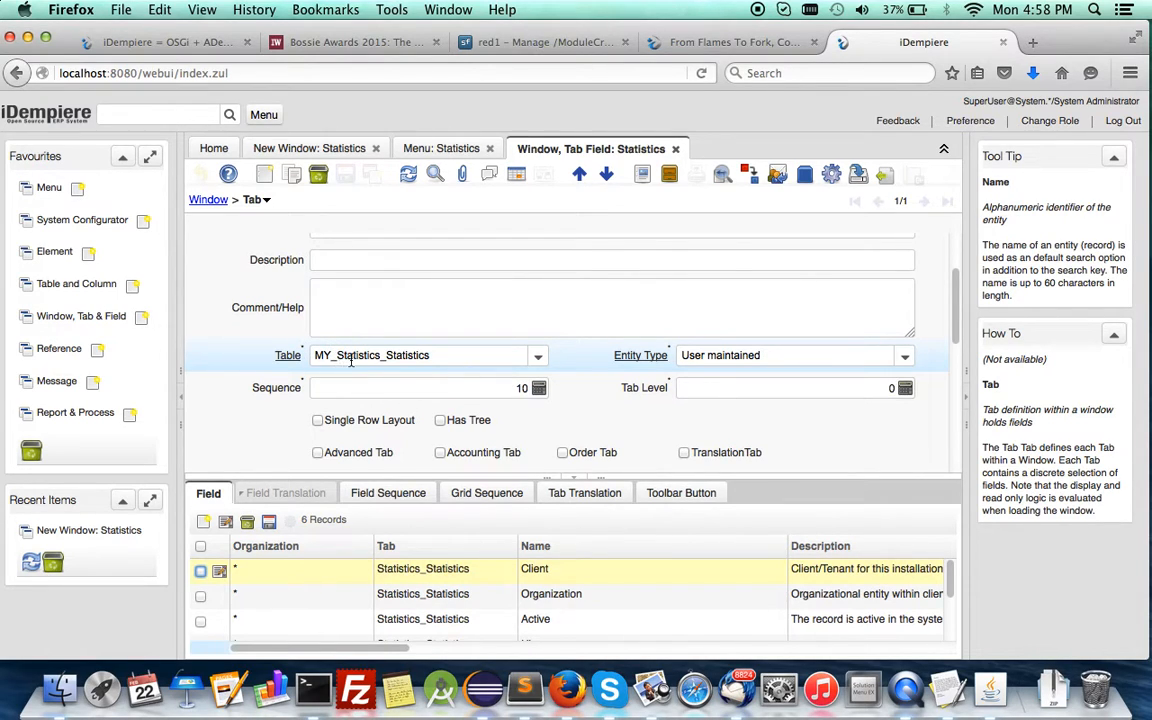
{"action": "scroll", "coordinate": [396, 410], "scroll_direction": "down", "scroll_amount": 5}
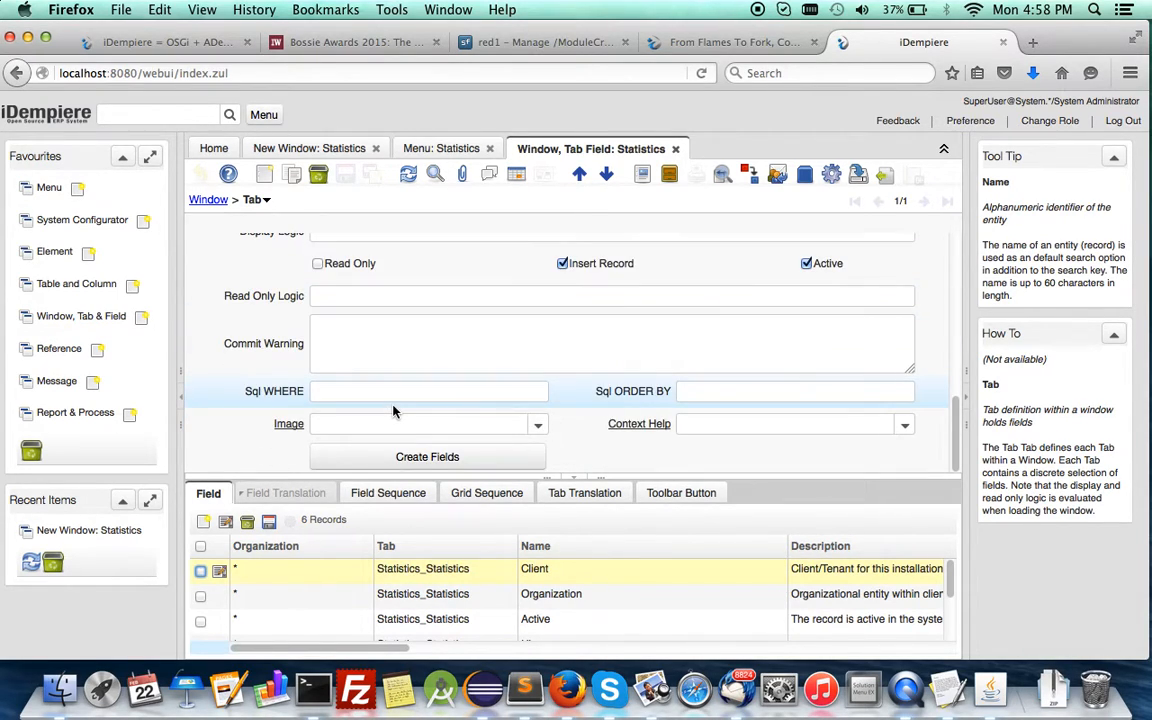
{"action": "scroll", "coordinate": [393, 411], "scroll_direction": "up", "scroll_amount": 5}
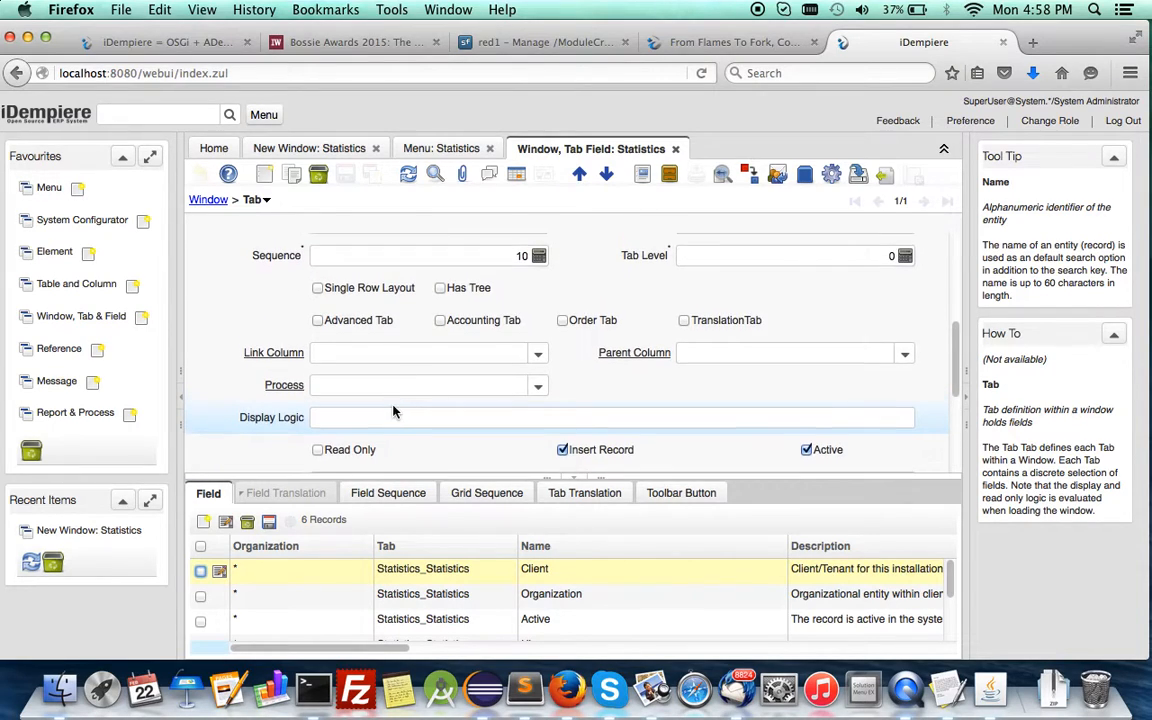
{"action": "scroll", "coordinate": [393, 411], "scroll_direction": "down", "scroll_amount": 5}
{"action": "scroll", "coordinate": [393, 411], "scroll_direction": "up", "scroll_amount": 3}
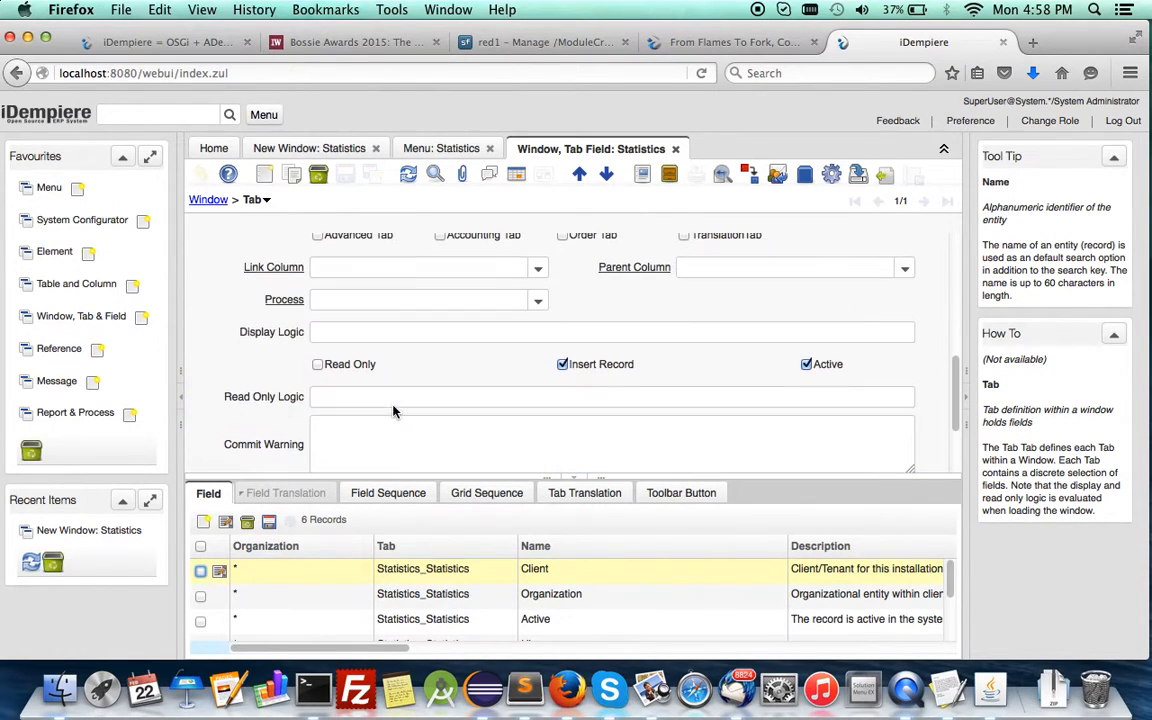
{"action": "scroll", "coordinate": [323, 595], "scroll_direction": "down", "scroll_amount": 3}
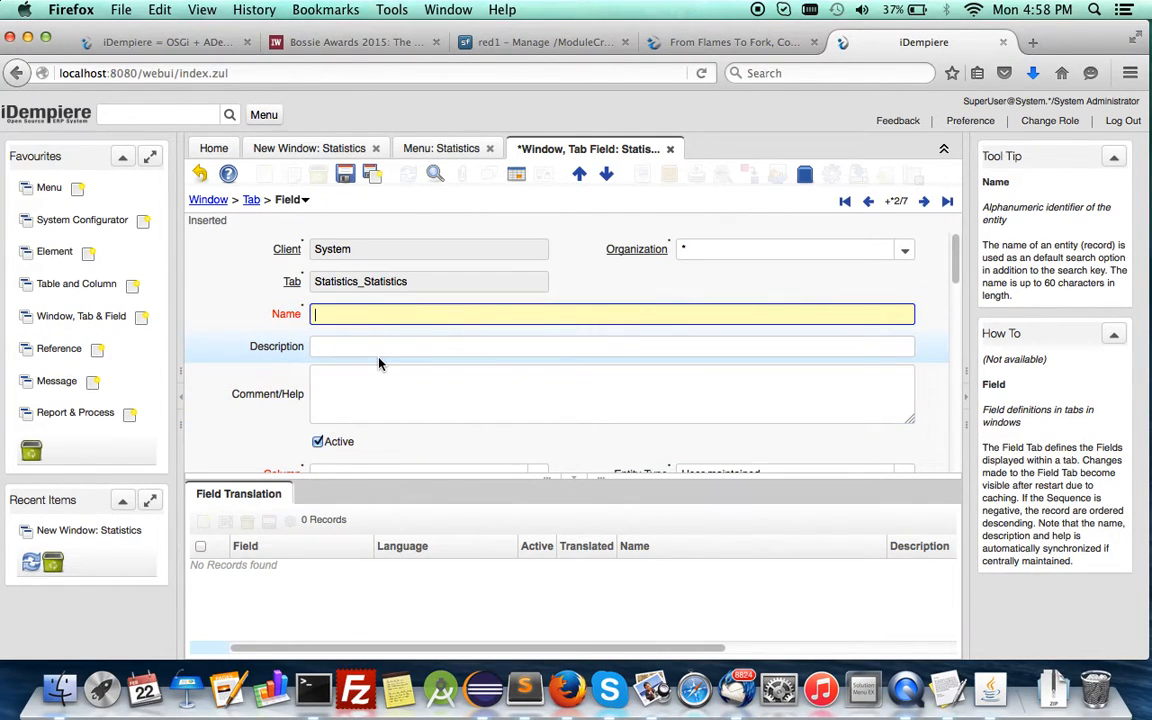
Discard the blank new field, return to the Statistics tab record, and open its linked table definition.
{"action": "left_click", "coordinate": [201, 173]}
{"action": "left_click", "coordinate": [251, 200]}
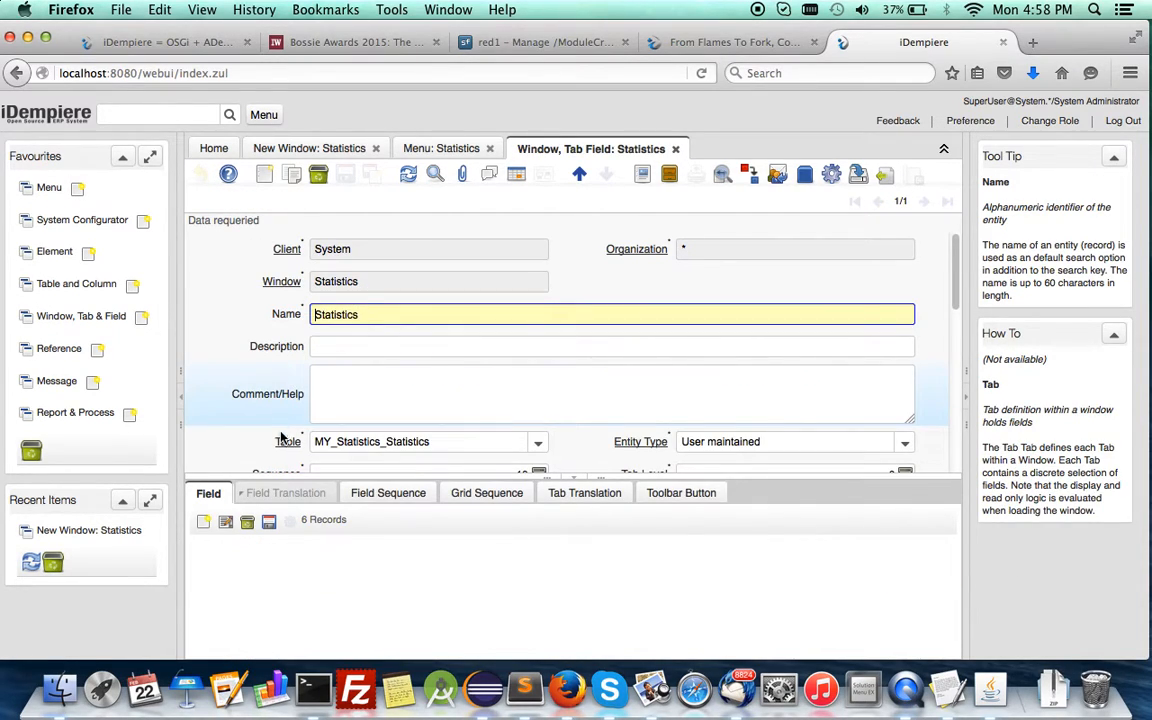
{"action": "left_click", "coordinate": [286, 441]}
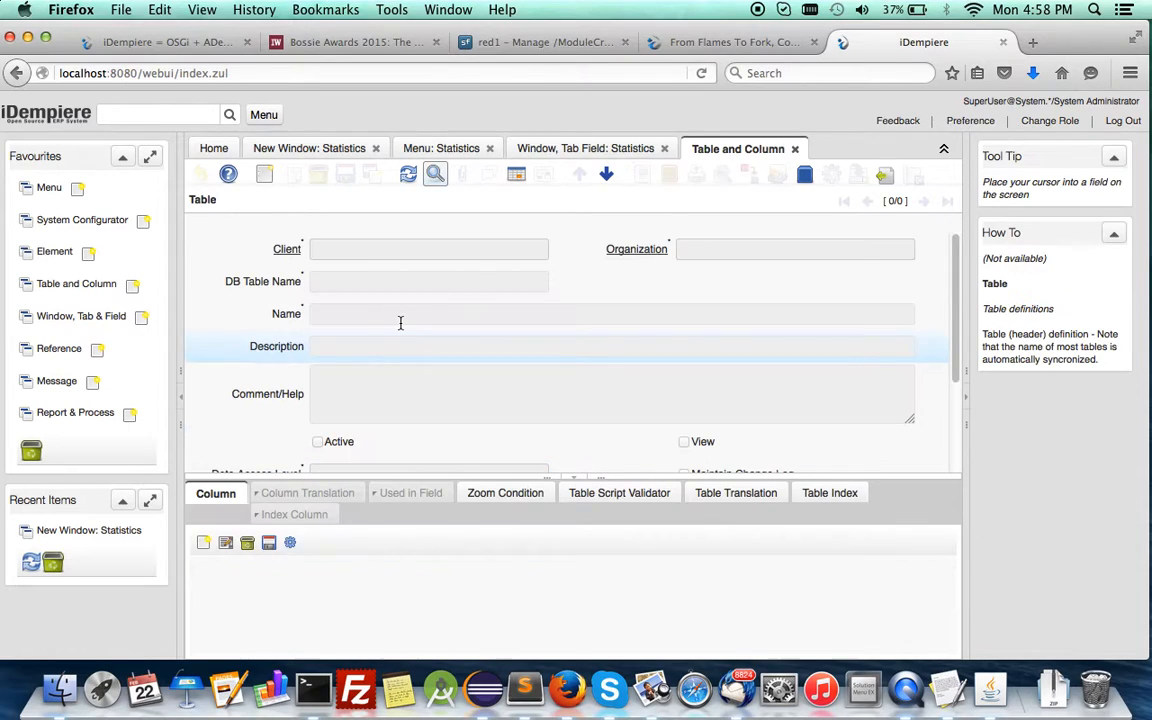
{"action": "left_click", "coordinate": [796, 149]}
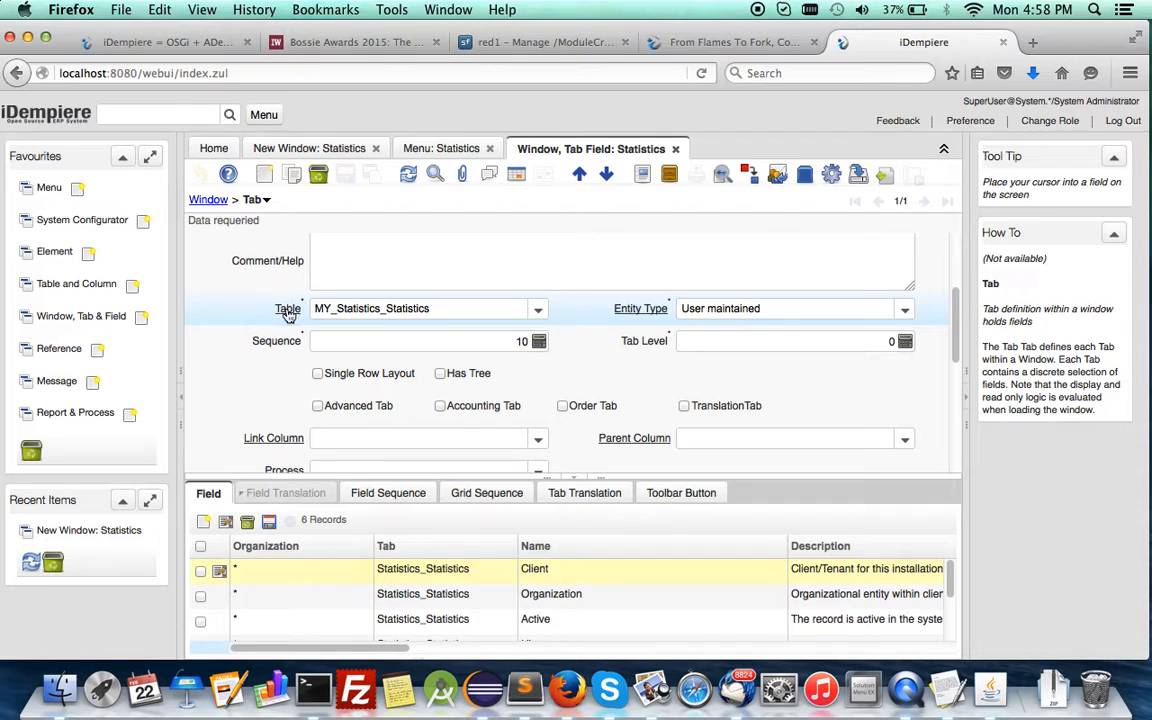
{"action": "left_click", "coordinate": [287, 310]}
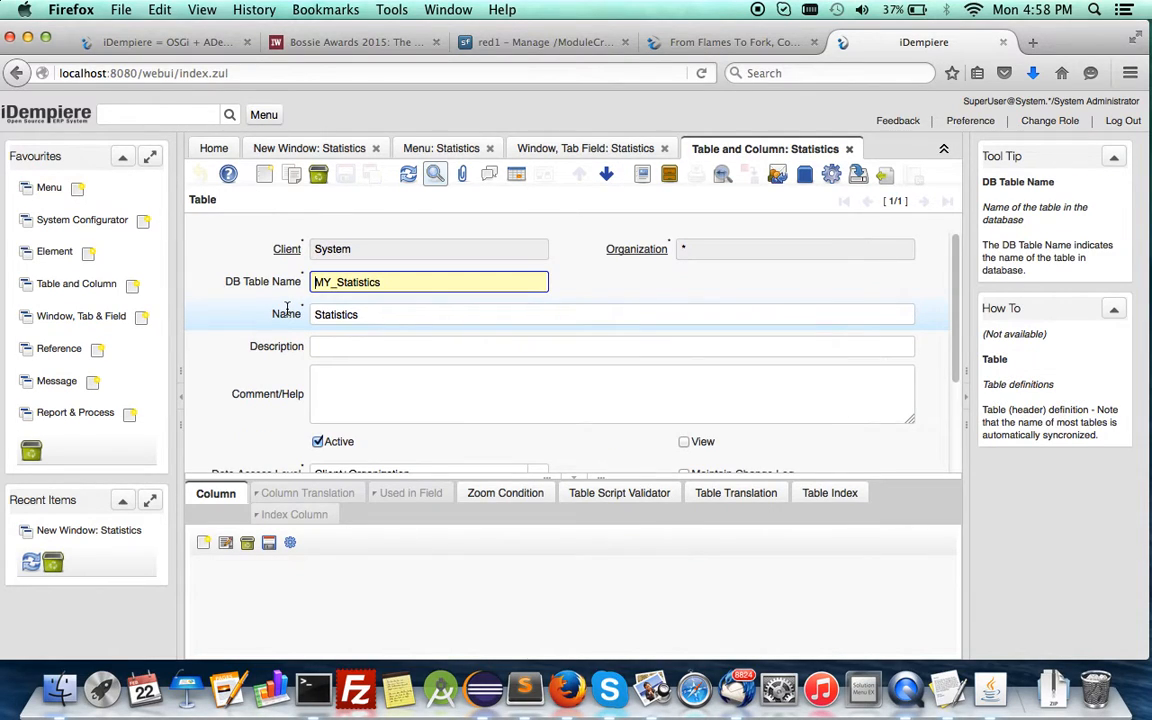
Add a new column to the MY_Statistics table using the PriceList system element.
{"action": "left_click", "coordinate": [225, 494]}
{"action": "left_click", "coordinate": [202, 543]}
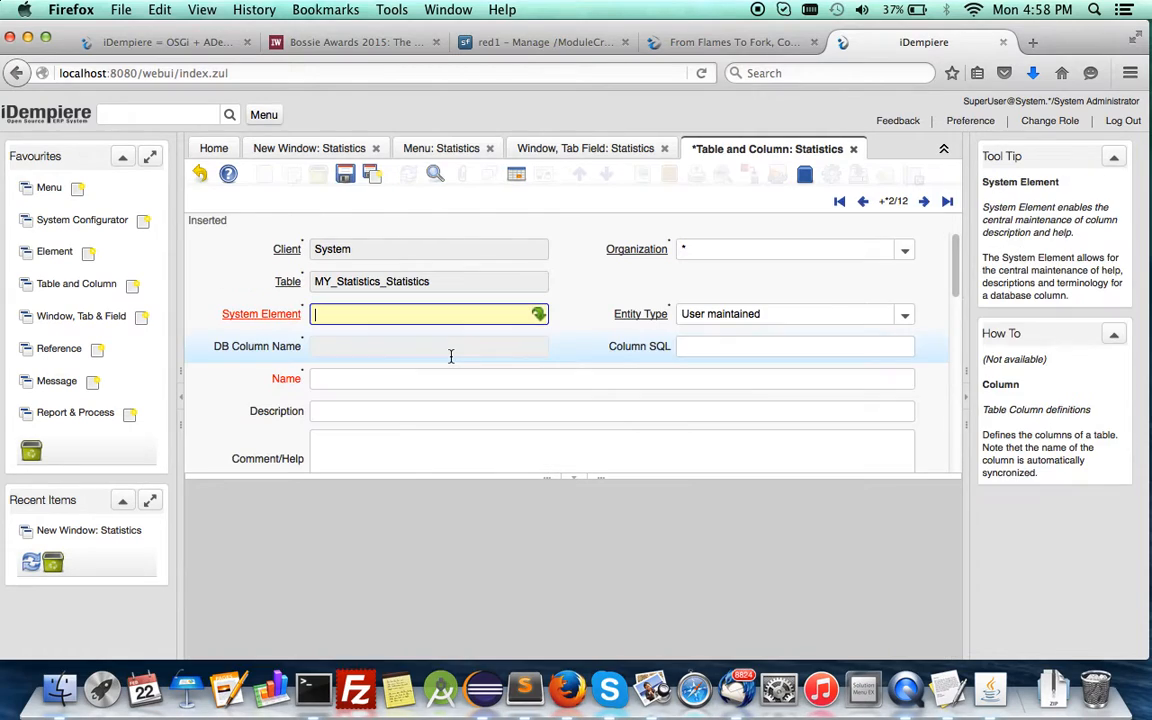
{"action": "left_click", "coordinate": [380, 378]}
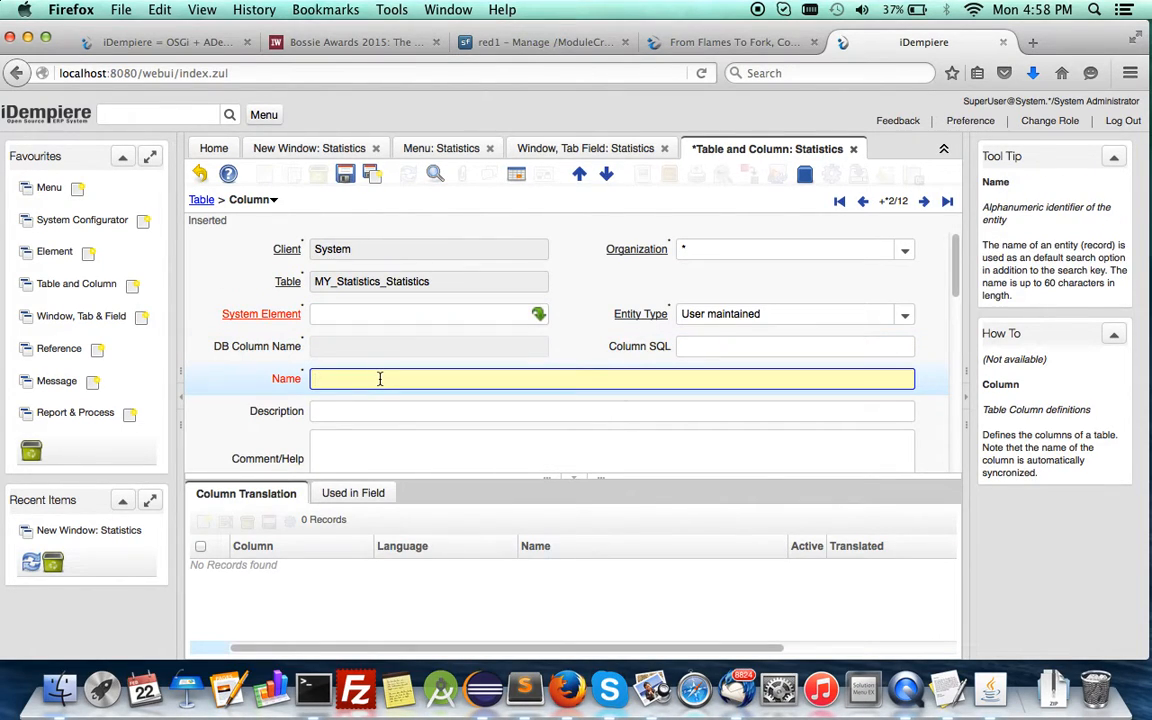
{"action": "type", "text": "Price"}
{"action": "left_click", "coordinate": [424, 445]}
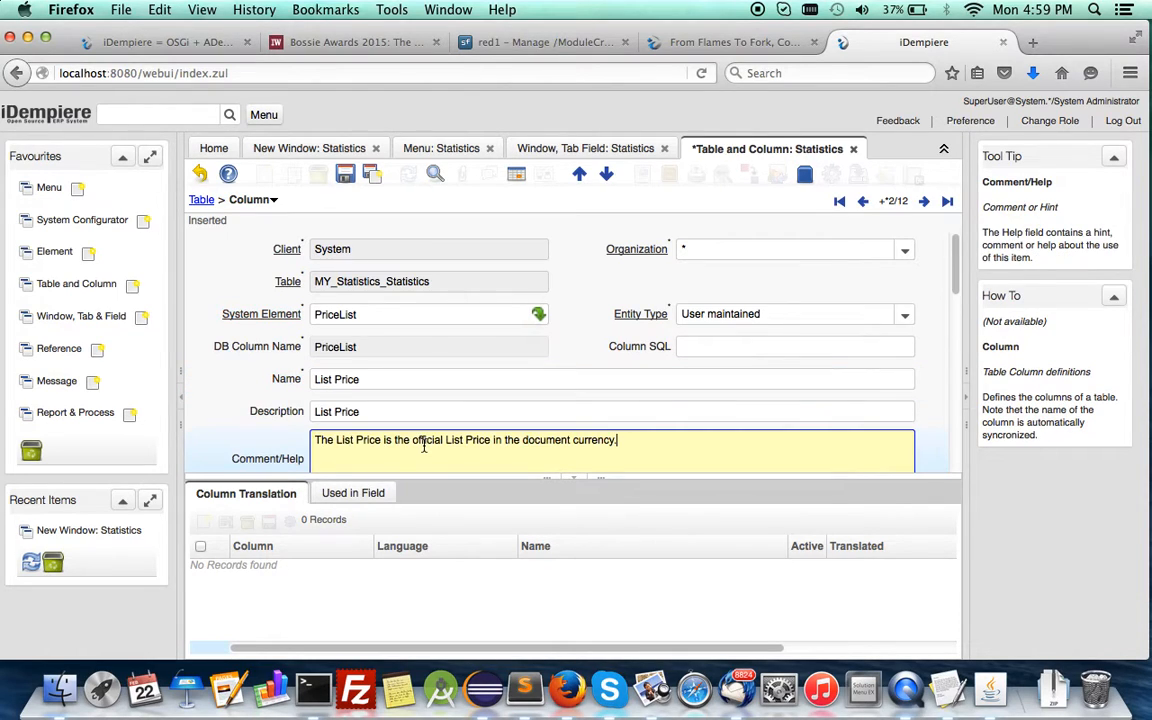
Review the reference types available for the new PriceList column, keeping Costs+Prices.
{"action": "scroll", "coordinate": [424, 445], "scroll_direction": "down", "scroll_amount": 5}
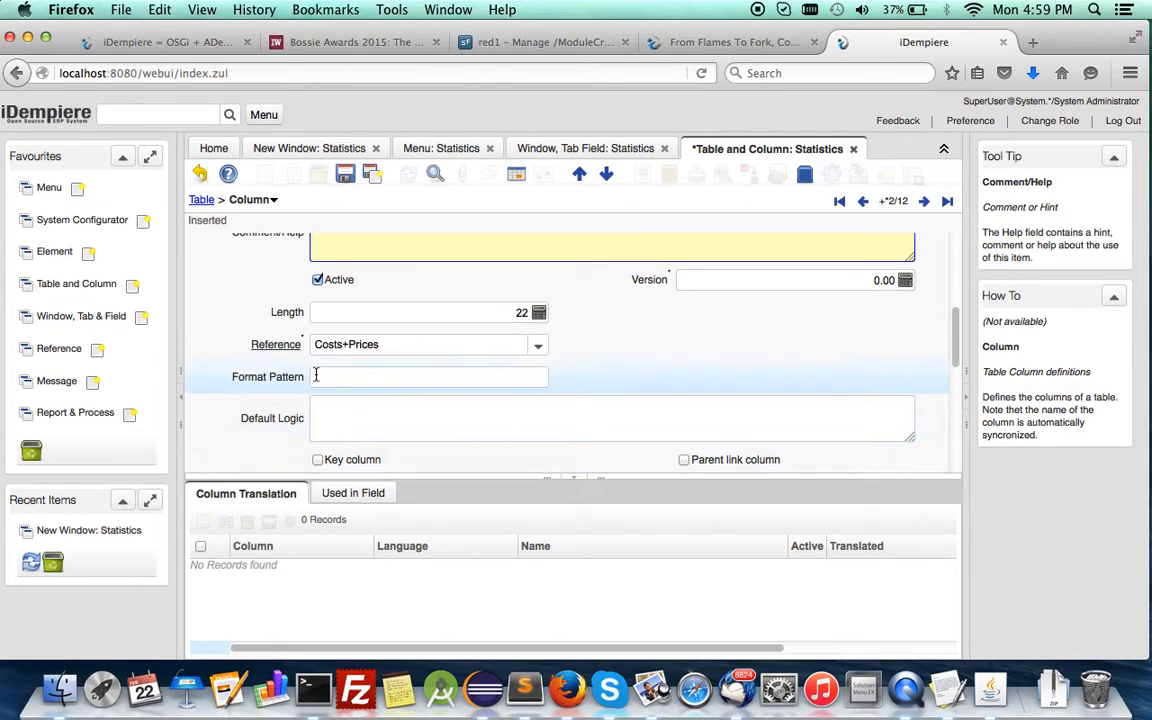
{"action": "left_click", "coordinate": [539, 350]}
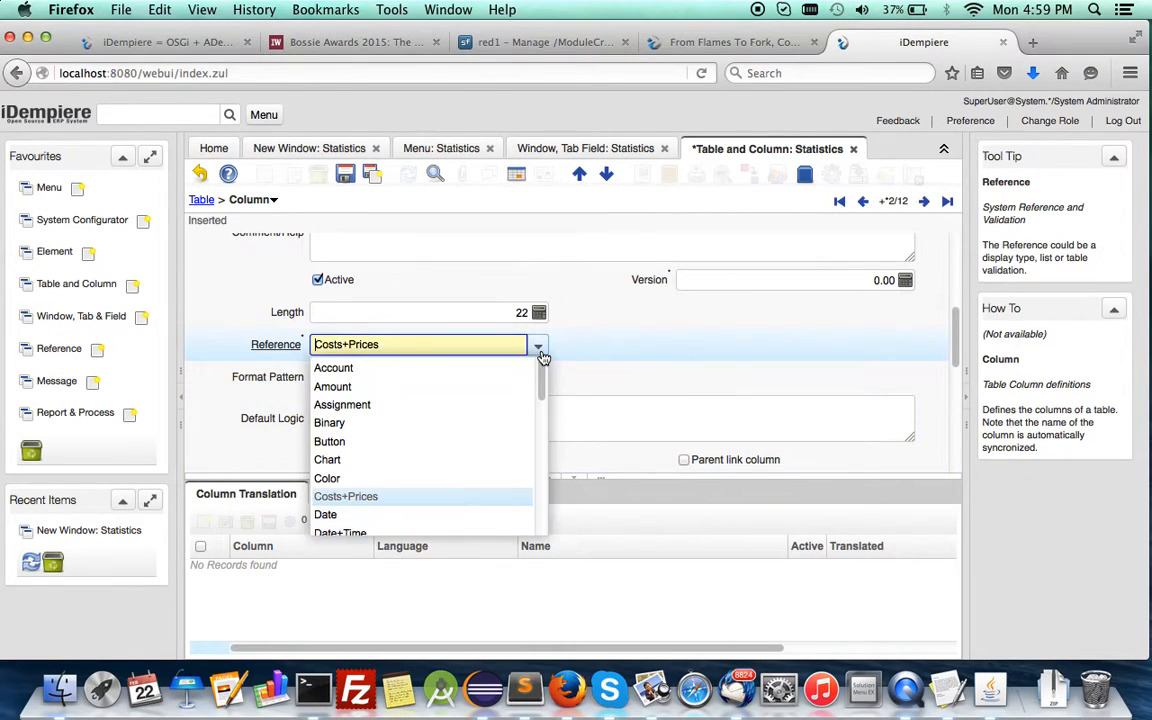
{"action": "scroll", "coordinate": [489, 433], "scroll_direction": "down", "scroll_amount": 3}
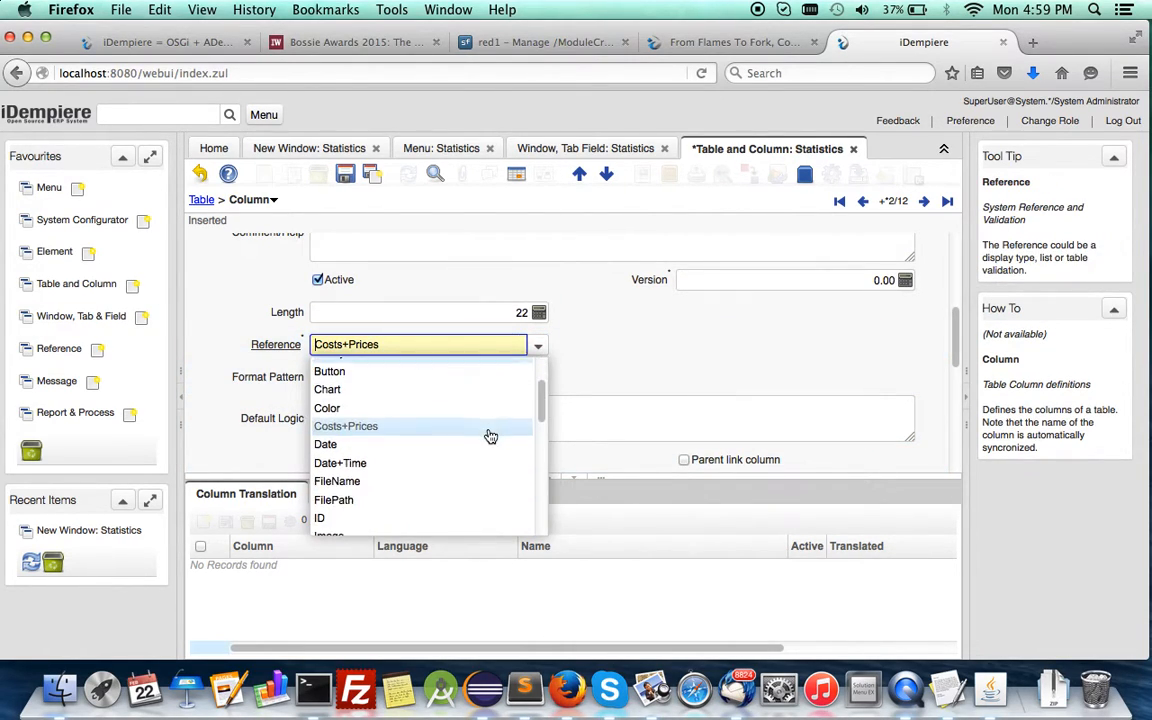
{"action": "scroll", "coordinate": [490, 436], "scroll_direction": "down", "scroll_amount": 1}
{"action": "scroll", "coordinate": [489, 437], "scroll_direction": "up", "scroll_amount": 4}
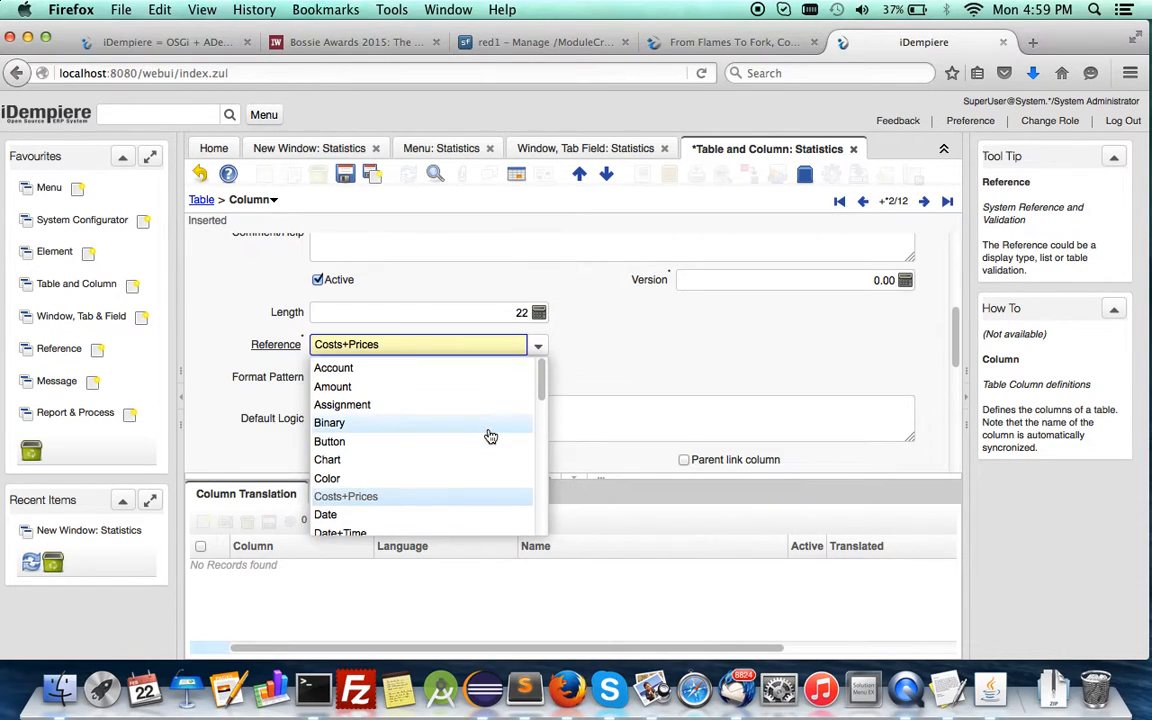
{"action": "left_click", "coordinate": [577, 358]}
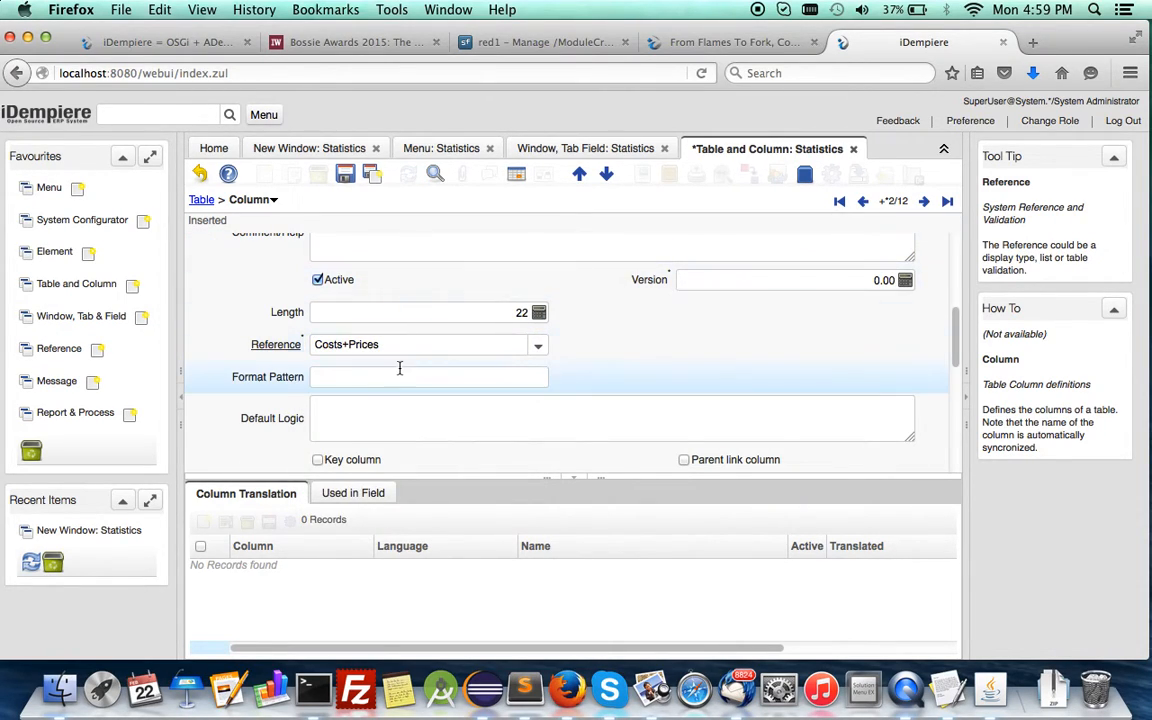
Synchronize the new PriceList column of MY_Statistics with the database and dismiss the process result.
{"action": "scroll", "coordinate": [637, 381], "scroll_direction": "down", "scroll_amount": 5}
{"action": "scroll", "coordinate": [637, 379], "scroll_direction": "up", "scroll_amount": 2}
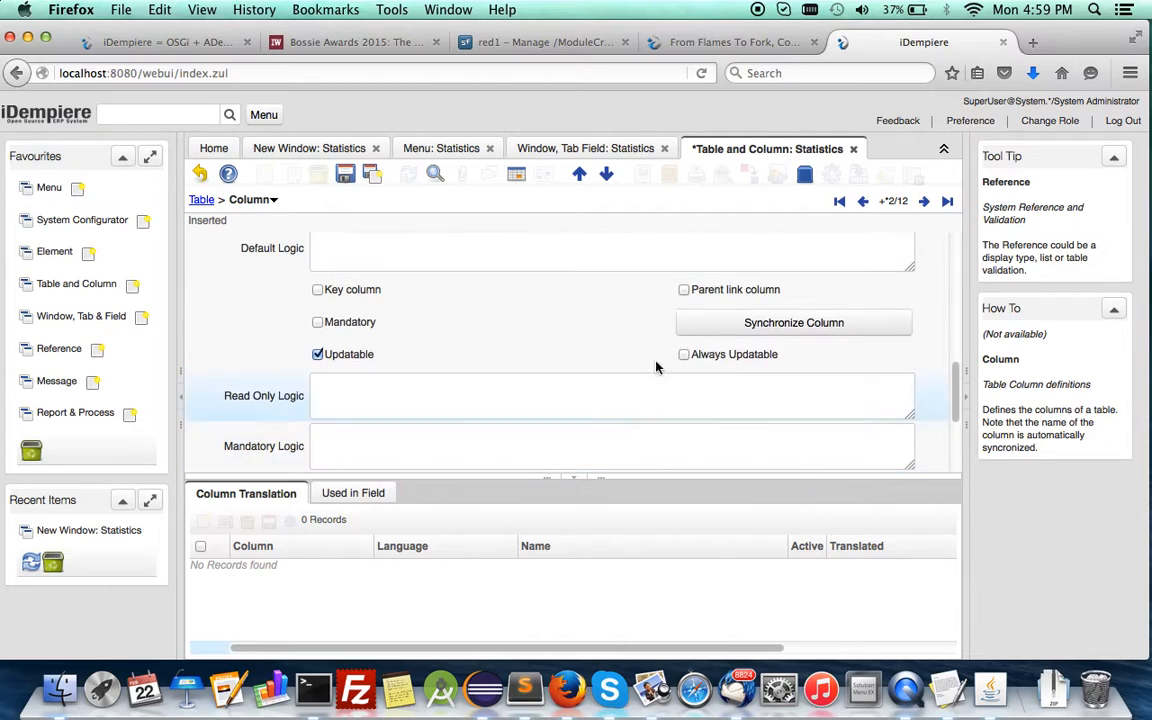
{"action": "left_click", "coordinate": [705, 334]}
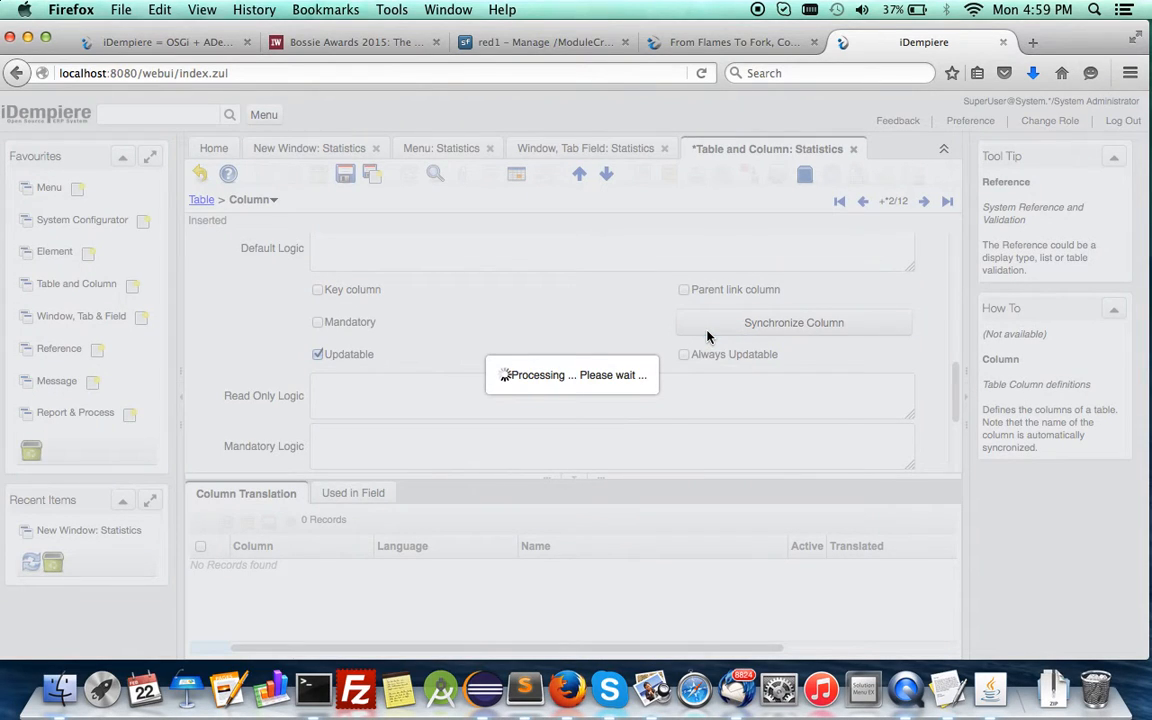
{"action": "left_click", "coordinate": [712, 485]}
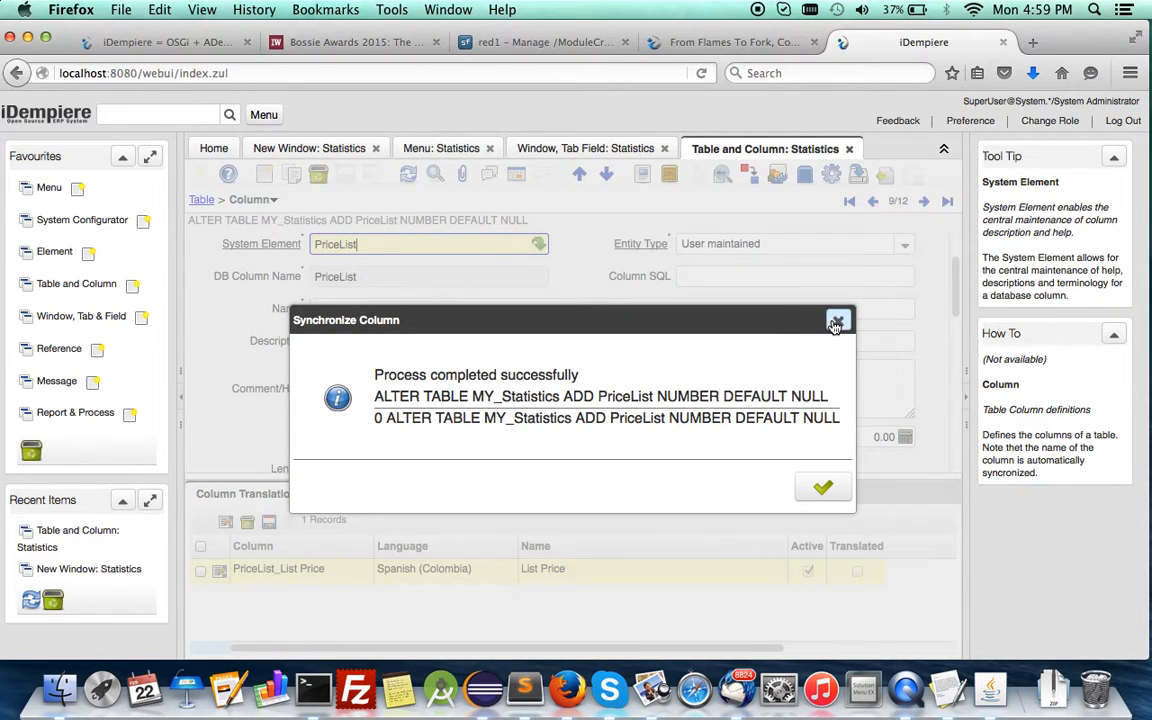
{"action": "left_click", "coordinate": [838, 319]}
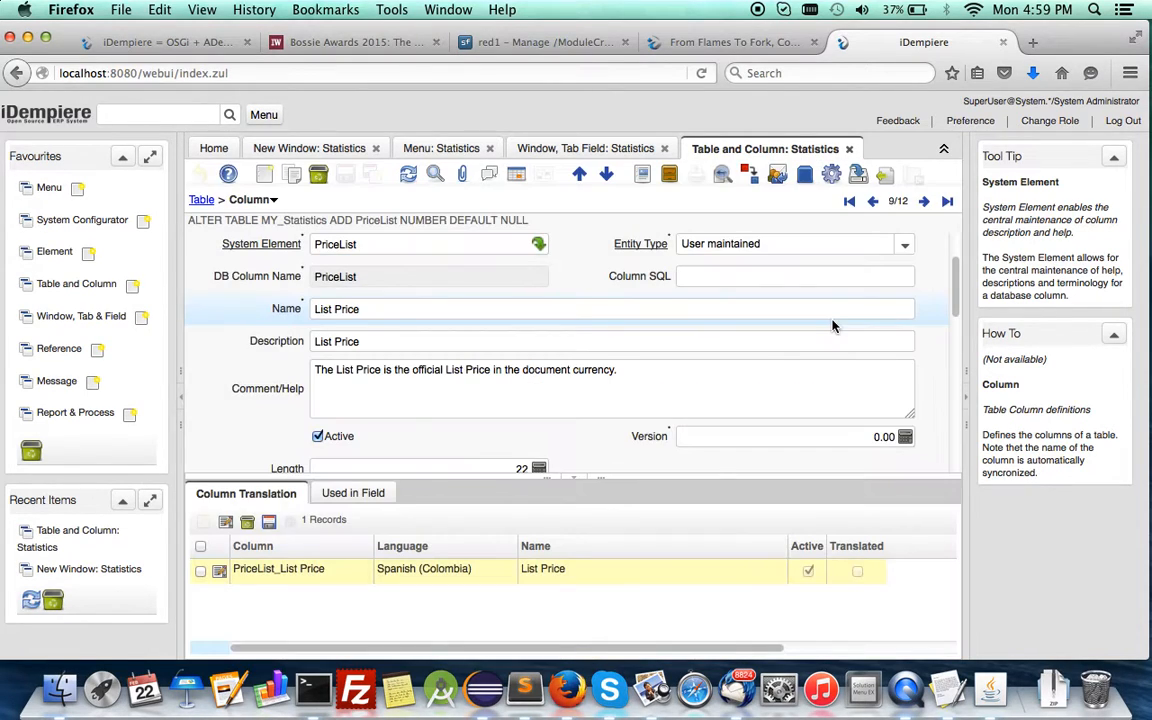
Open the Tab Editor for the Statistics tab and place the Organization field beside Client at X position 3.
{"action": "left_click", "coordinate": [576, 150]}
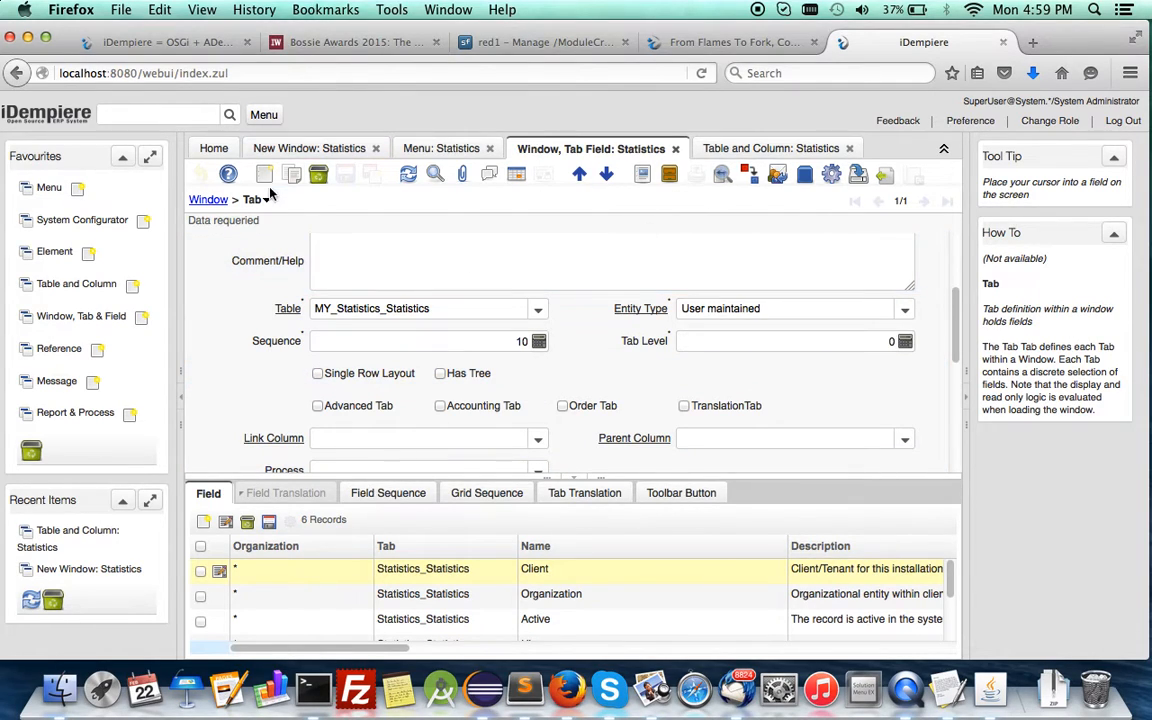
{"action": "left_click", "coordinate": [827, 184]}
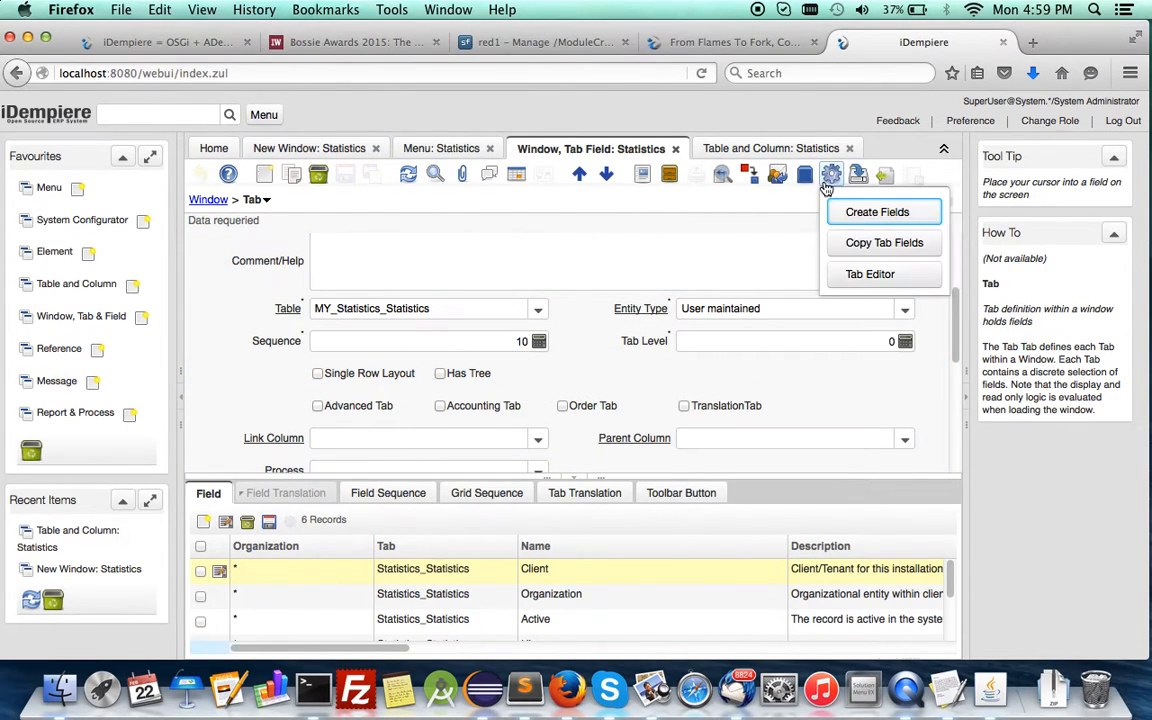
{"action": "left_click", "coordinate": [860, 273]}
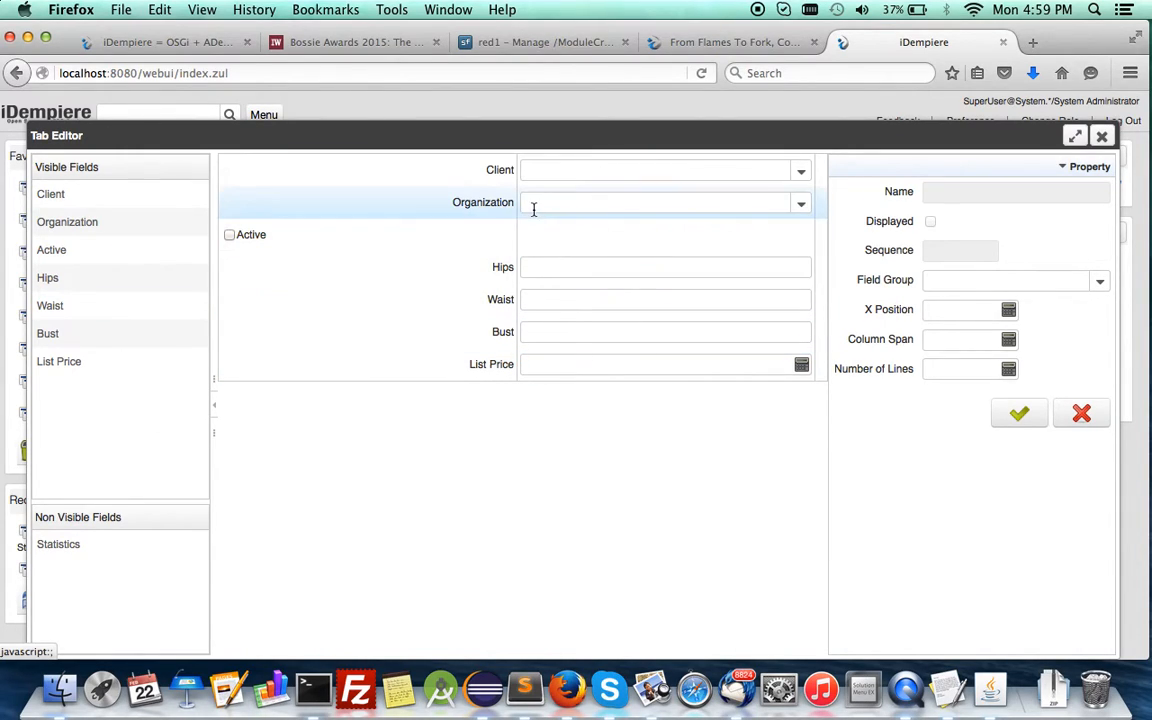
{"action": "left_click_drag", "start_coordinate": [497, 204], "coordinate": [810, 183]}
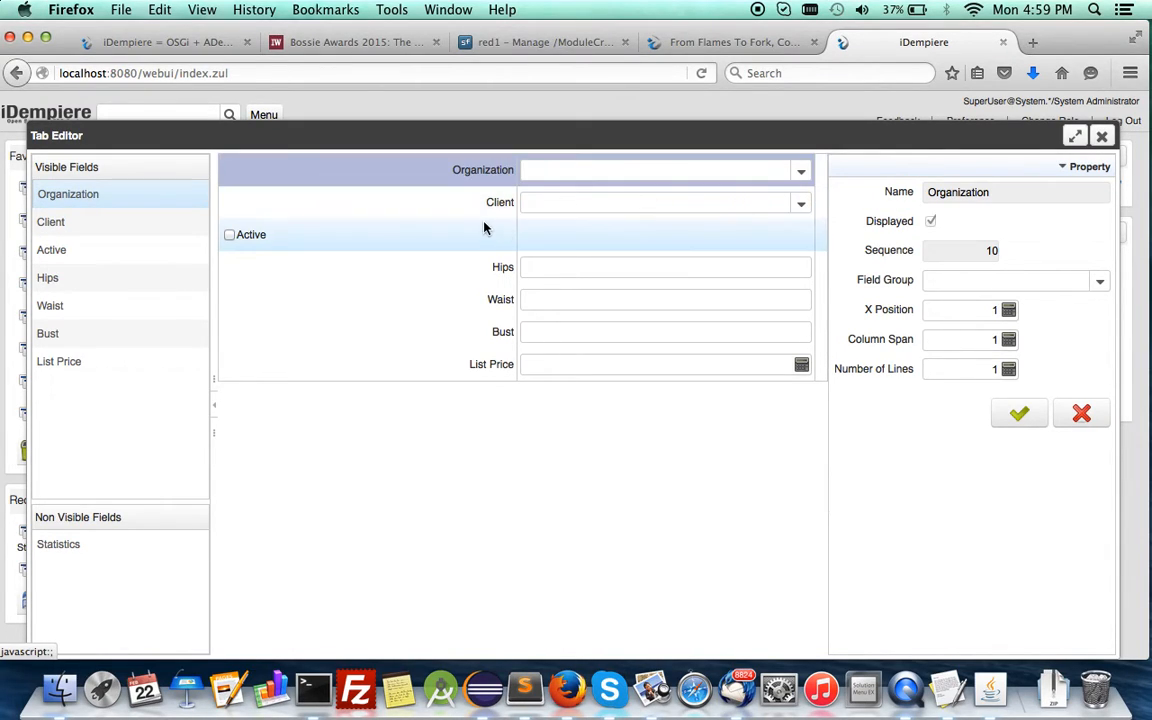
{"action": "left_click_drag", "start_coordinate": [660, 171], "coordinate": [818, 208]}
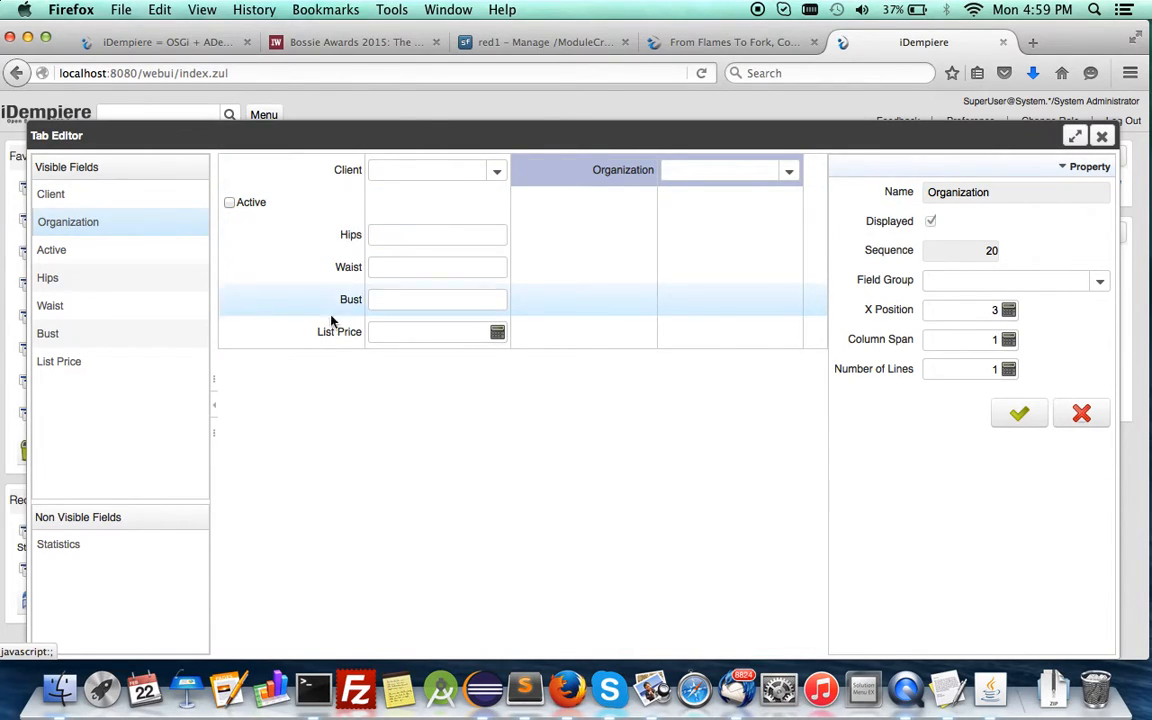
Place List Price under Organization, Waist beside Hips and Active beside Bust, and save the tab layout.
{"action": "left_click_drag", "start_coordinate": [322, 330], "coordinate": [566, 213]}
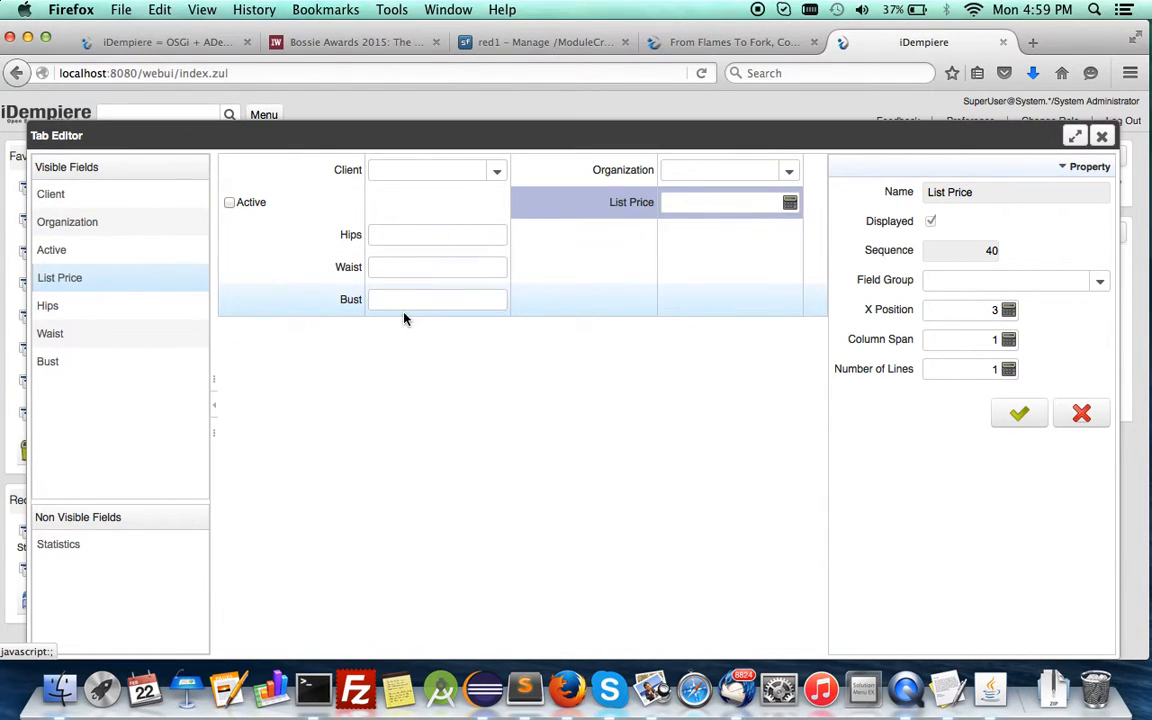
{"action": "left_click_drag", "start_coordinate": [334, 272], "coordinate": [632, 231]}
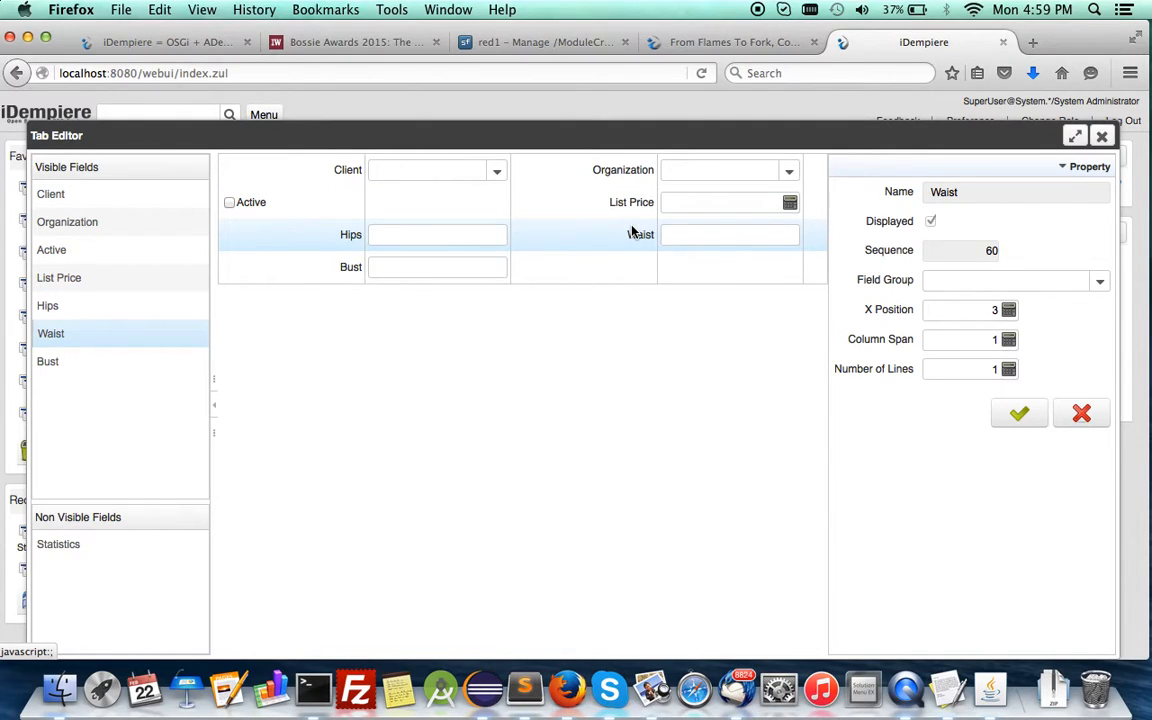
{"action": "left_click_drag", "start_coordinate": [247, 208], "coordinate": [694, 273]}
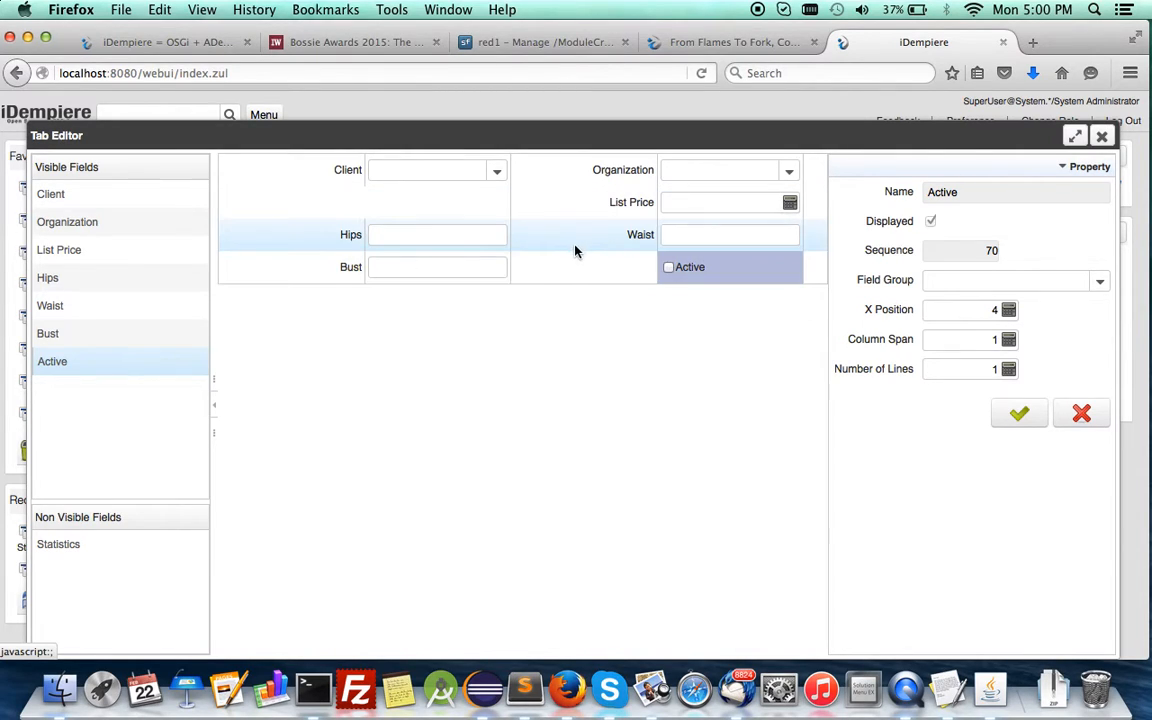
{"action": "left_click", "coordinate": [1020, 426]}
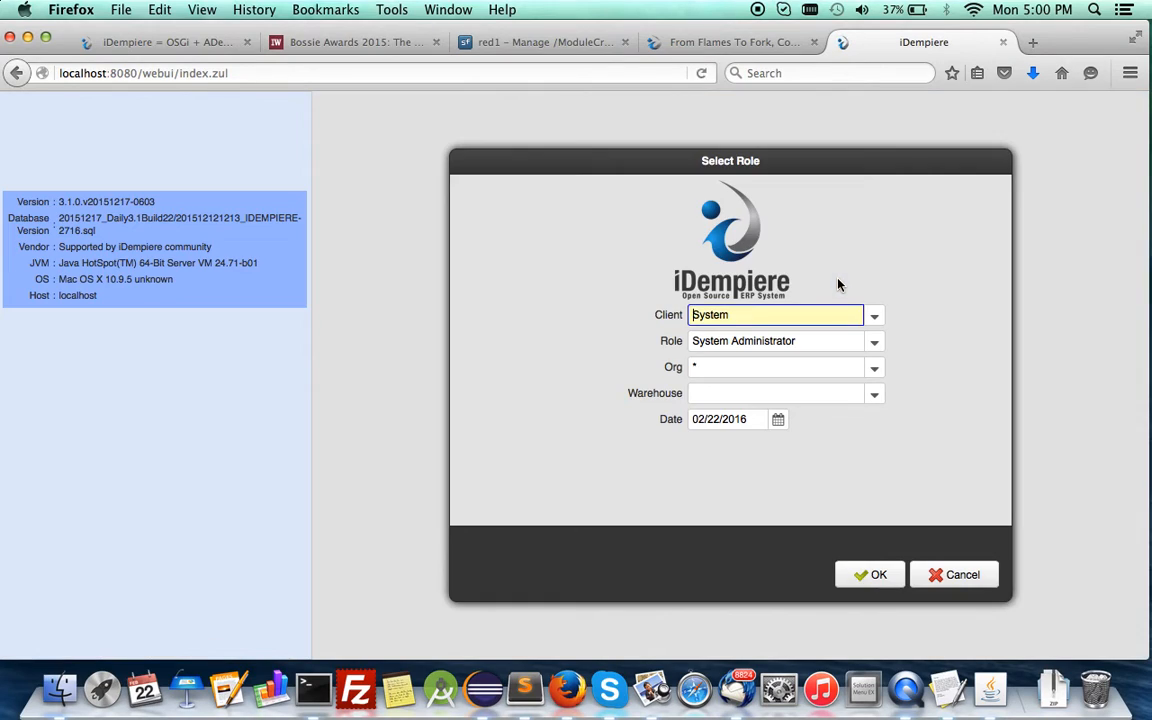
Select the GardenWorld client for the new session and enter the application.
{"action": "left_click", "coordinate": [880, 320]}
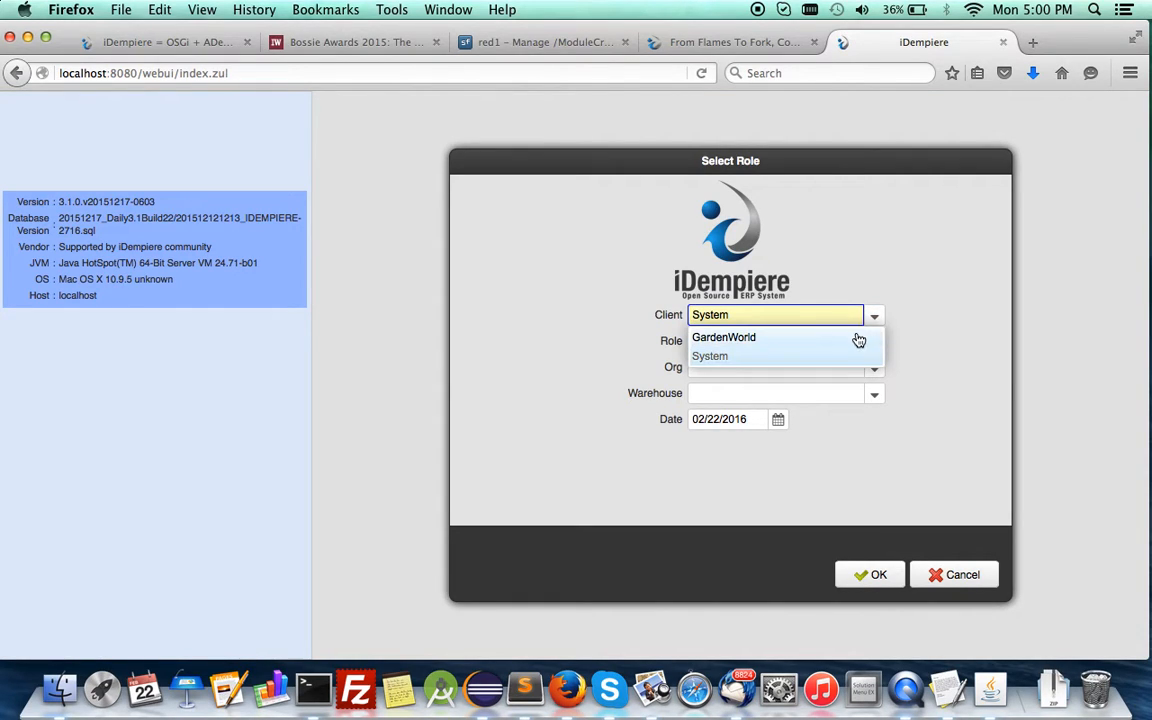
{"action": "left_click", "coordinate": [784, 336]}
{"action": "left_click", "coordinate": [858, 578]}
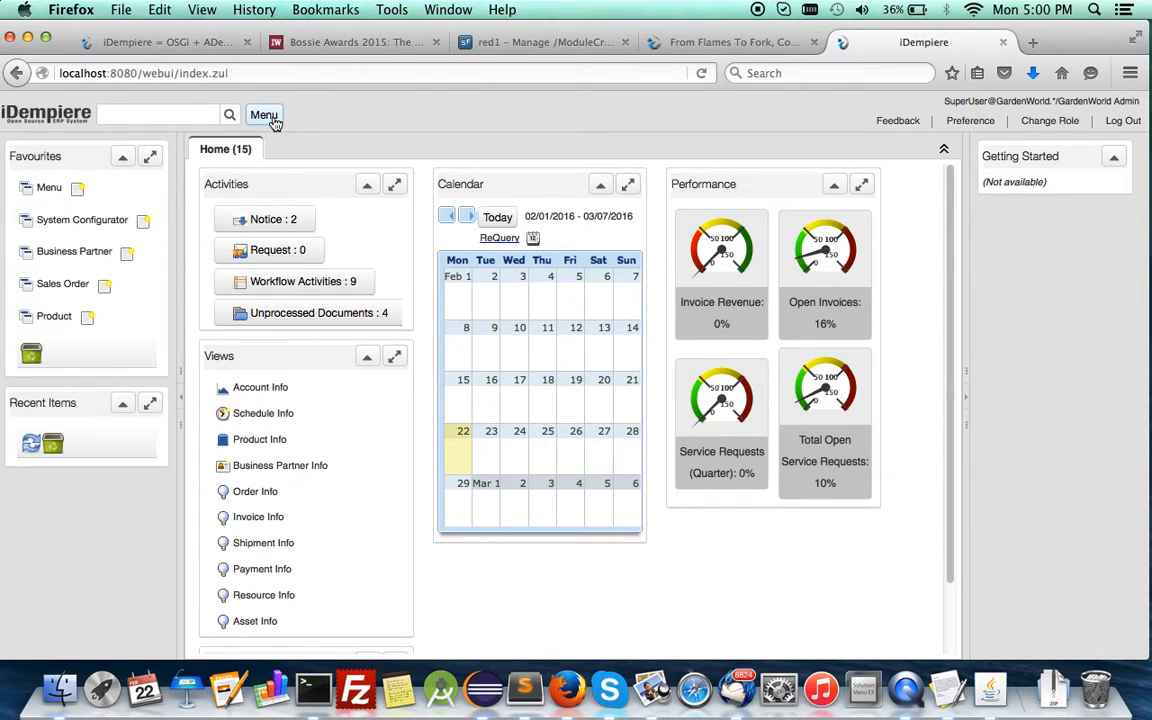
Open the Statistics window in the GardenWorld client.
{"action": "left_click", "coordinate": [270, 116]}
{"action": "left_click", "coordinate": [316, 380]}
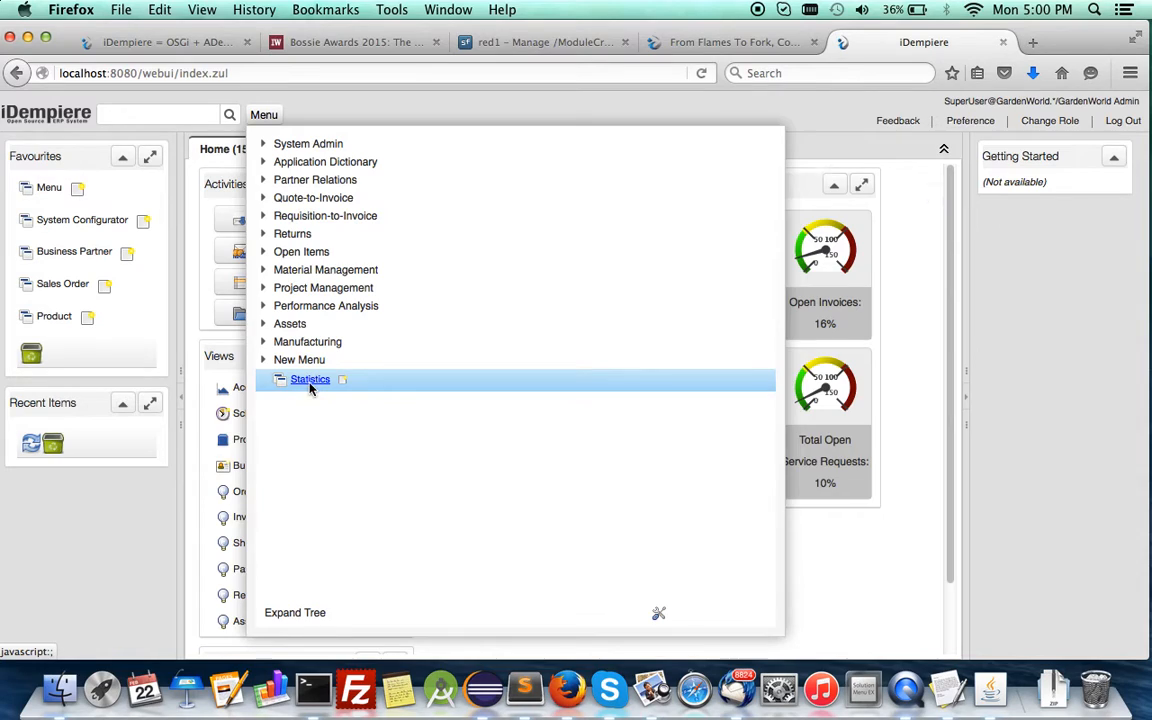
{"action": "left_click", "coordinate": [311, 383]}
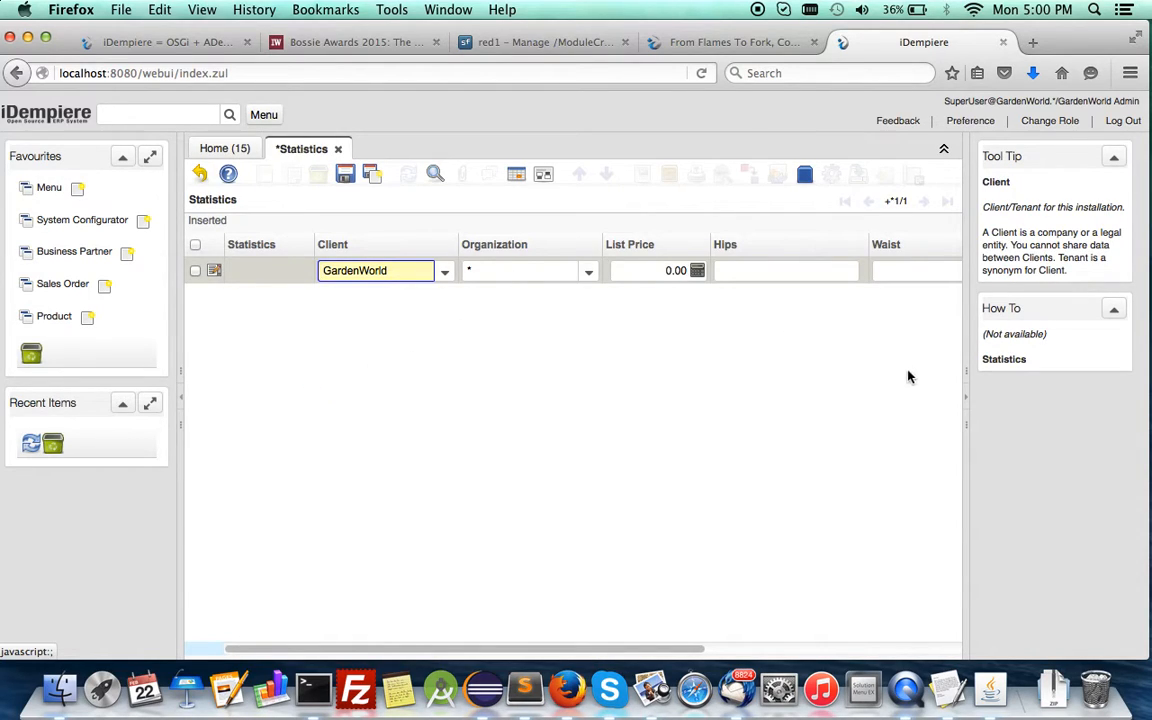
Collapse the help pane, check the rearranged field layout in form view, and return to the grid view.
{"action": "left_click", "coordinate": [966, 400]}
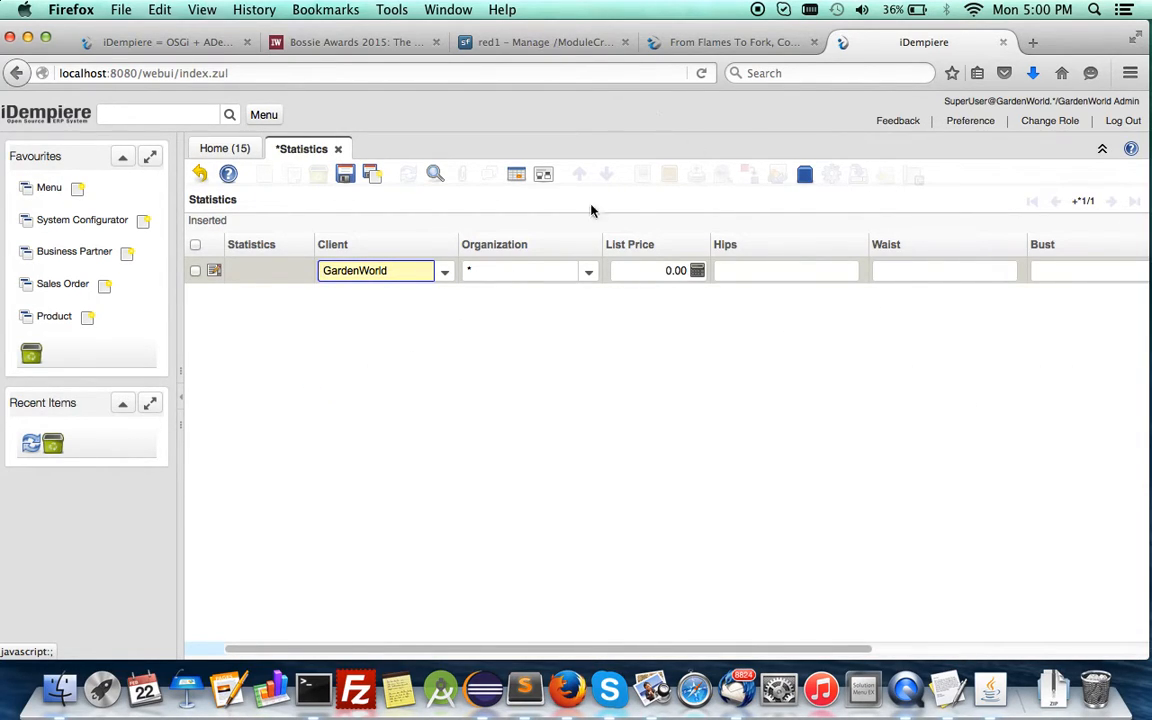
{"action": "left_click", "coordinate": [517, 178]}
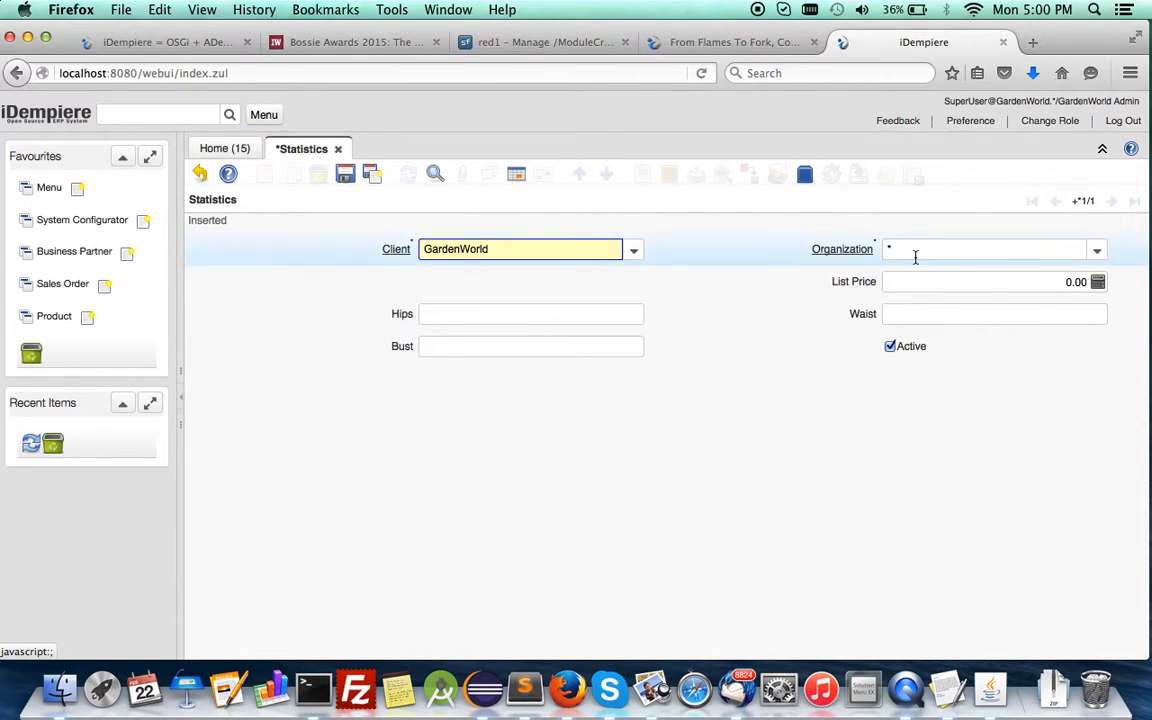
{"action": "left_click", "coordinate": [517, 178]}
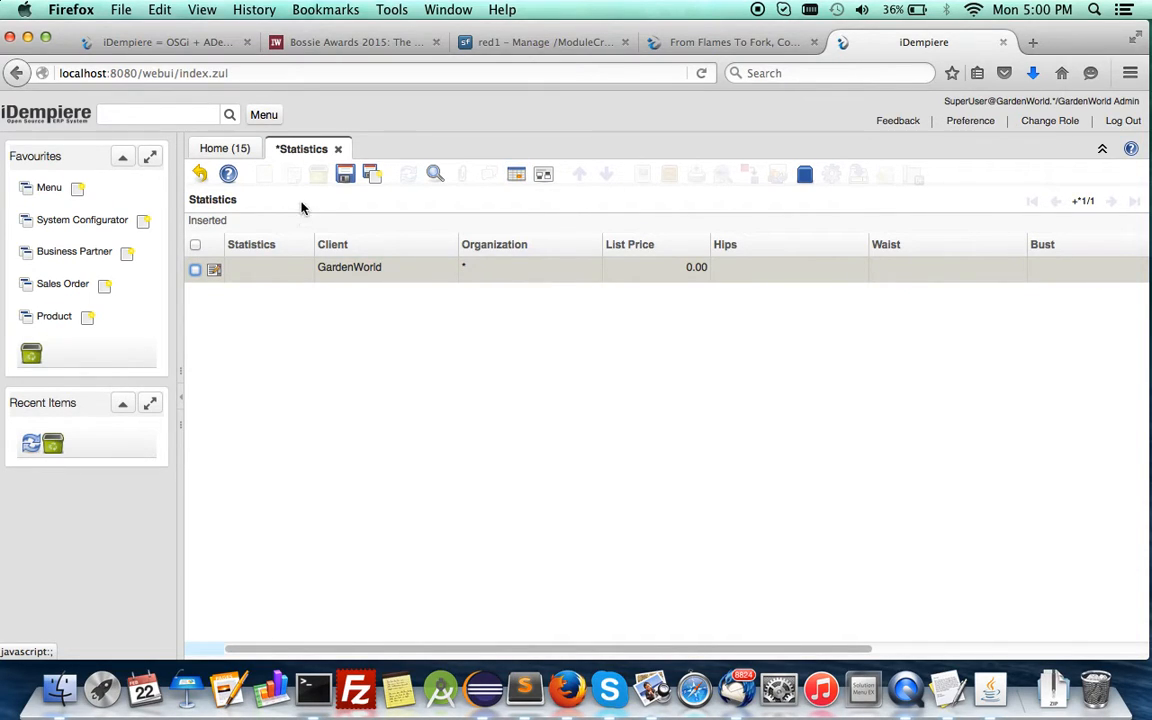
Discard the blank record and save a fresh Statistics record with List Price 122, Hips 33, Waist 23 and Bust 34.
{"action": "left_click", "coordinate": [201, 176]}
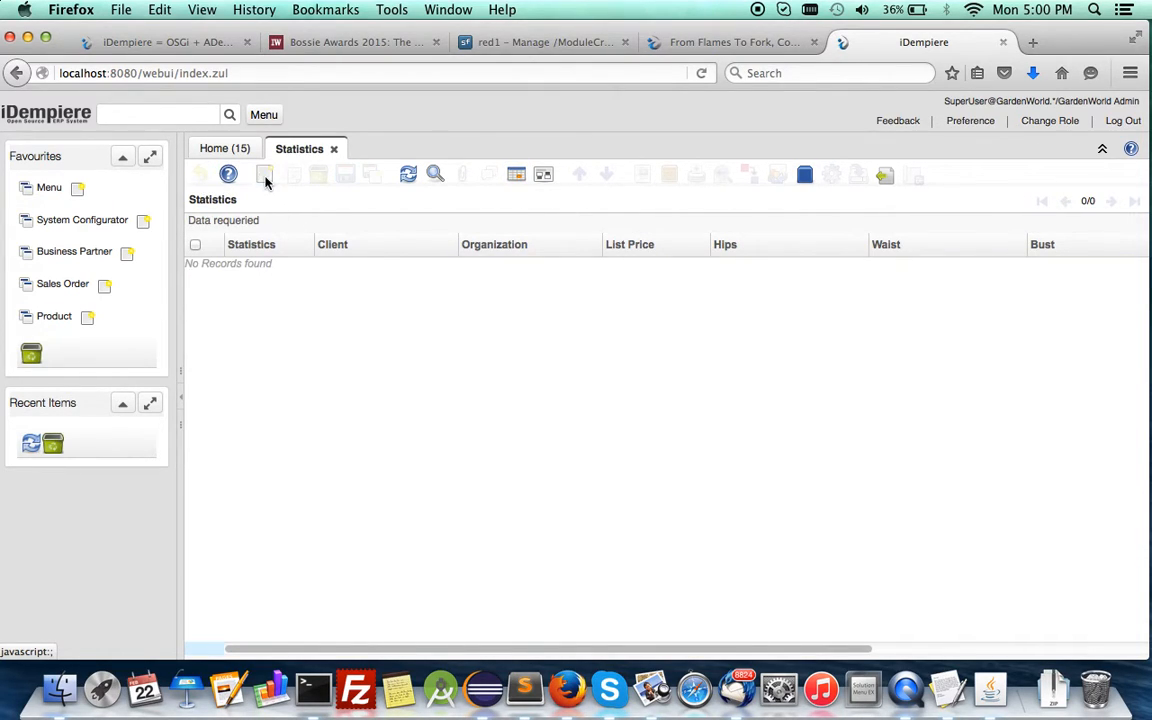
{"action": "left_click", "coordinate": [264, 178]}
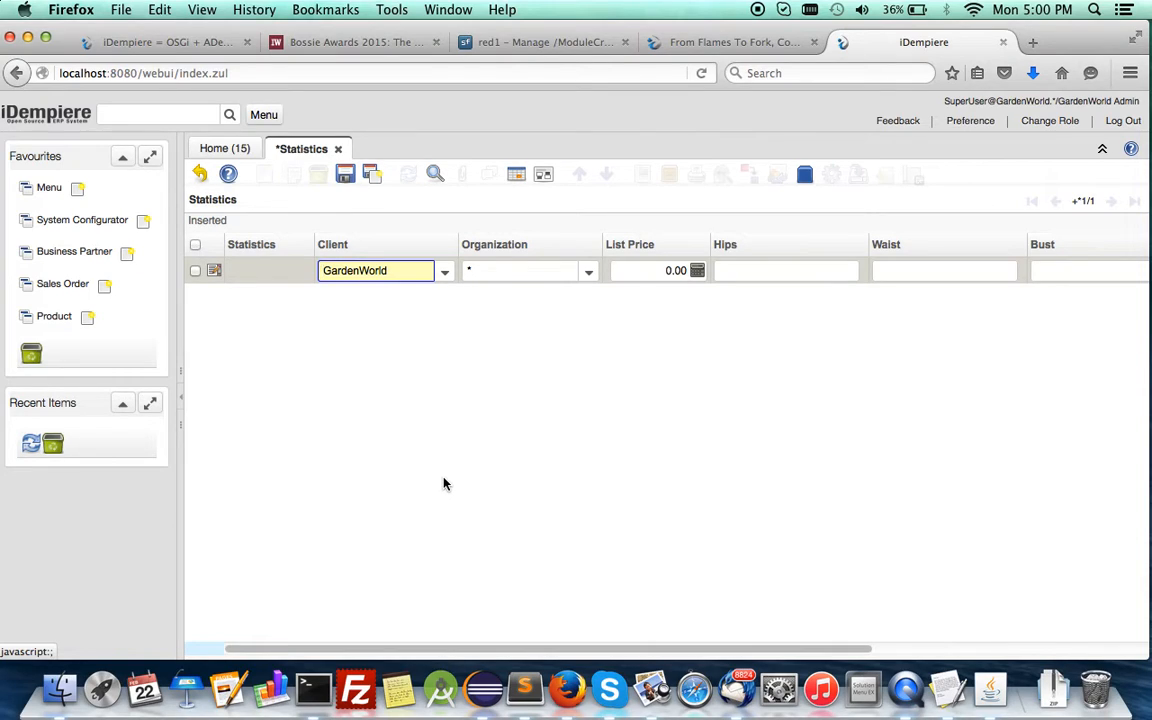
{"action": "key", "text": "Tab"}
{"action": "key", "text": "Tab"}
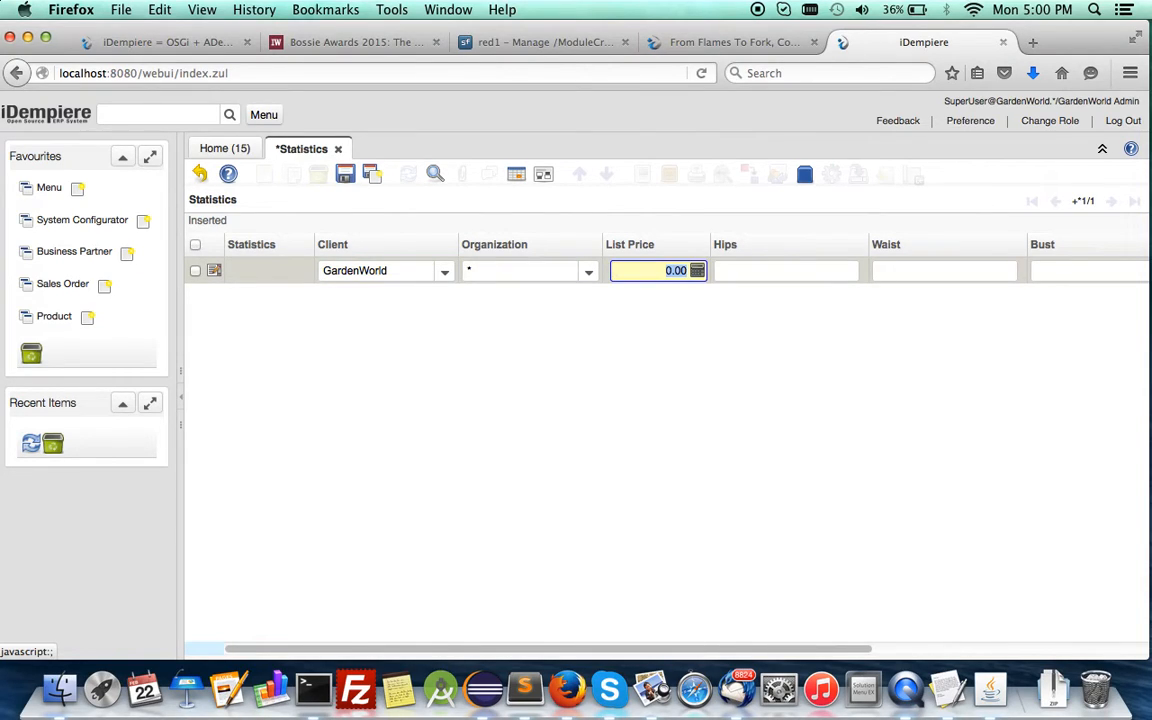
{"action": "type", "text": "122"}
{"action": "key", "text": "Tab"}
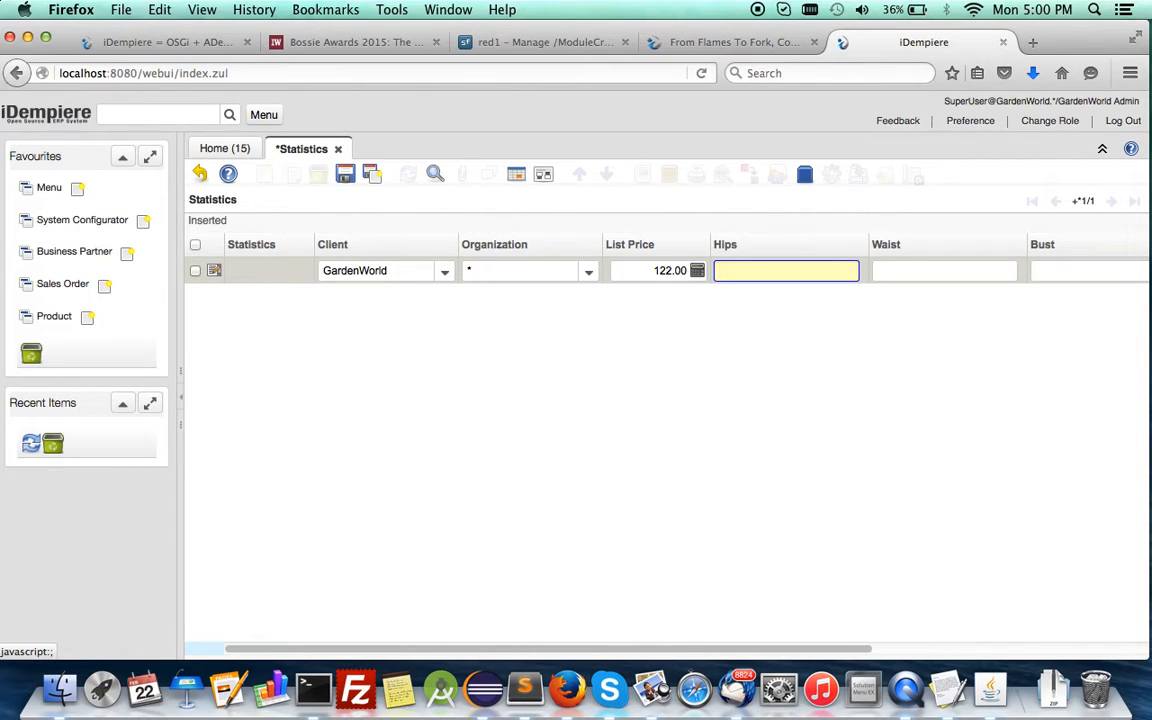
{"action": "type", "text": "33"}
{"action": "key", "text": "Tab"}
{"action": "type", "text": "2"}
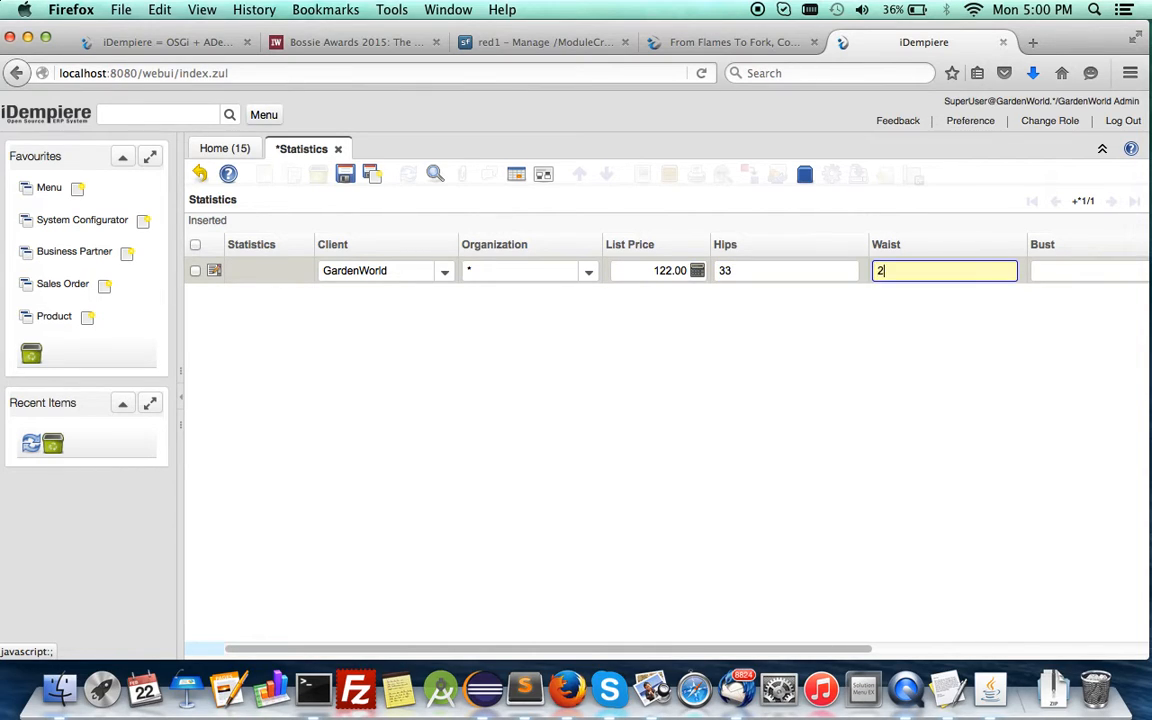
{"action": "key", "text": "Tab"}
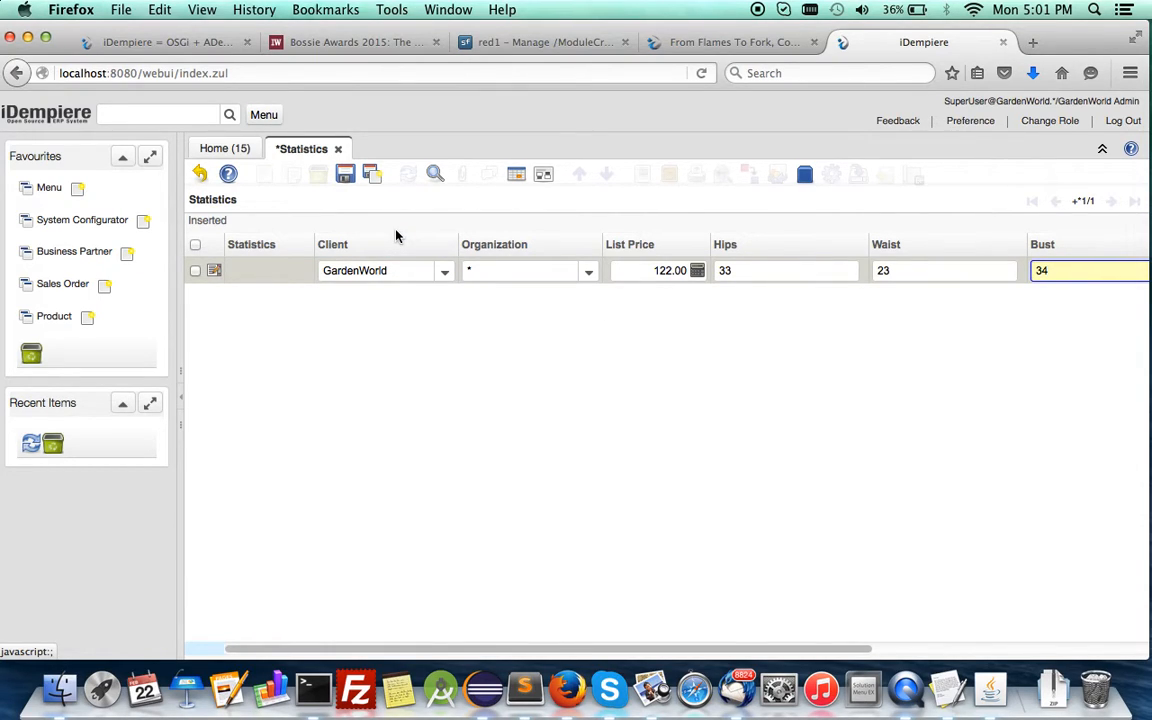
{"action": "key", "text": "alt+s"}
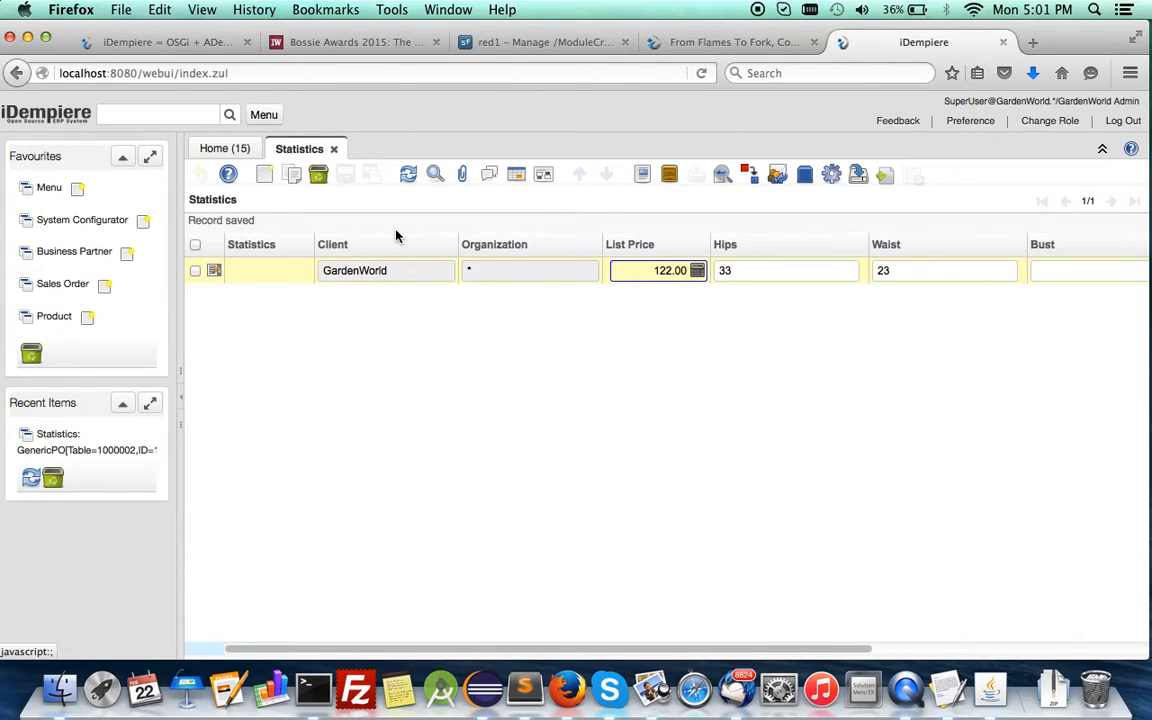
Add and save a second Statistics record with List Price 333, Hips 34, Waist 26 and Bust 36.
{"action": "key", "text": "alt+n"}
{"action": "key", "text": "Tab"}
{"action": "key", "text": "Tab"}
{"action": "type", "text": "33"}
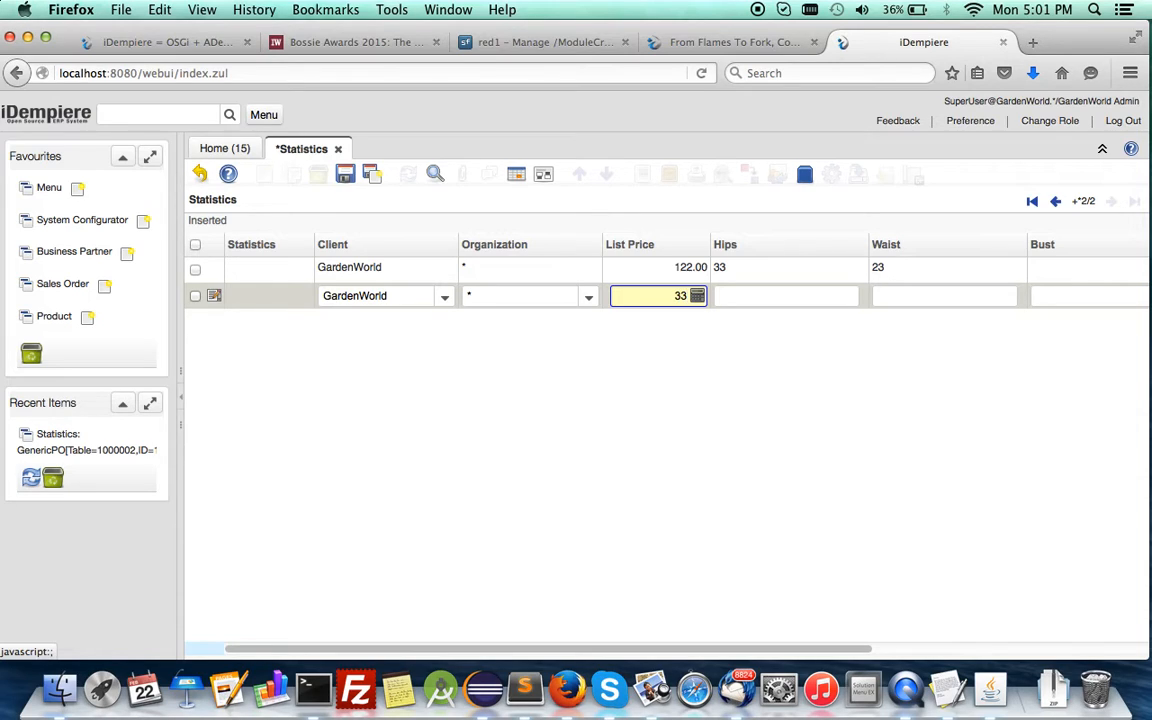
{"action": "key", "text": "Tab"}
{"action": "type", "text": "34"}
{"action": "key", "text": "Tab"}
{"action": "key", "text": "Tab"}
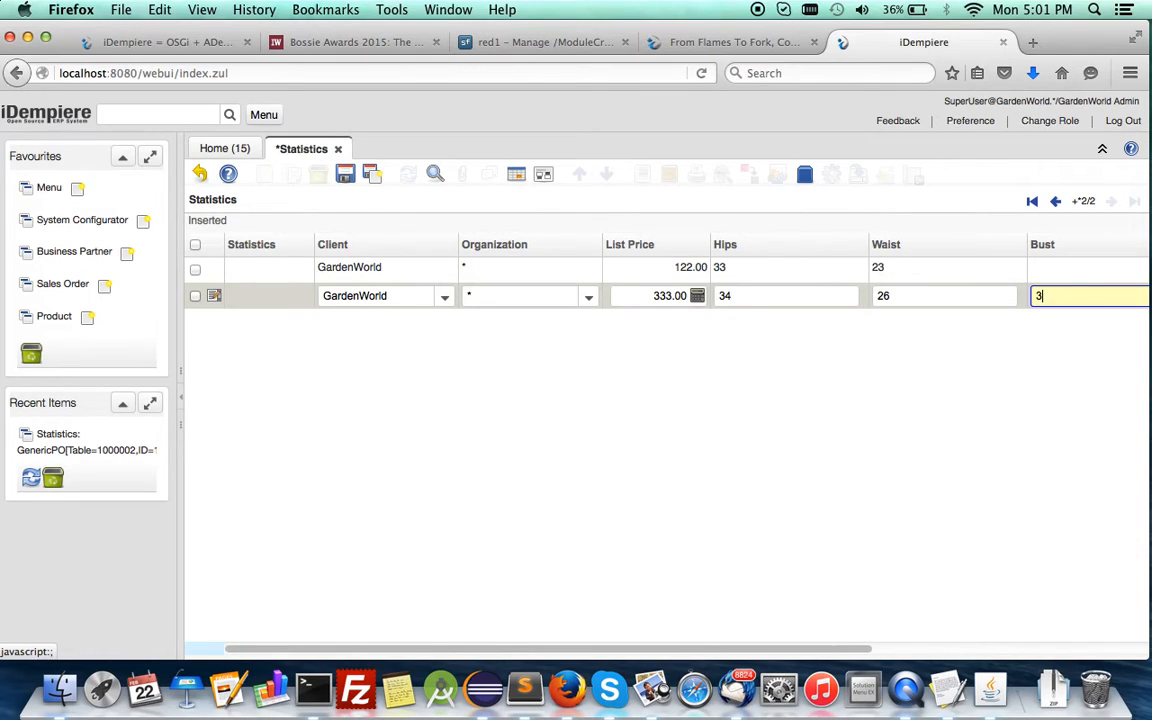
{"action": "key", "text": "Tab"}
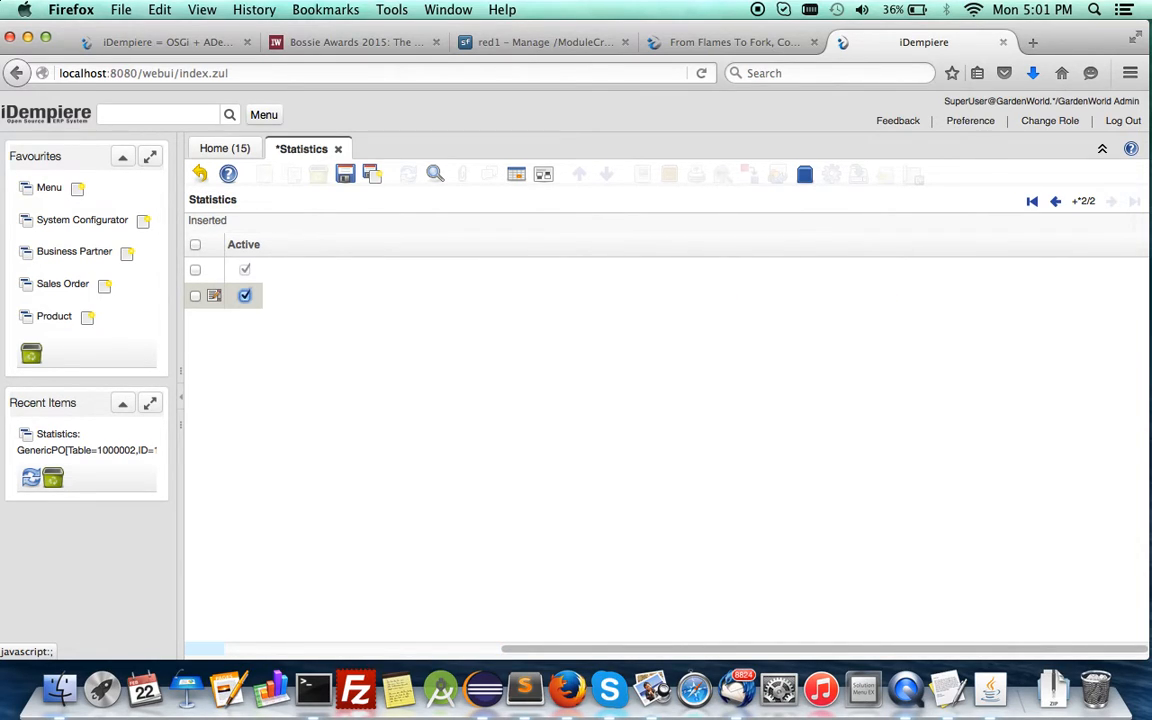
{"action": "left_click", "coordinate": [345, 180]}
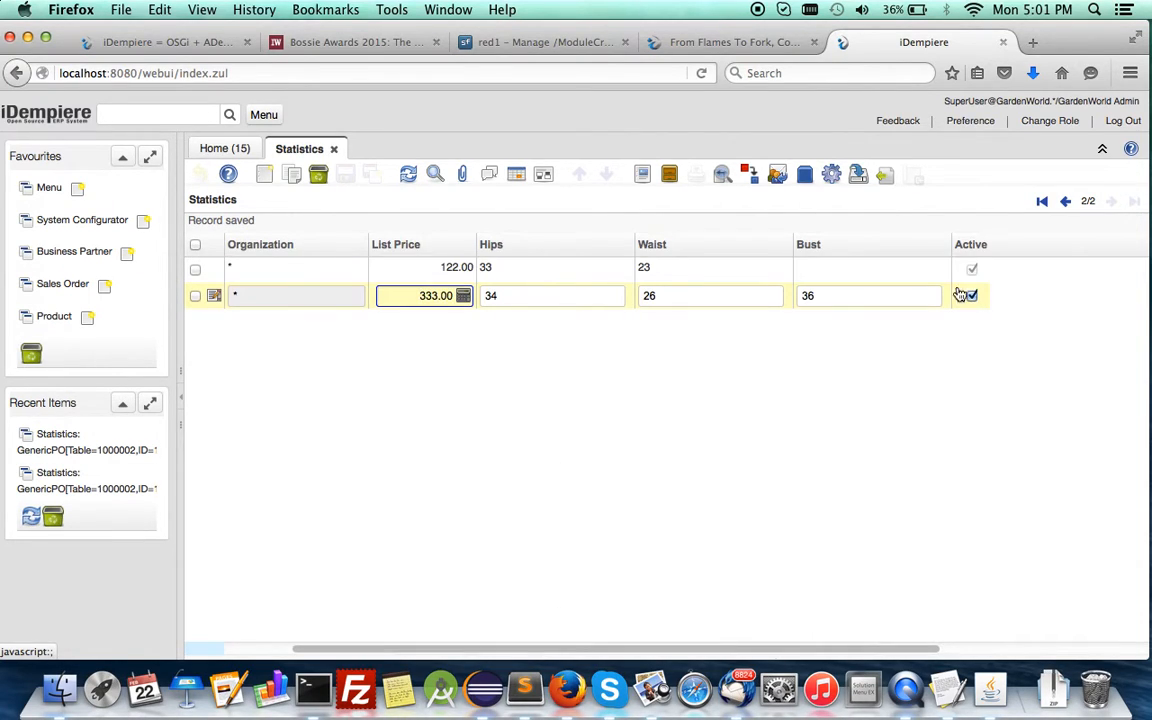
Set Bust to 34 in the first Statistics record and save it.
{"action": "left_click", "coordinate": [887, 271]}
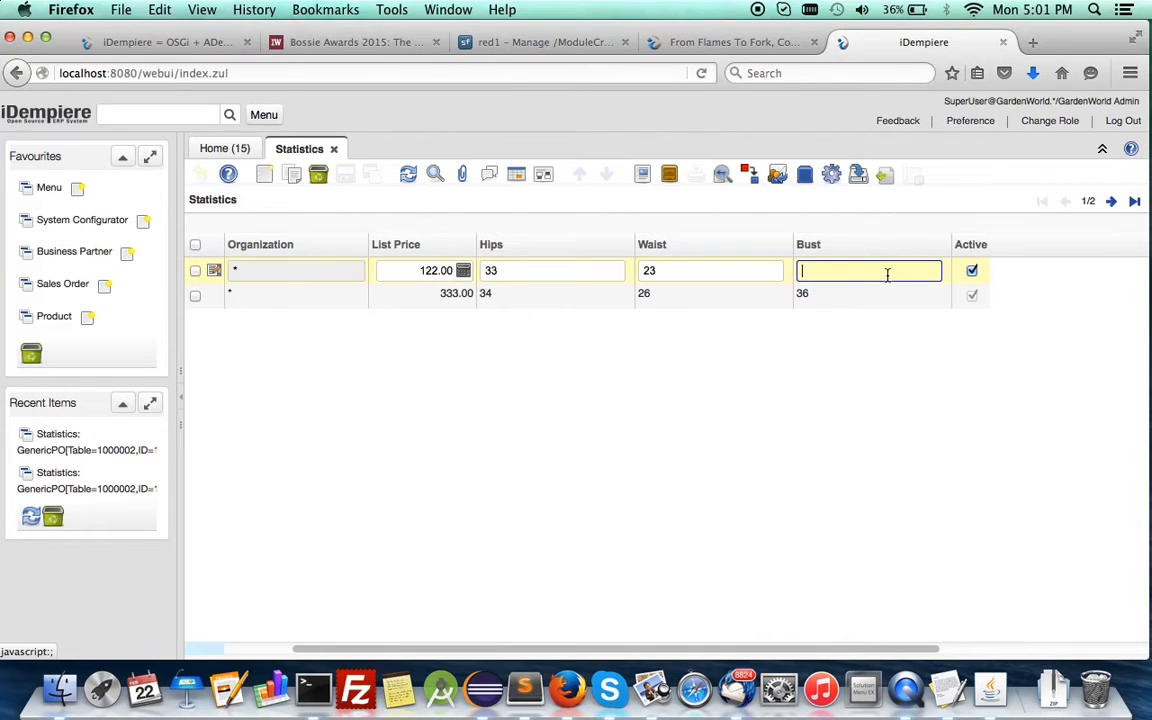
{"action": "type", "text": "34"}
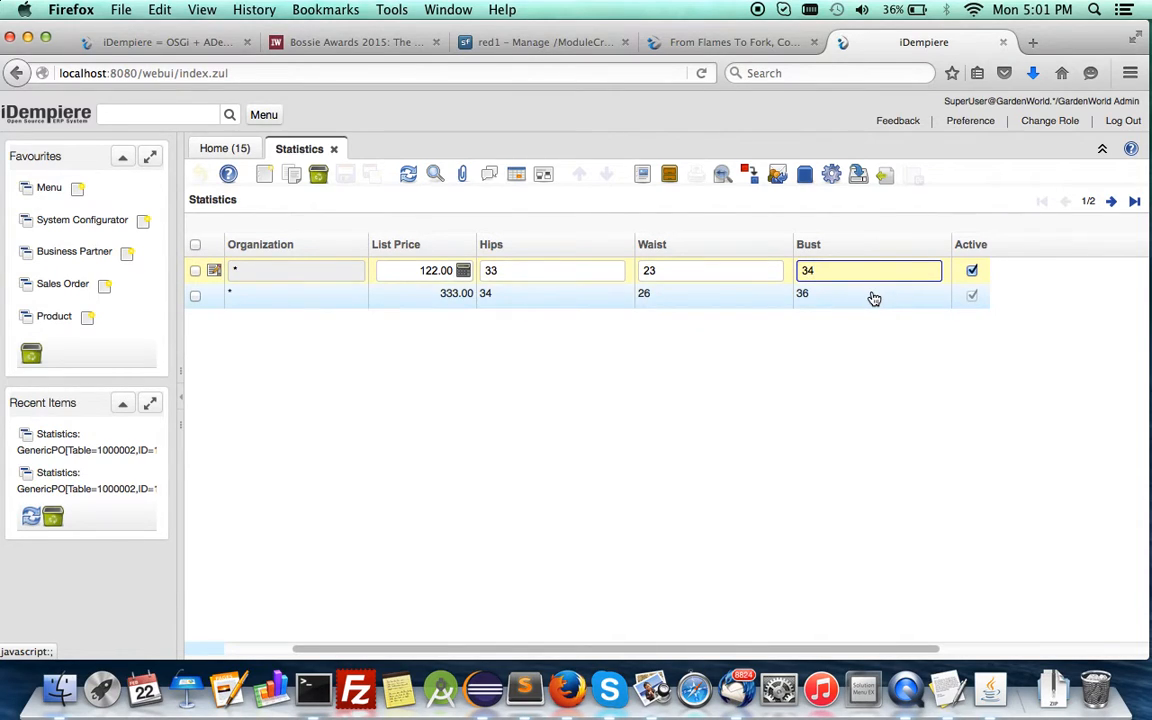
{"action": "key", "text": "Tab"}
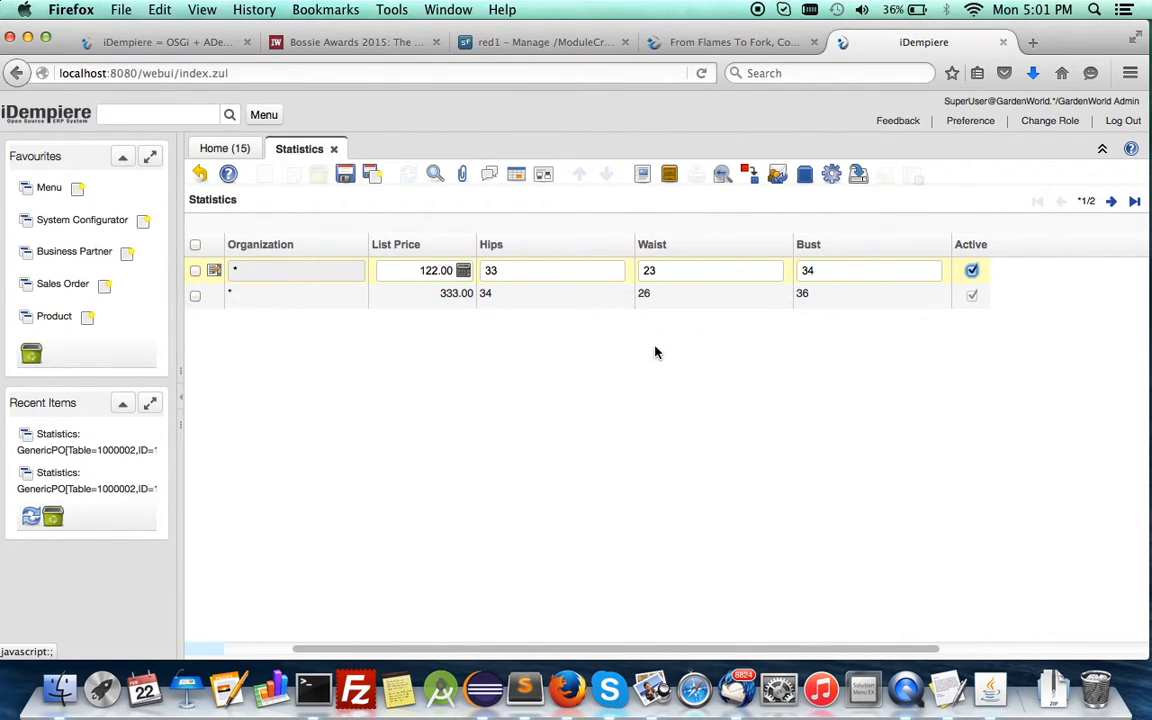
{"action": "key", "text": "alt+s"}
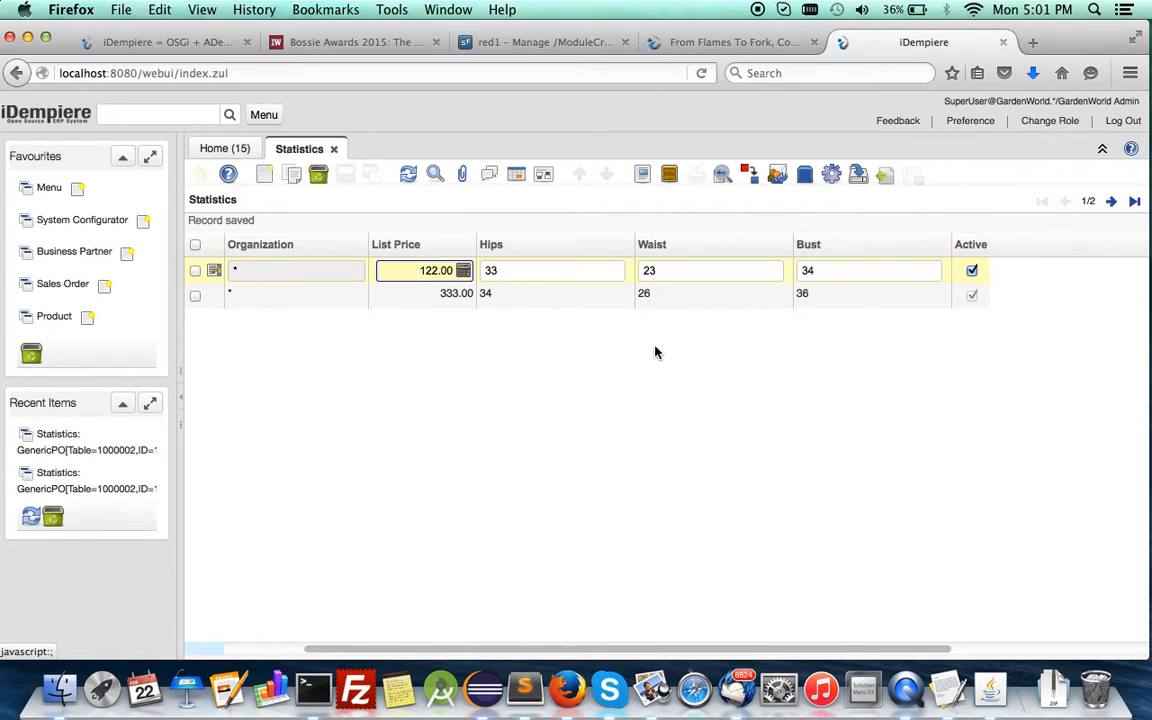
Generate a report of all the Statistics records using the Statistics print format.
{"action": "left_click", "coordinate": [617, 302]}
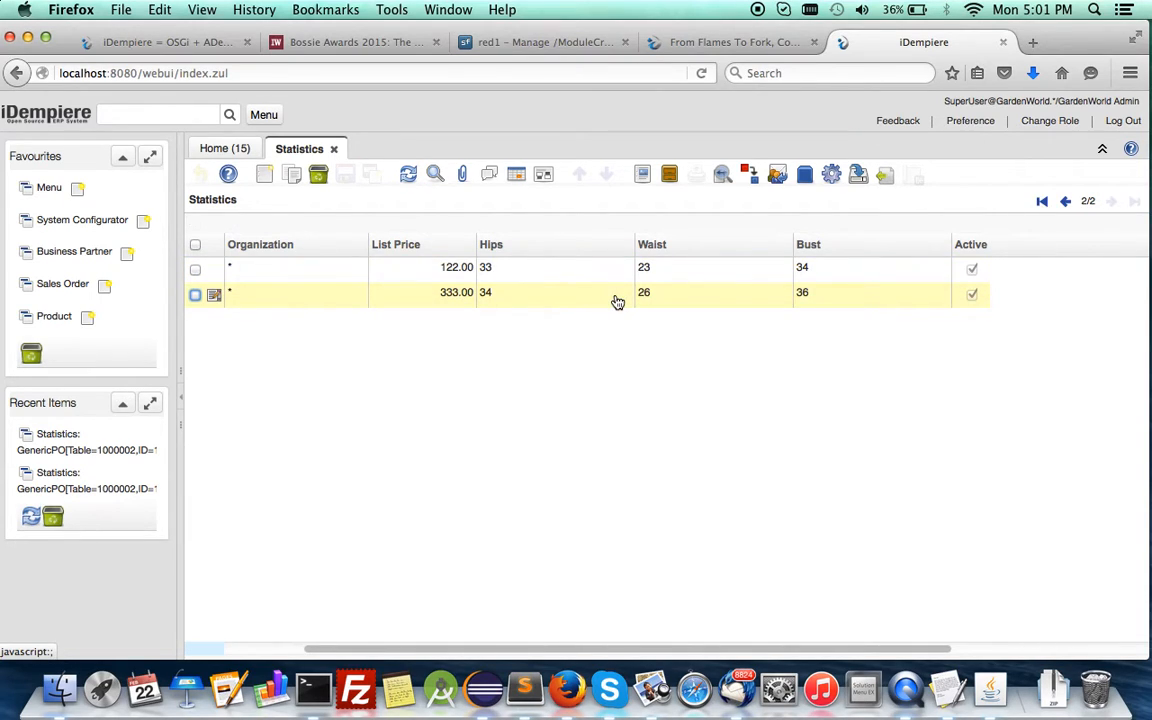
{"action": "left_click", "coordinate": [643, 176]}
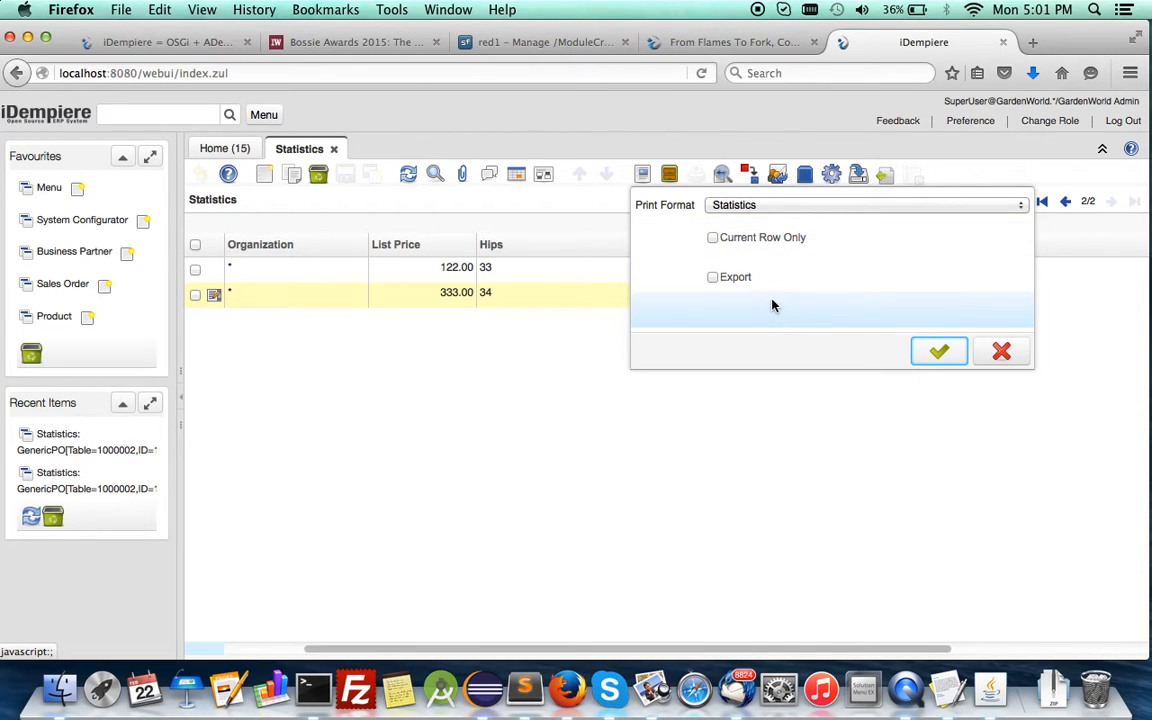
{"action": "left_click", "coordinate": [800, 207]}
{"action": "left_click", "coordinate": [800, 218]}
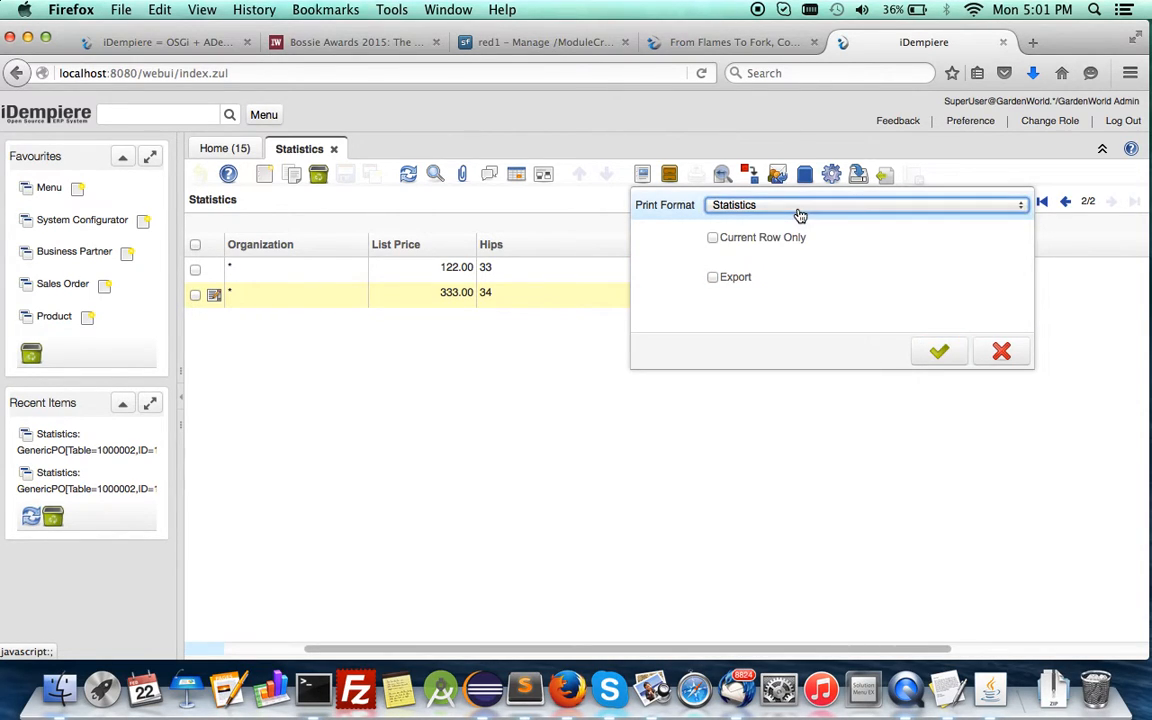
{"action": "left_click", "coordinate": [938, 354]}
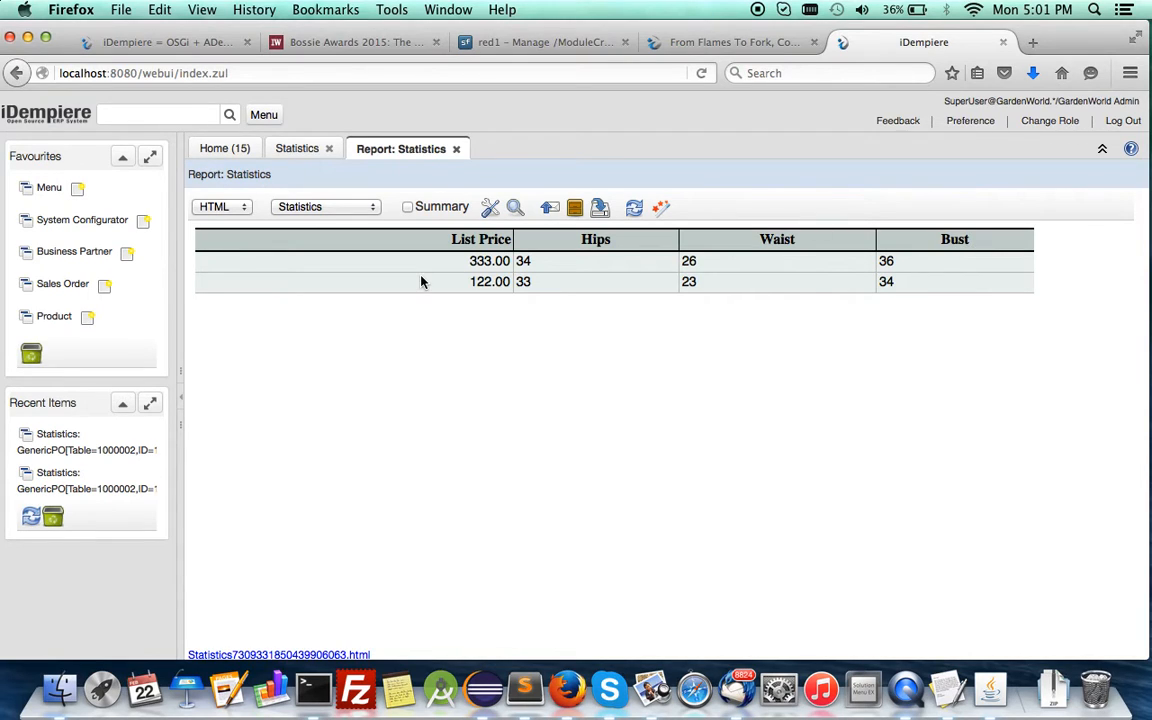
Reorder the report's print format columns to Bust, Hips, Waist, List Price, save it, and refresh the report.
{"action": "left_click", "coordinate": [489, 208]}
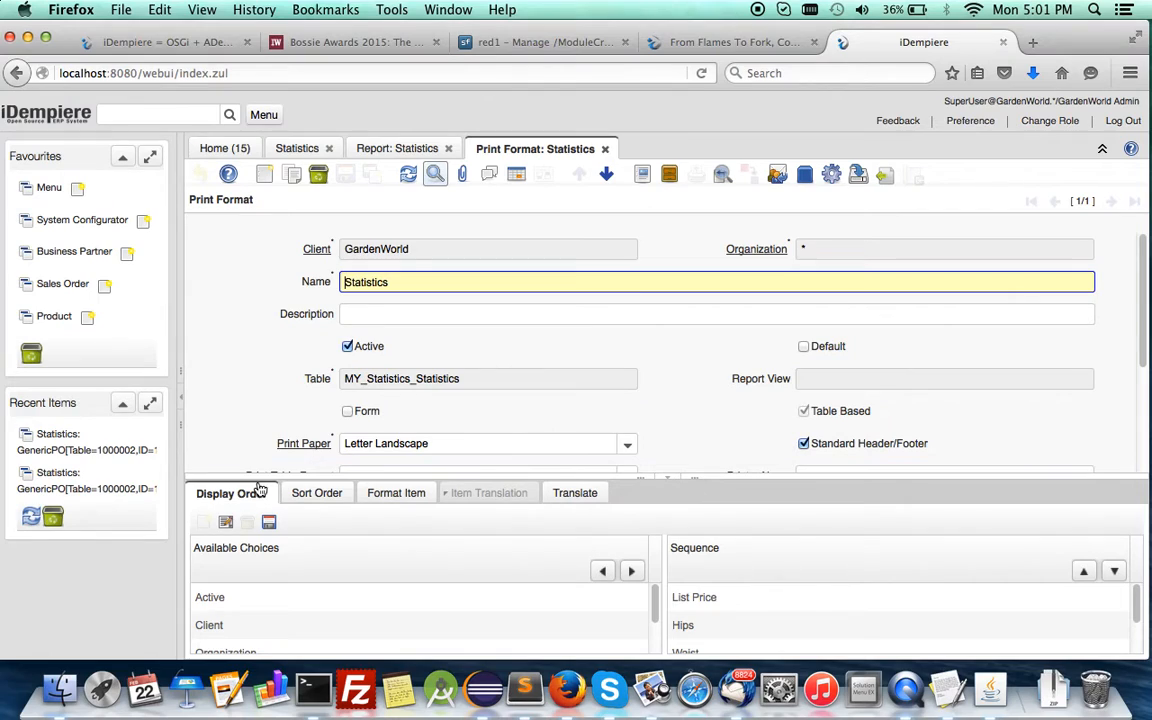
{"action": "left_click_drag", "start_coordinate": [256, 480], "coordinate": [270, 382]}
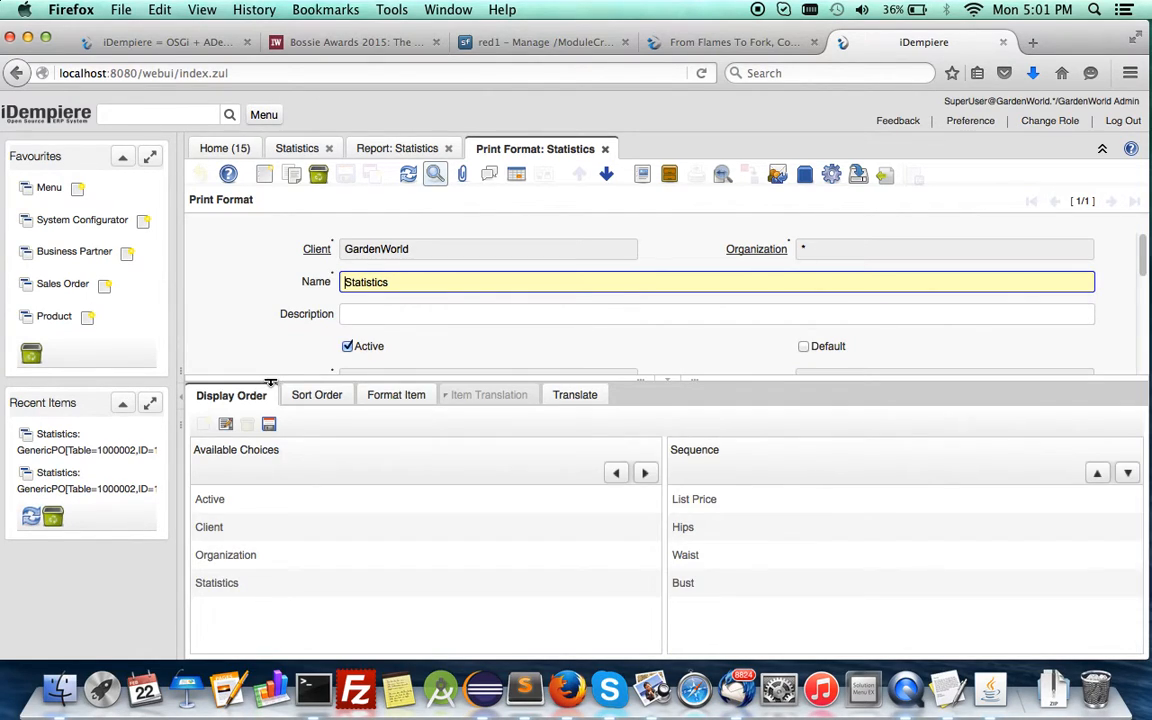
{"action": "mouse_move", "coordinate": [710, 592]}
{"action": "left_mouse_down"}
{"action": "mouse_move", "coordinate": [697, 586]}
{"action": "mouse_move", "coordinate": [728, 548]}
{"action": "mouse_move", "coordinate": [720, 530]}
{"action": "mouse_move", "coordinate": [716, 604]}
{"action": "left_mouse_up"}
{"action": "left_click_drag", "start_coordinate": [684, 507], "coordinate": [683, 594]}
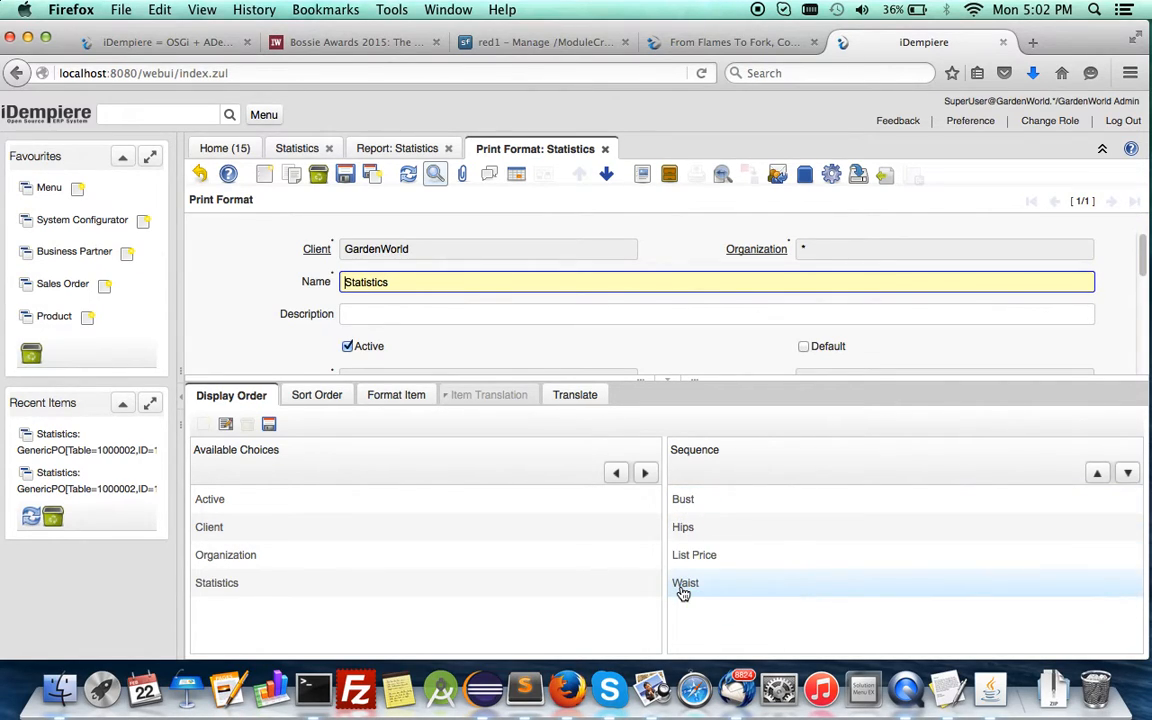
{"action": "left_click", "coordinate": [1128, 474]}
{"action": "left_click", "coordinate": [345, 175]}
{"action": "left_click", "coordinate": [375, 150]}
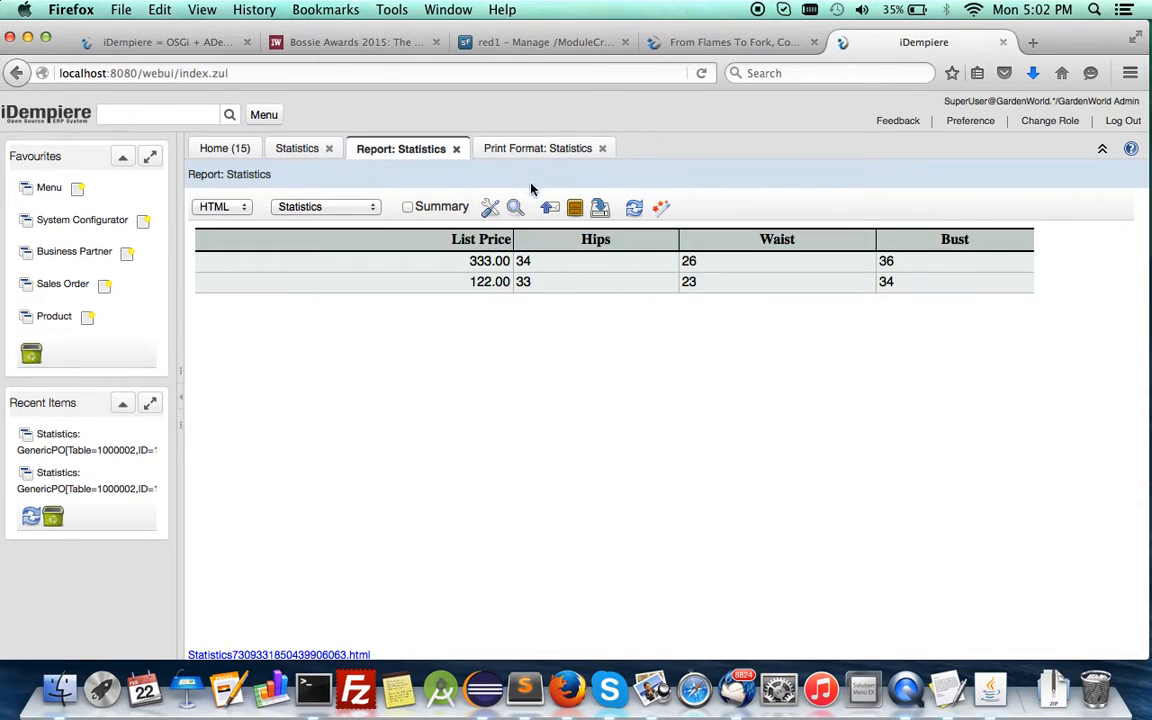
{"action": "left_click", "coordinate": [635, 210]}
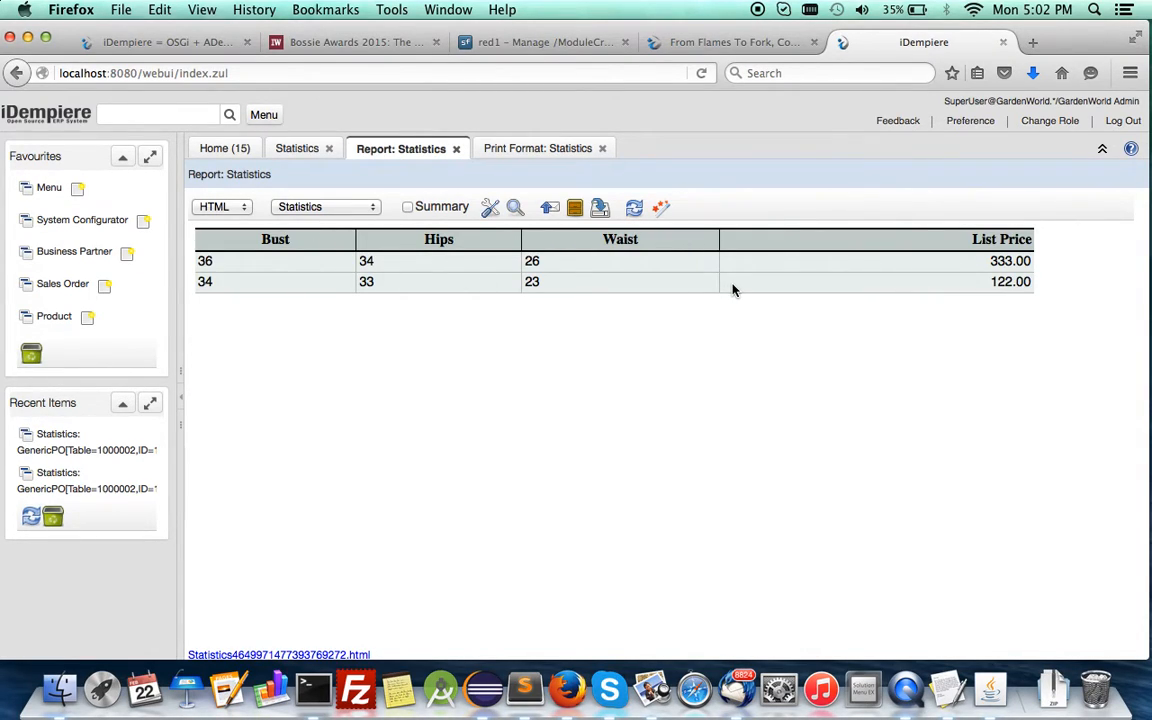
Check which file types the Statistics report can be exported to, and cancel the export.
{"action": "left_click", "coordinate": [600, 209]}
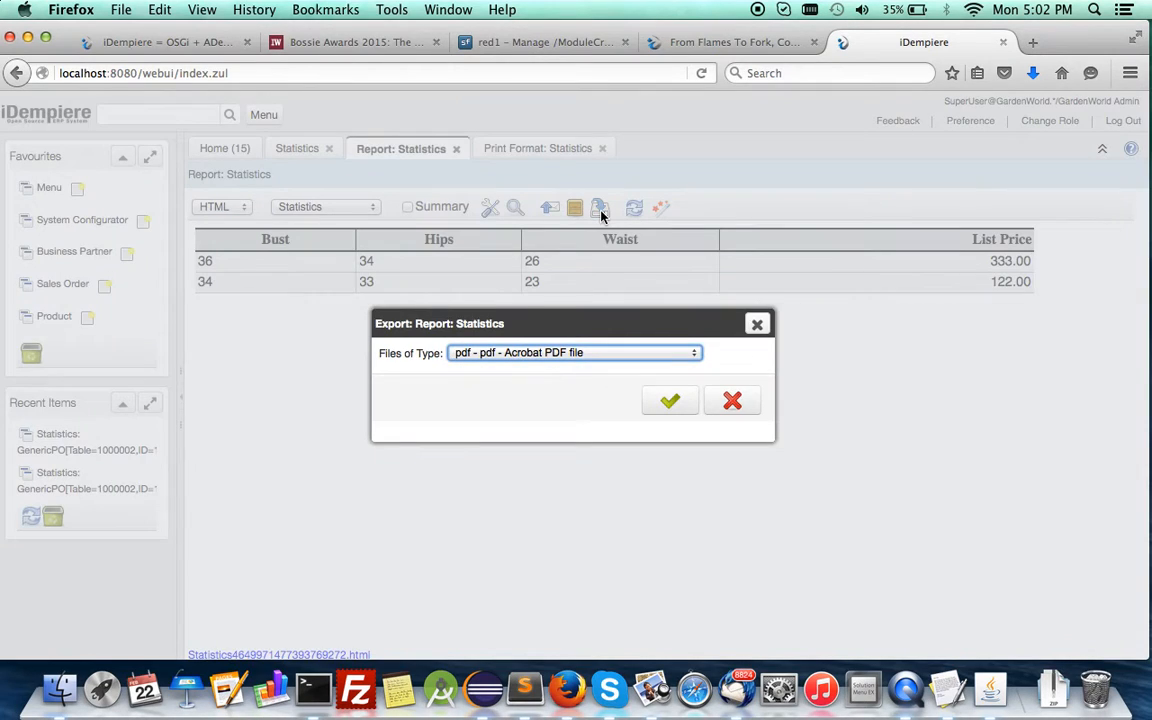
{"action": "left_click", "coordinate": [583, 354]}
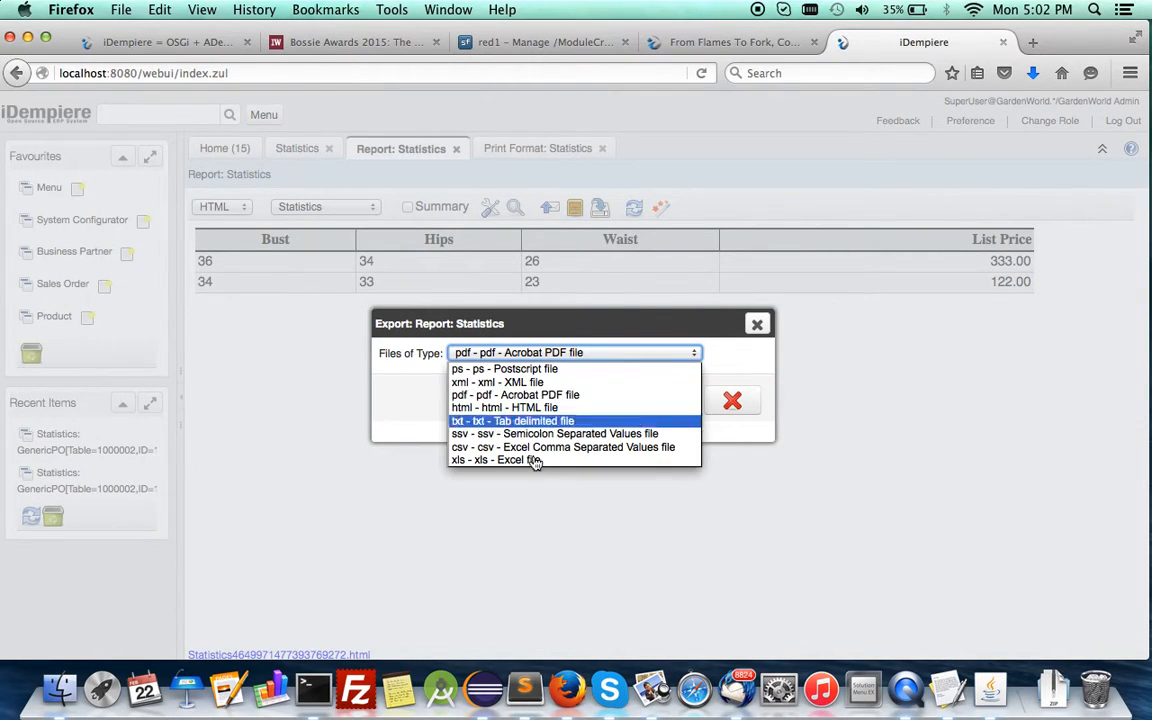
{"action": "left_click", "coordinate": [733, 401]}
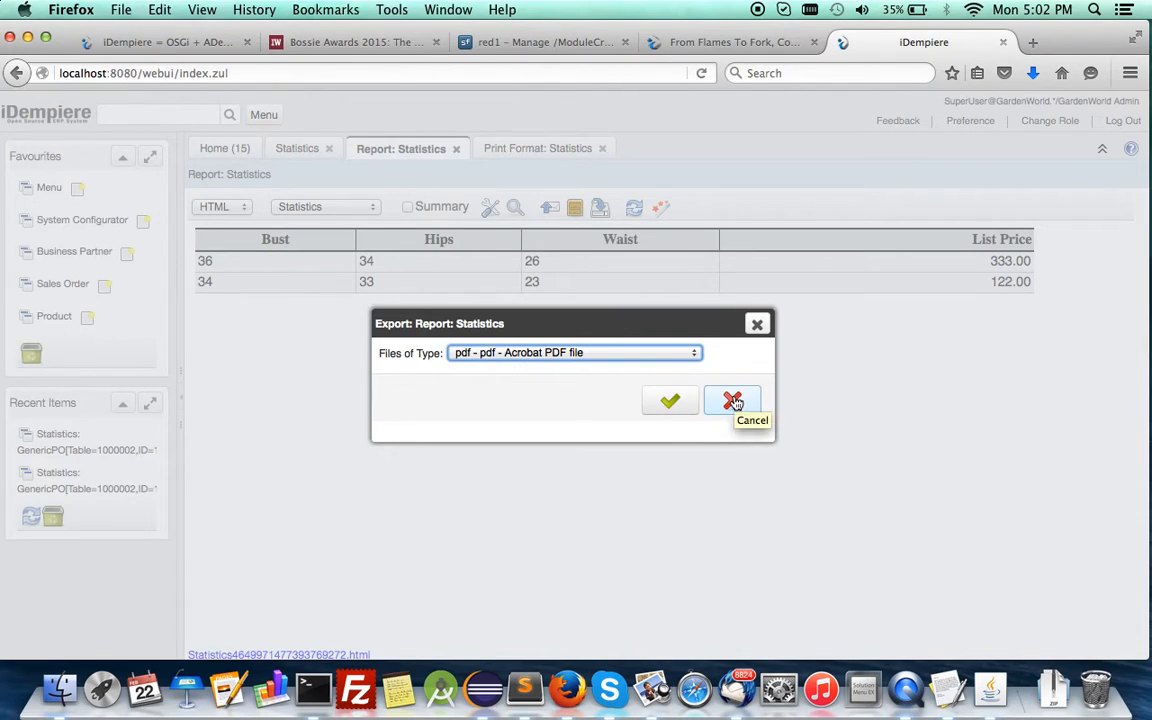
{"action": "left_click", "coordinate": [733, 401]}
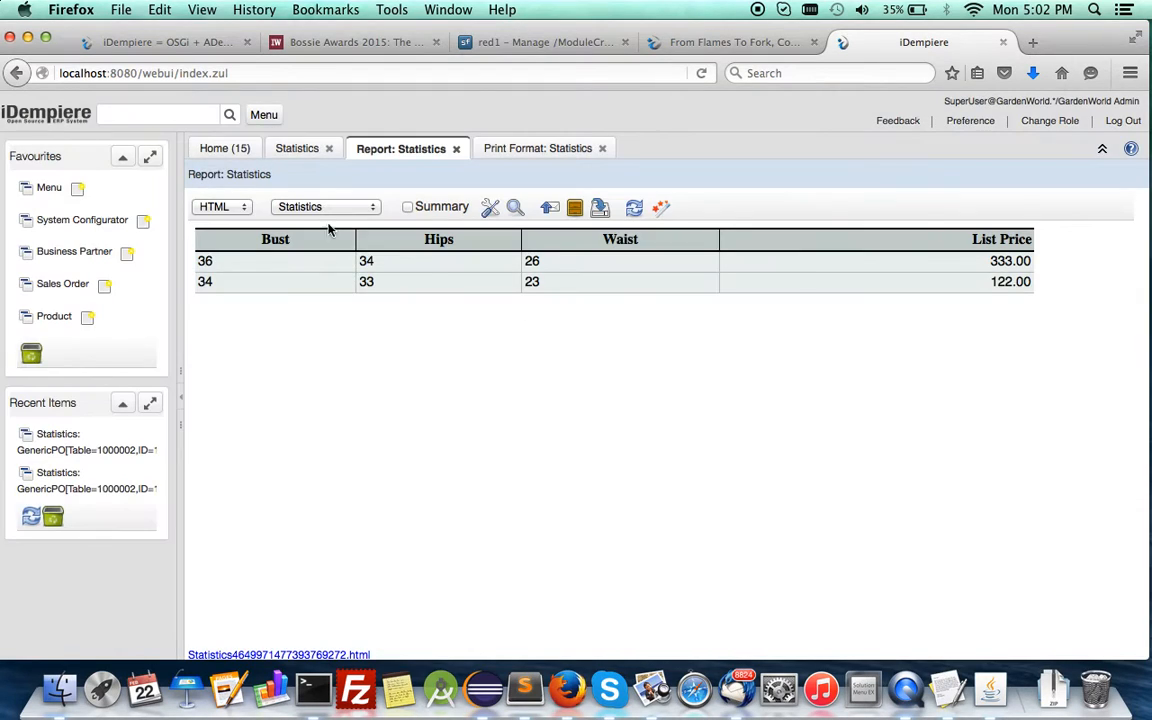
Change the Statistics report's output format to PDF.
{"action": "left_click", "coordinate": [203, 210]}
{"action": "left_click", "coordinate": [211, 238]}
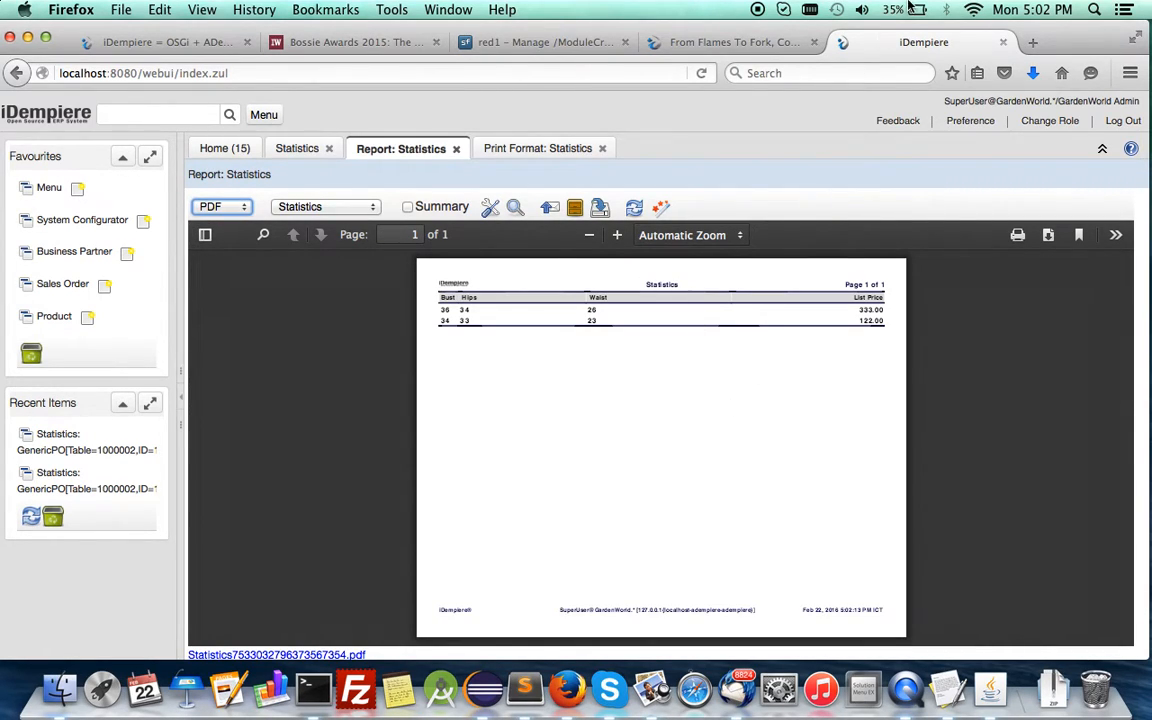
Open the Module Creator forum topic and read its latest post about the ColumnSet field.
{"action": "left_click", "coordinate": [744, 44]}
{"action": "scroll", "coordinate": [677, 273], "scroll_direction": "down", "scroll_amount": 3}
{"action": "scroll", "coordinate": [677, 273], "scroll_direction": "up", "scroll_amount": 3}
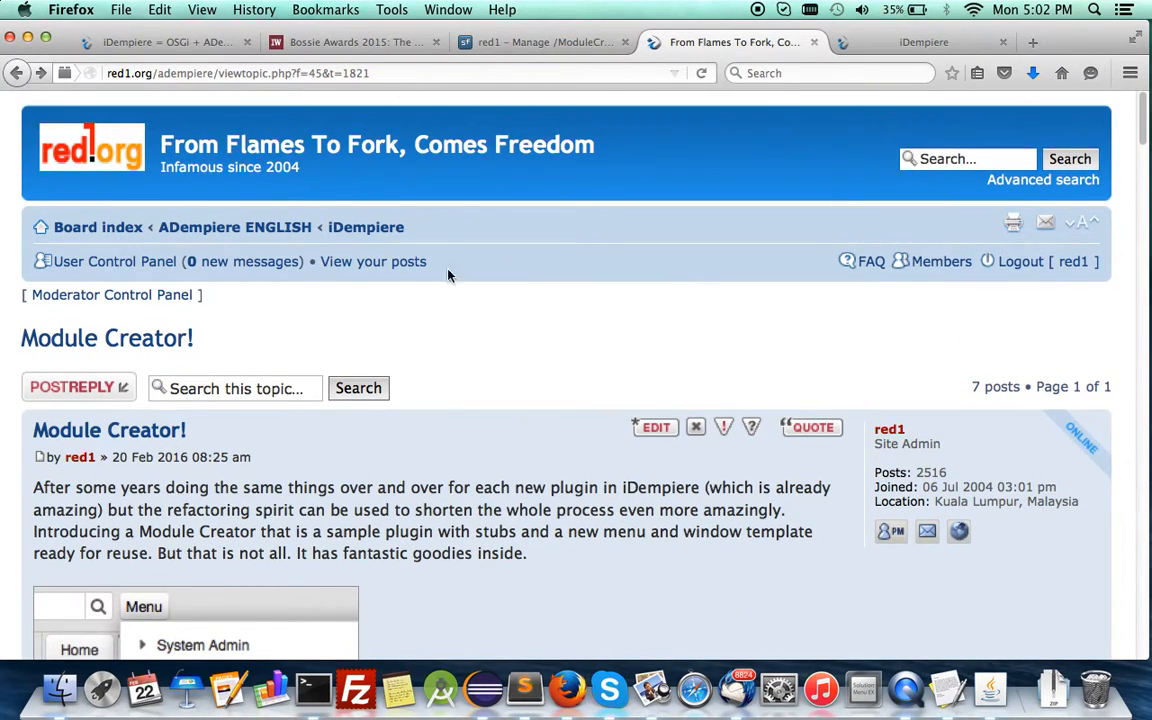
{"action": "scroll", "coordinate": [525, 457], "scroll_direction": "down", "scroll_amount": 15}
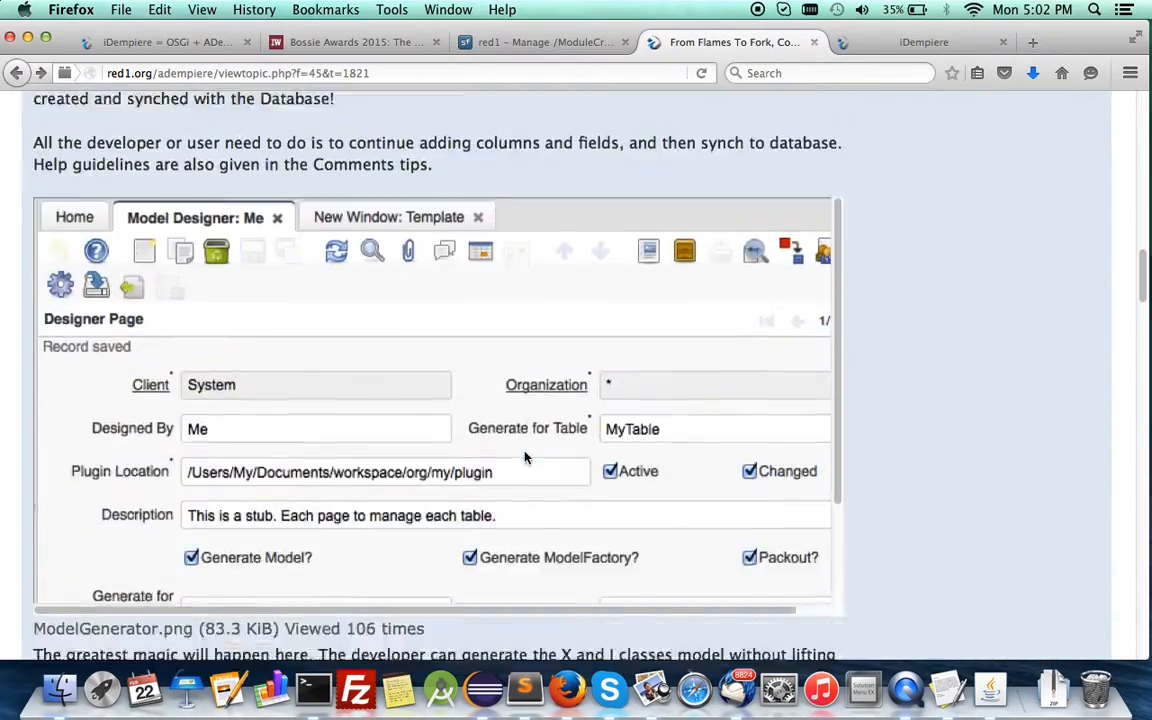
{"action": "scroll", "coordinate": [525, 457], "scroll_direction": "down", "scroll_amount": 20}
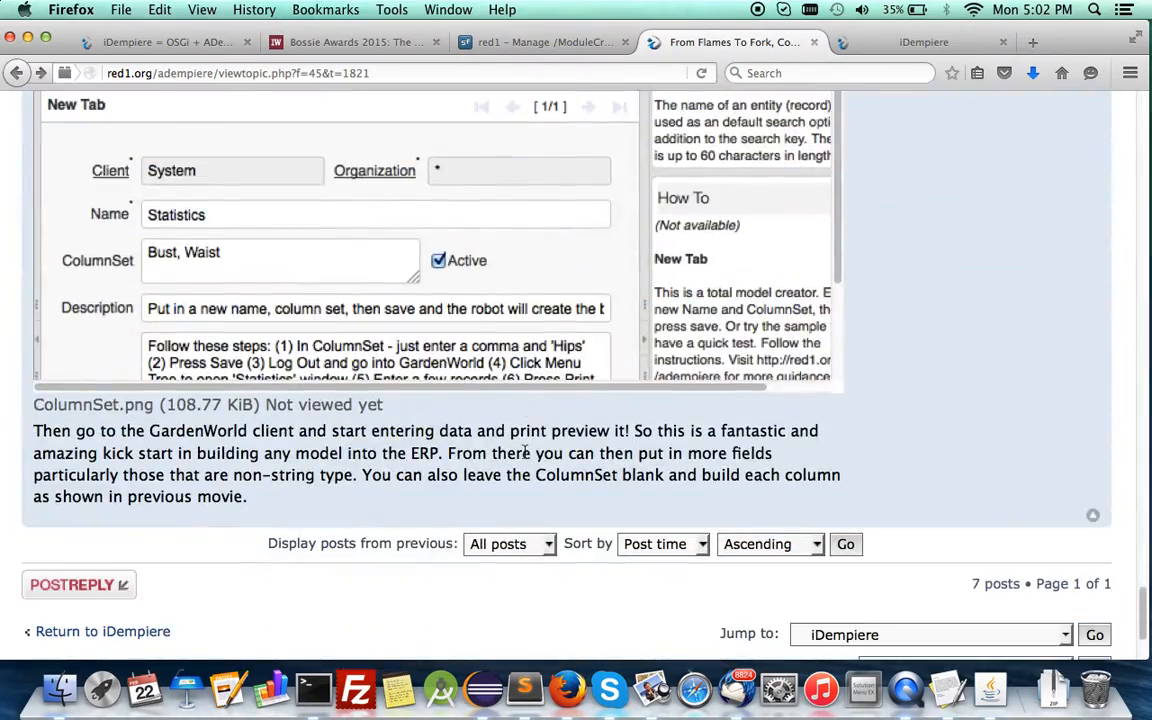
{"action": "scroll", "coordinate": [521, 440], "scroll_direction": "up", "scroll_amount": 5}
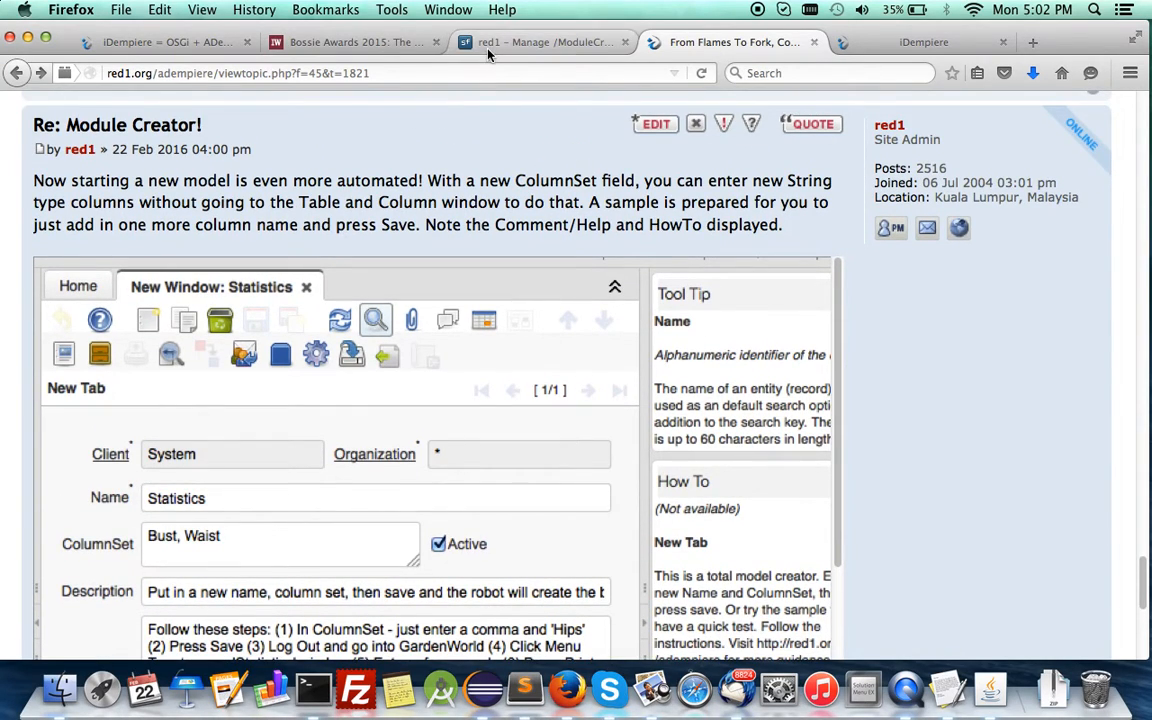
Delete org.my.erp_2.1.0.201602221500.jar from the SourceForge ModuleCreator folder, confirming with the word DELETE.
{"action": "left_click", "coordinate": [438, 43]}
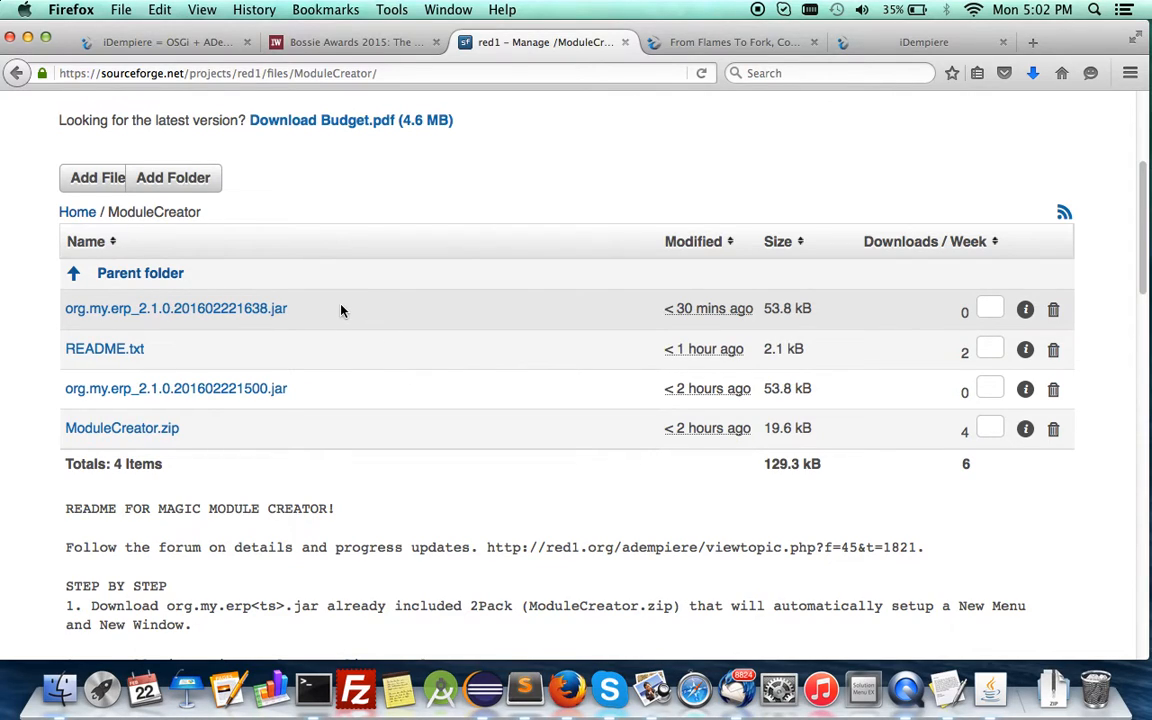
{"action": "left_click", "coordinate": [1053, 390]}
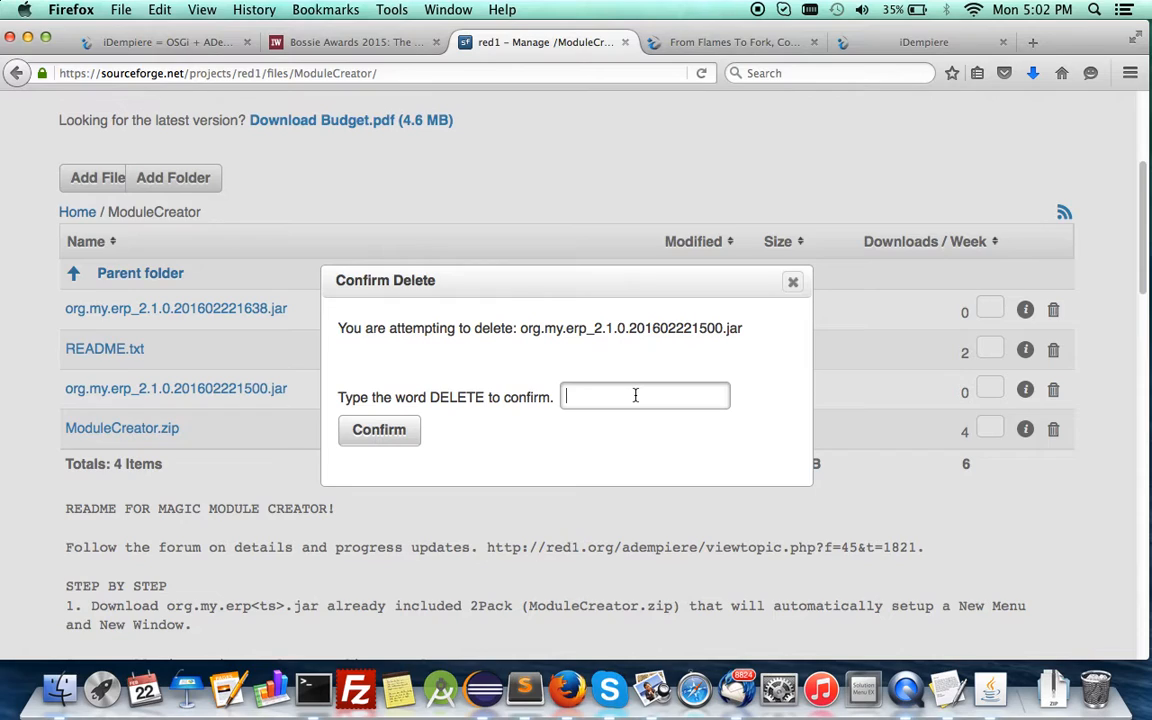
{"action": "type", "text": "DE"}
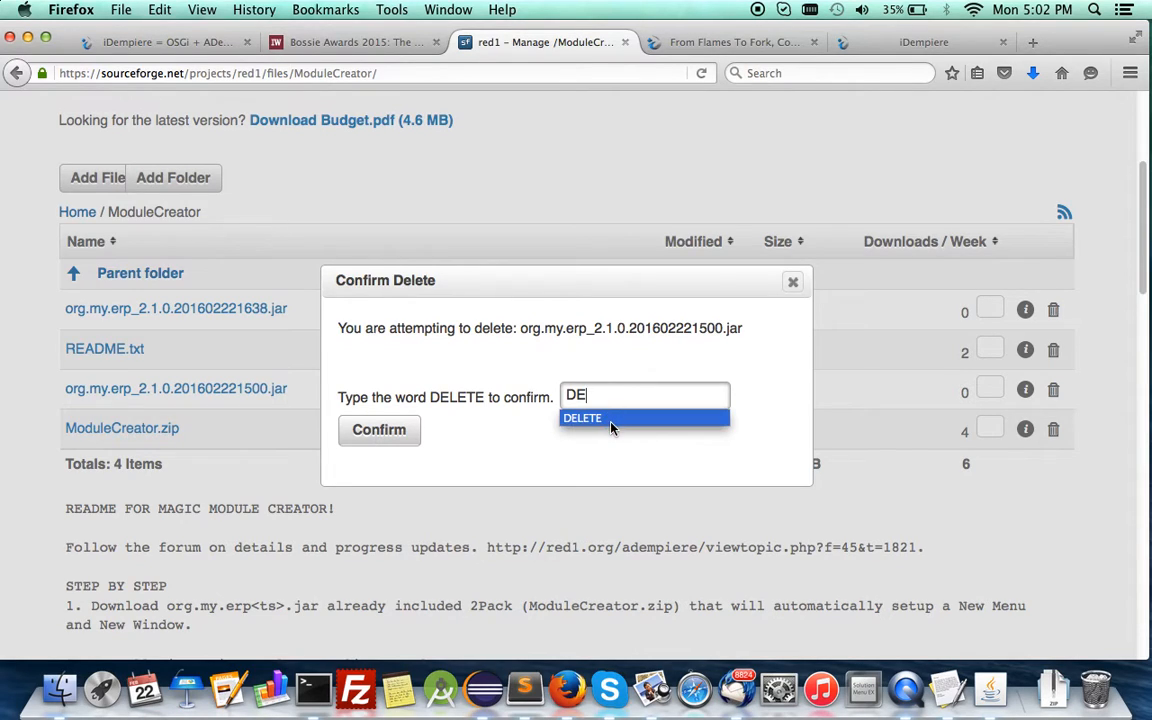
{"action": "left_click", "coordinate": [609, 416]}
{"action": "left_click", "coordinate": [413, 433]}
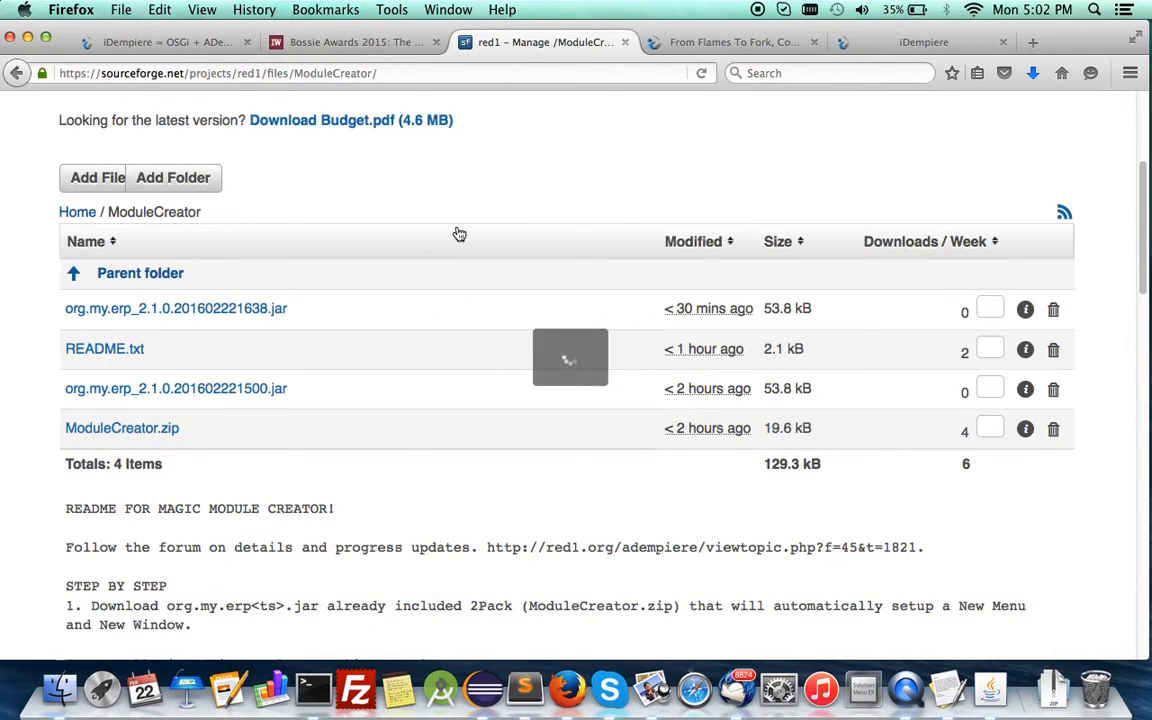
Switch to Eclipse, select the org.my.erp project, and return to Firefox.
{"action": "left_click", "coordinate": [483, 690]}
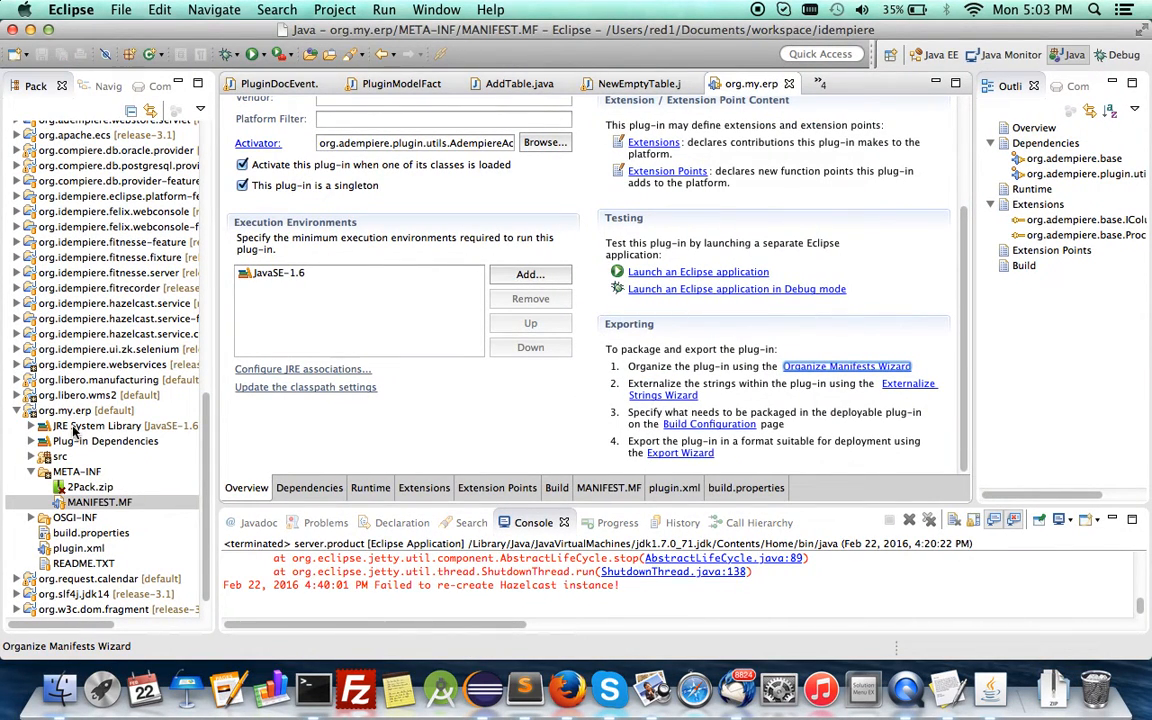
{"action": "left_click", "coordinate": [68, 411]}
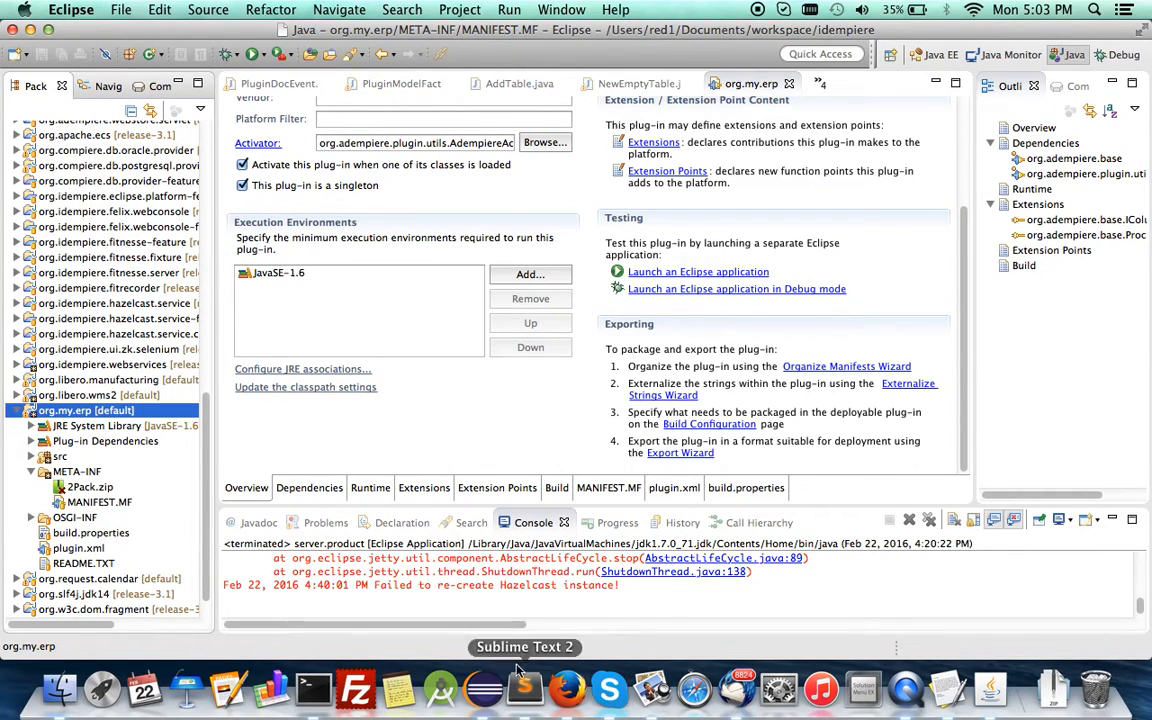
{"action": "left_click", "coordinate": [568, 688]}
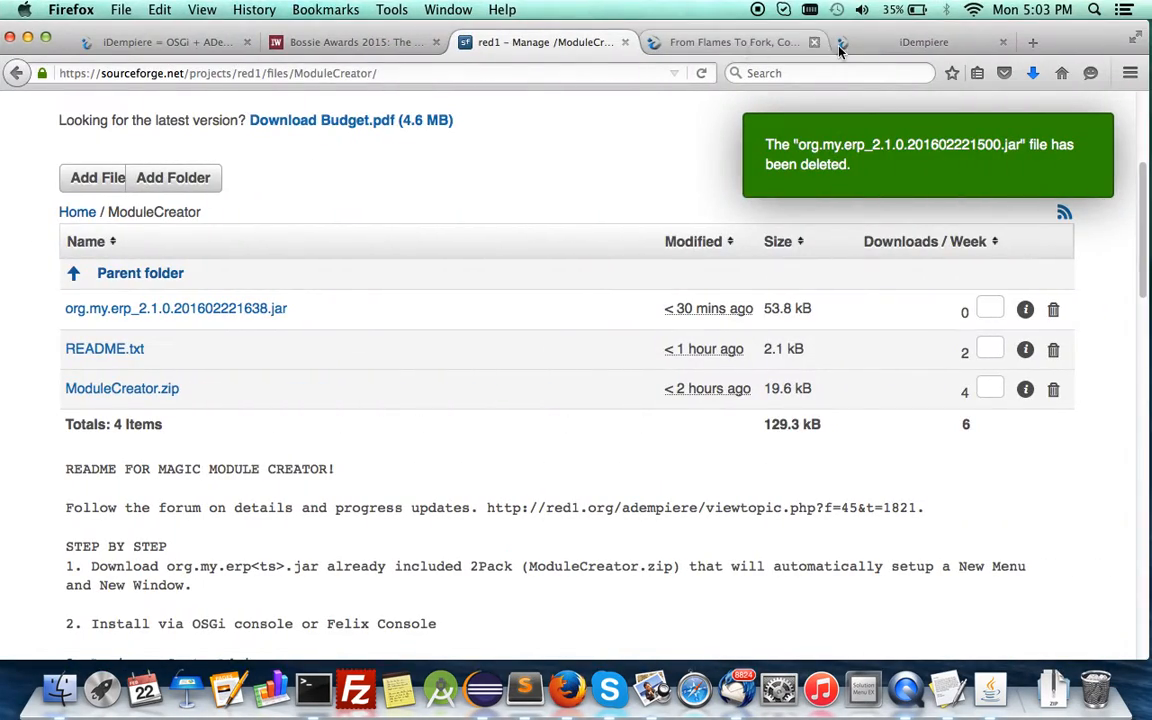
Find the source code link in the Module Creator forum topic and open the org.my.erp Bitbucket repository.
{"action": "left_click", "coordinate": [718, 48]}
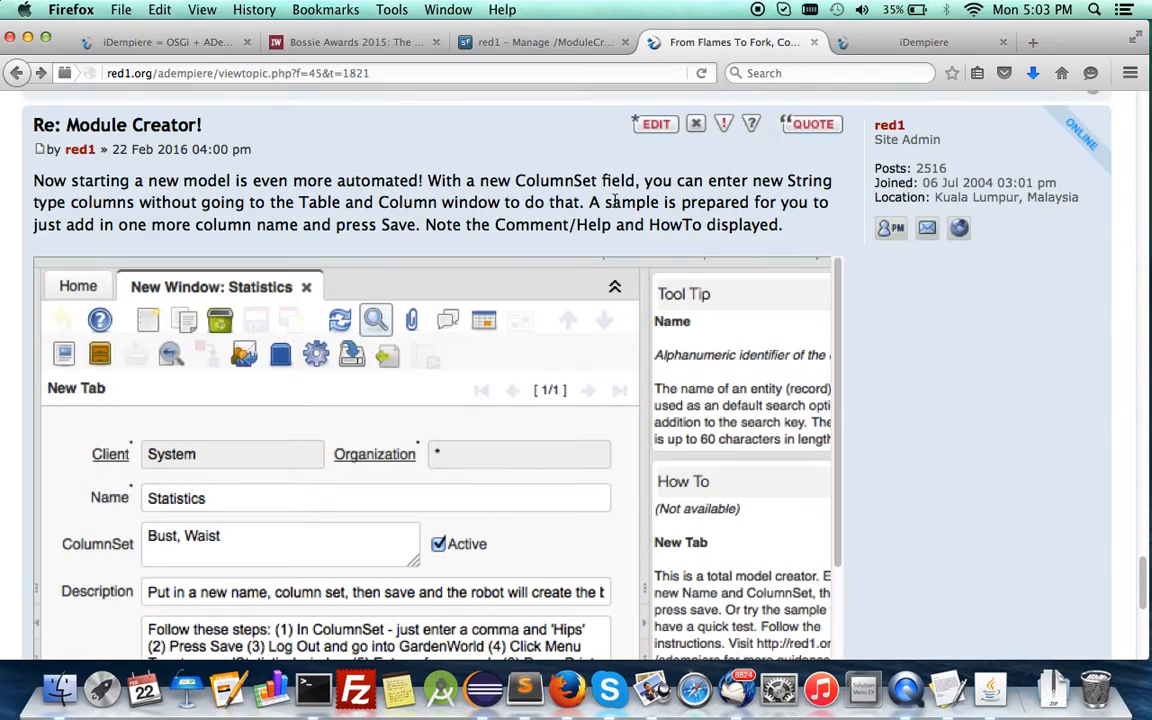
{"action": "scroll", "coordinate": [603, 261], "scroll_direction": "down", "scroll_amount": 5}
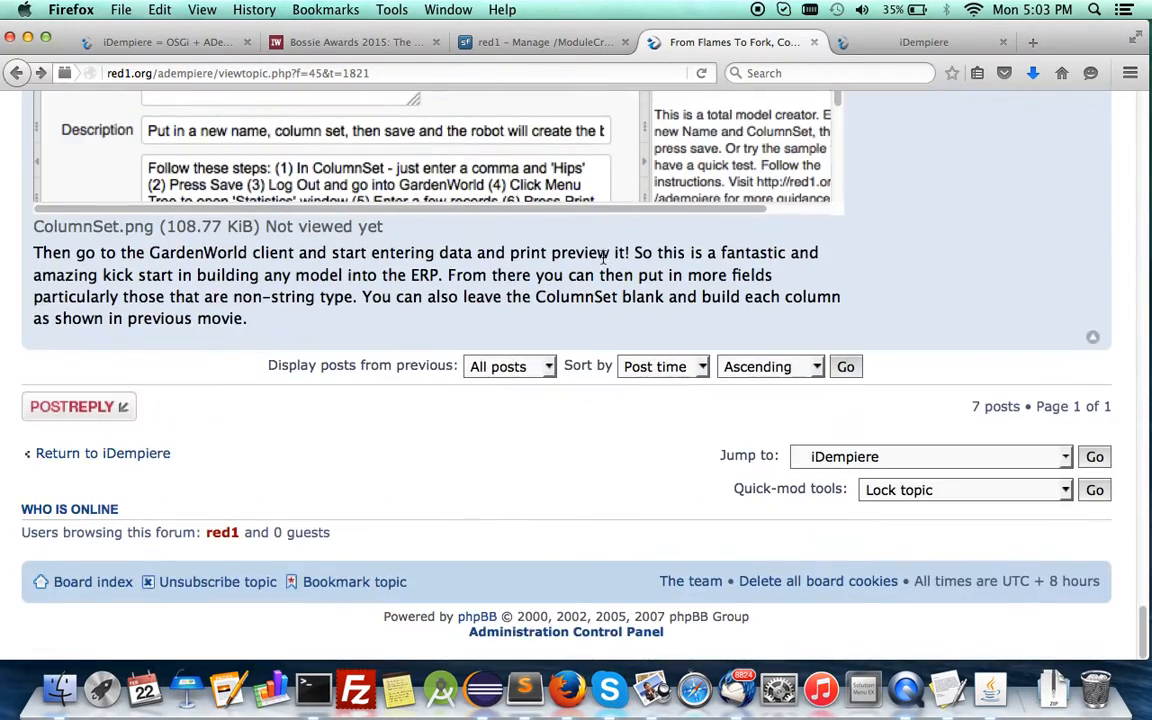
{"action": "scroll", "coordinate": [603, 260], "scroll_direction": "up", "scroll_amount": 15}
{"action": "scroll", "coordinate": [603, 261], "scroll_direction": "down", "scroll_amount": 3}
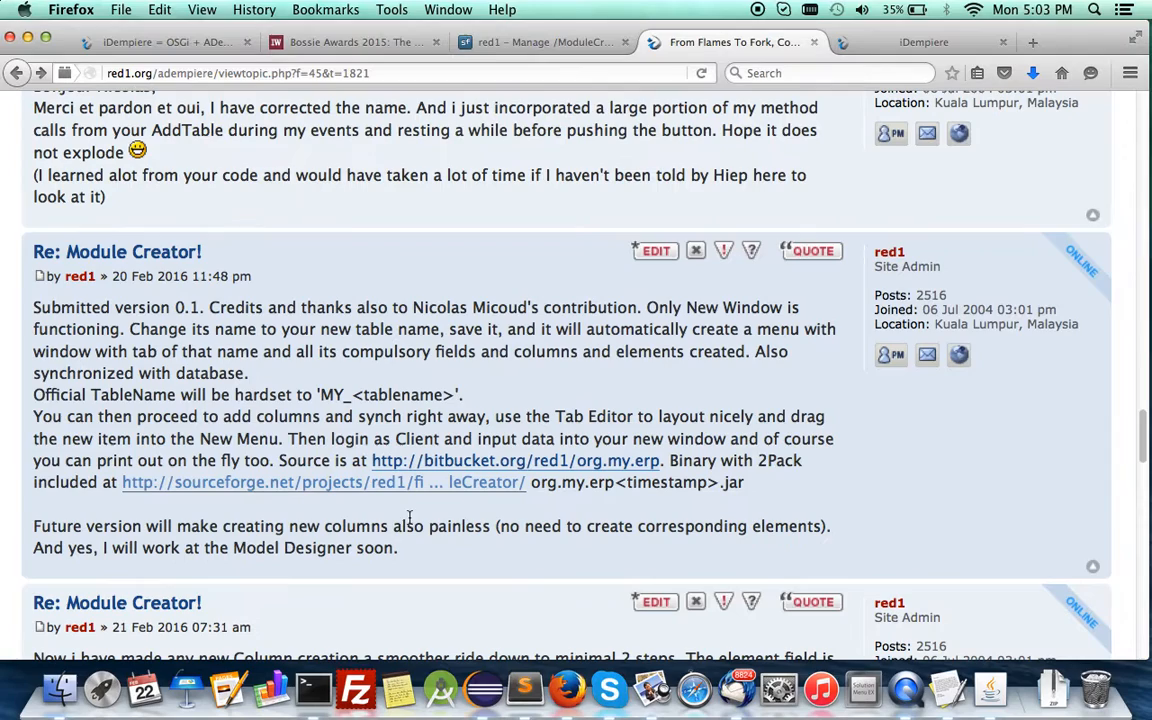
{"action": "left_click", "coordinate": [458, 462]}
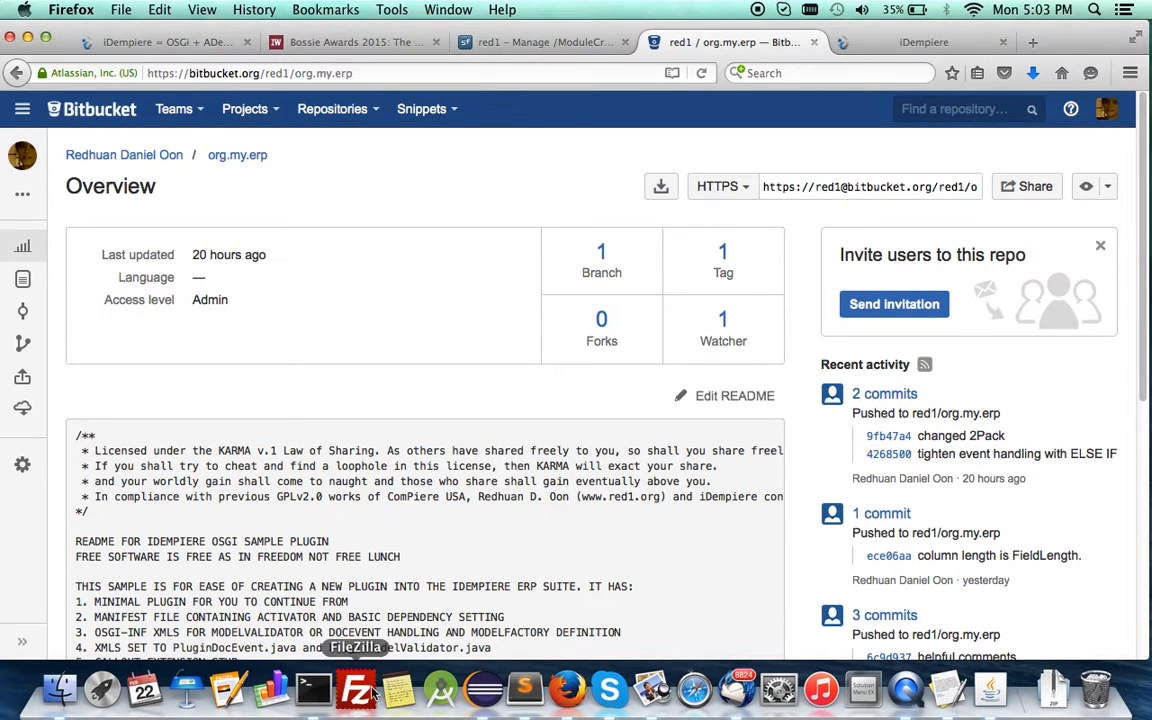
Switch to Eclipse, expand the OSGI-INF folder of org.my.erp, and examine the code of the PluginModelFactory class.
{"action": "left_click", "coordinate": [483, 690]}
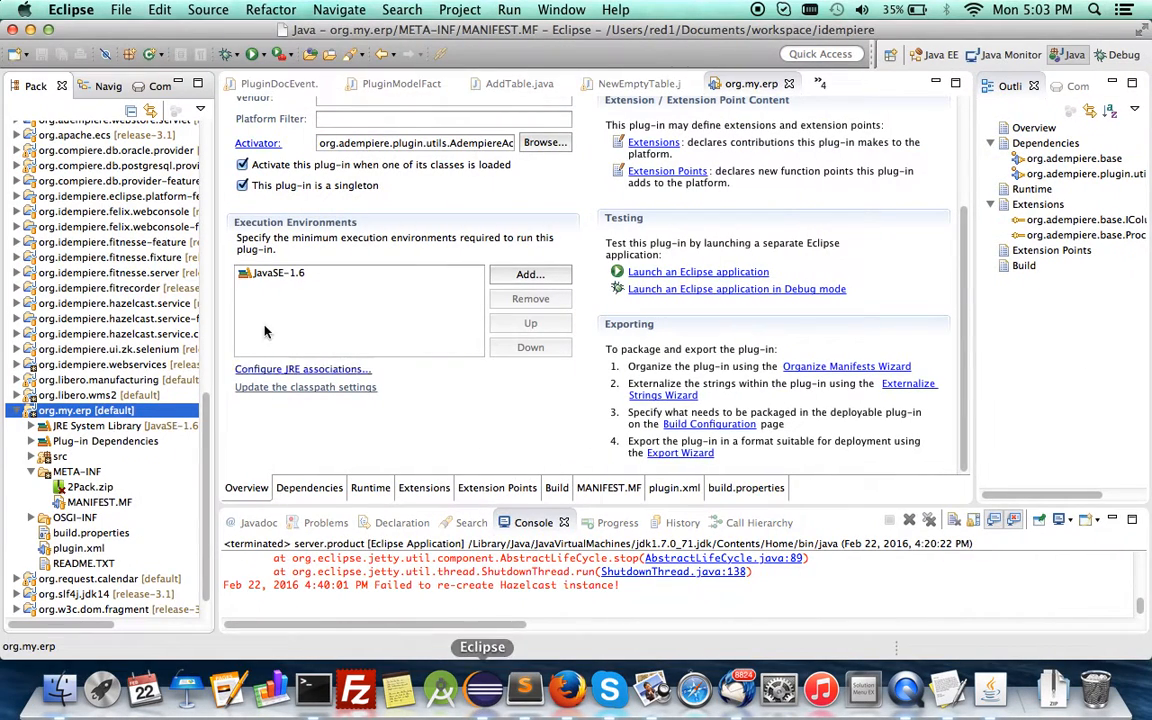
{"action": "left_click", "coordinate": [31, 517]}
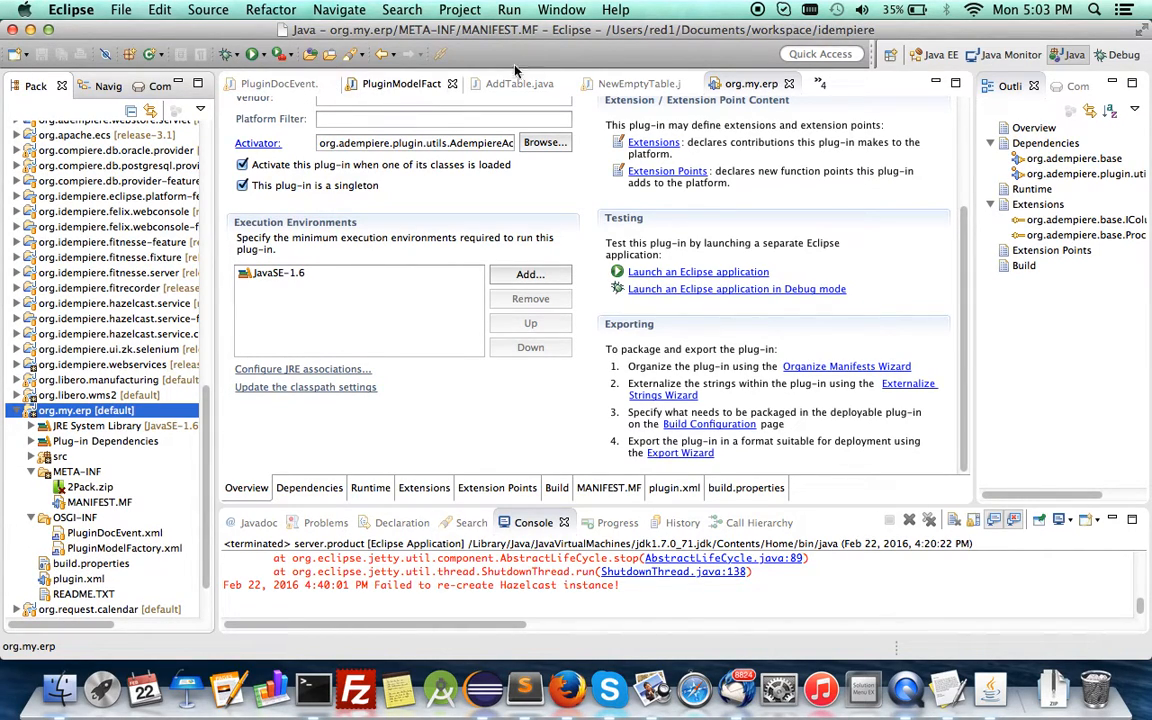
{"action": "left_click", "coordinate": [385, 86]}
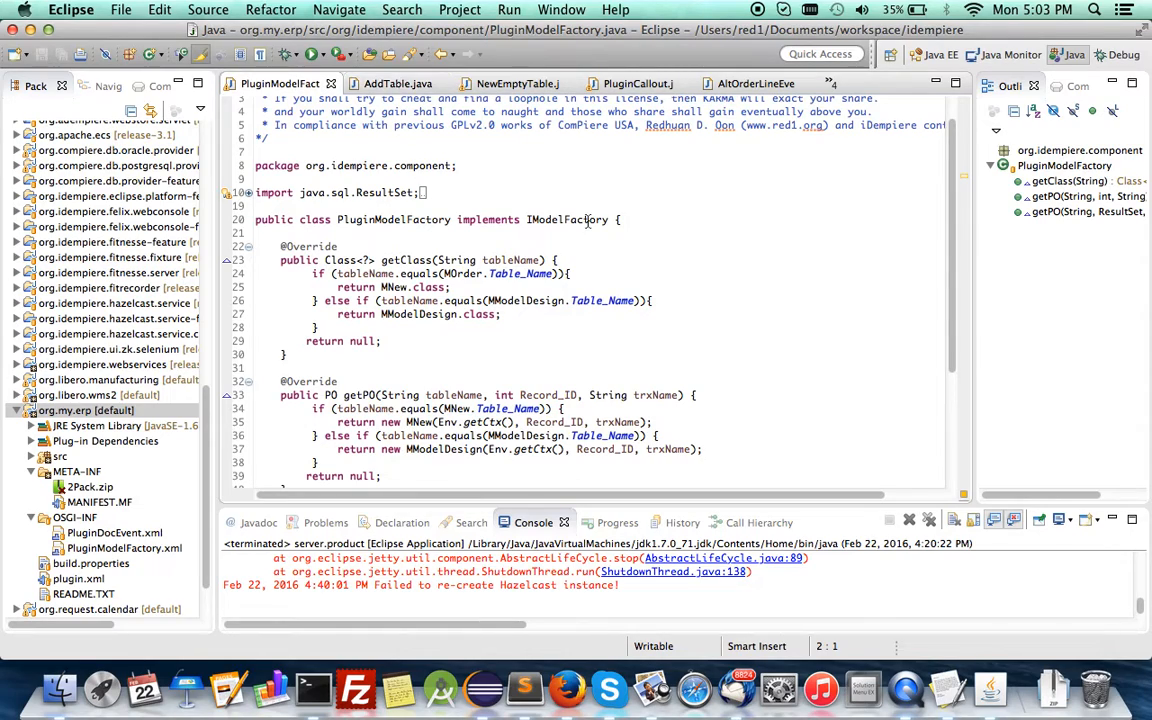
{"action": "scroll", "coordinate": [627, 357], "scroll_direction": "down", "scroll_amount": 5}
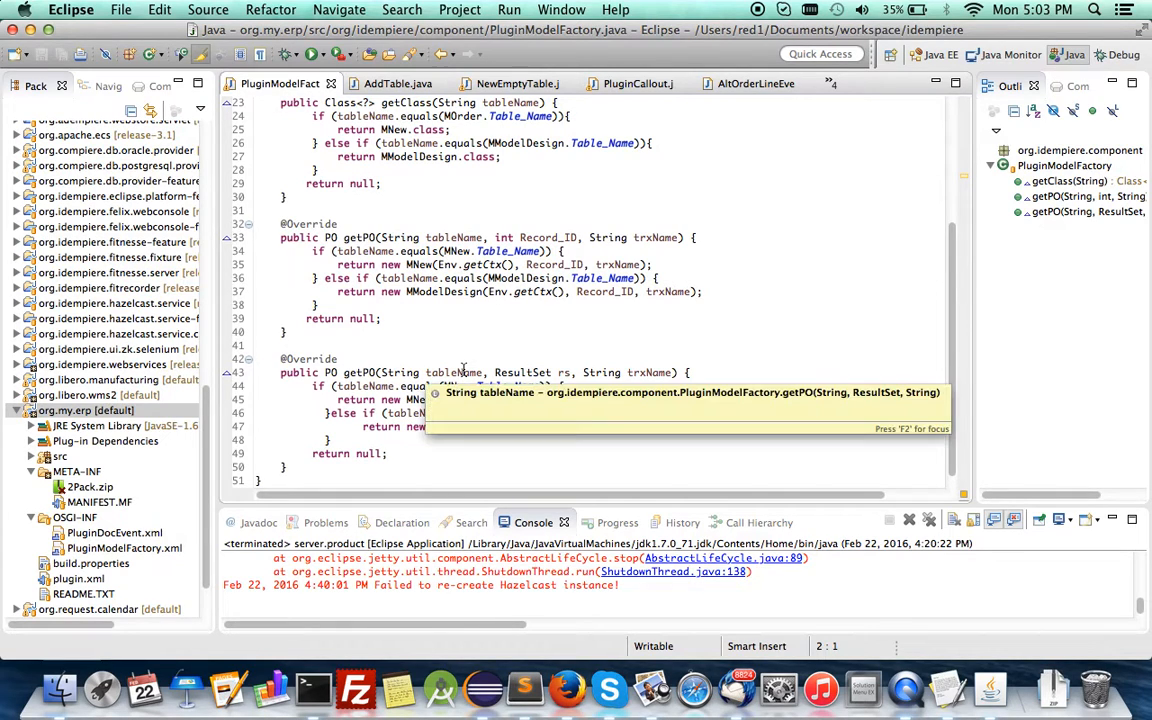
Return to Firefox and bring up the iDempiere Statistics report.
{"action": "left_click", "coordinate": [568, 690]}
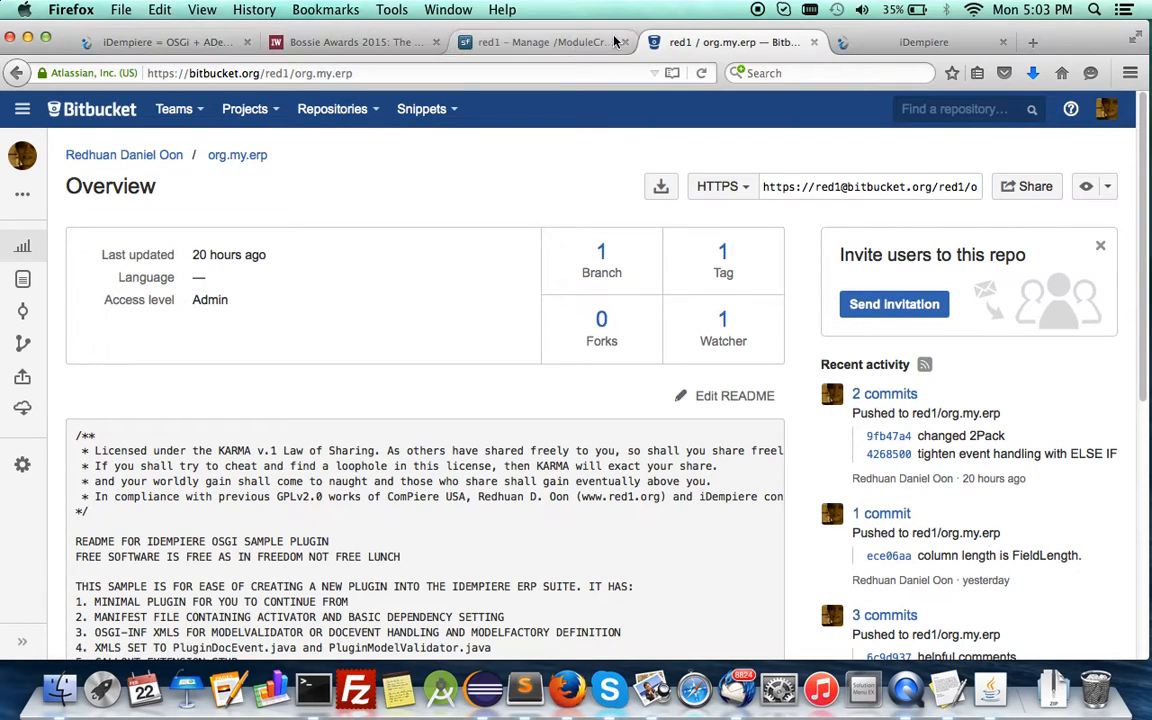
{"action": "left_click", "coordinate": [884, 50]}
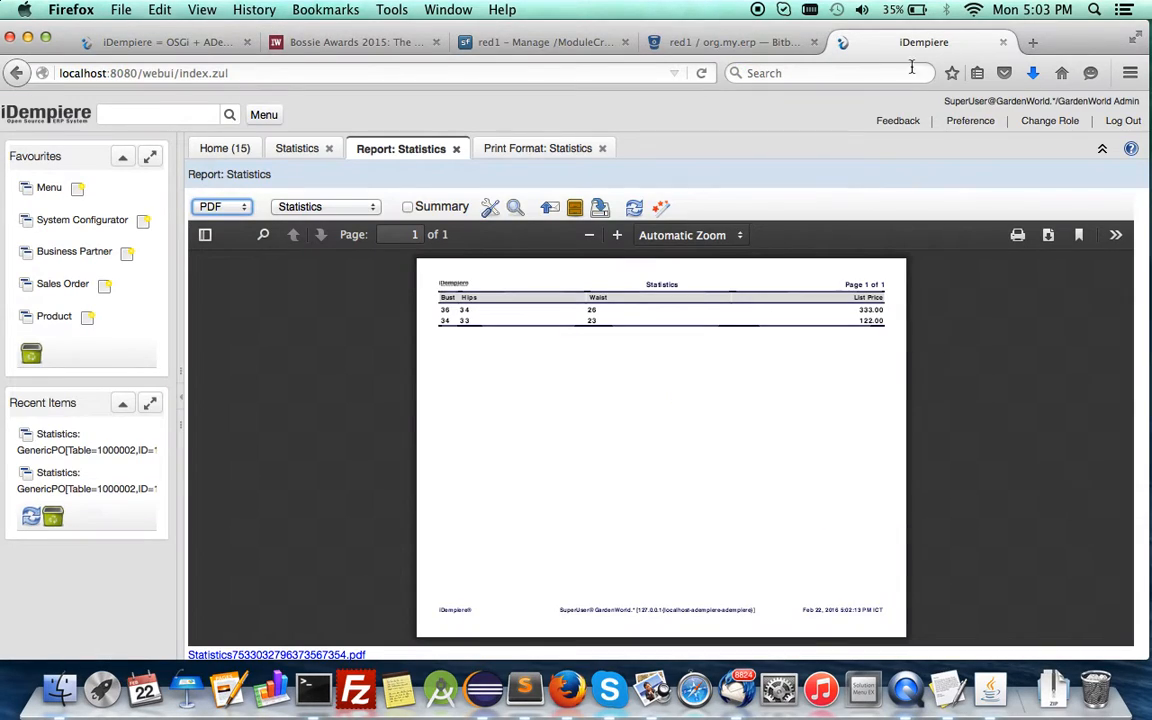